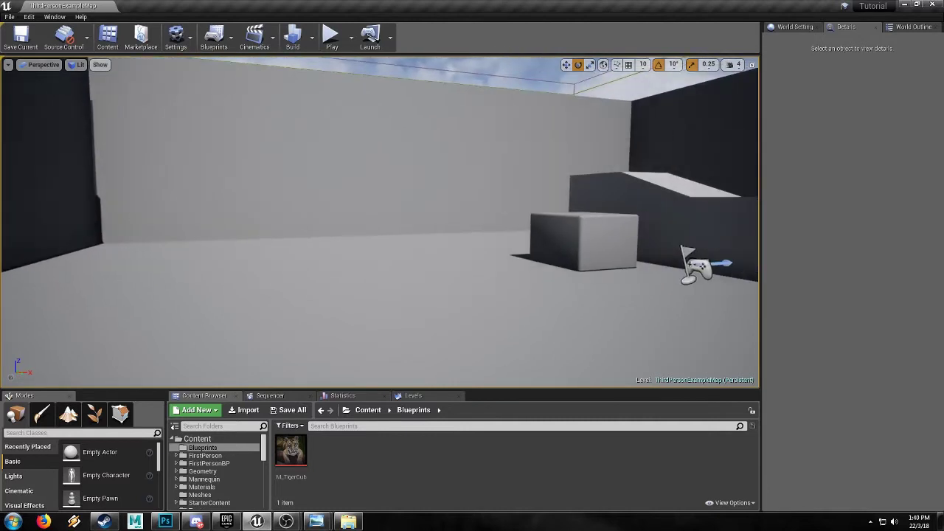
# - Duplicate the level's floor and raise the copy to a height of about 944 as a ceiling over the walls
pyautogui.moveTo(369, 298); pyautogui.dragTo(388, 281, button='right')
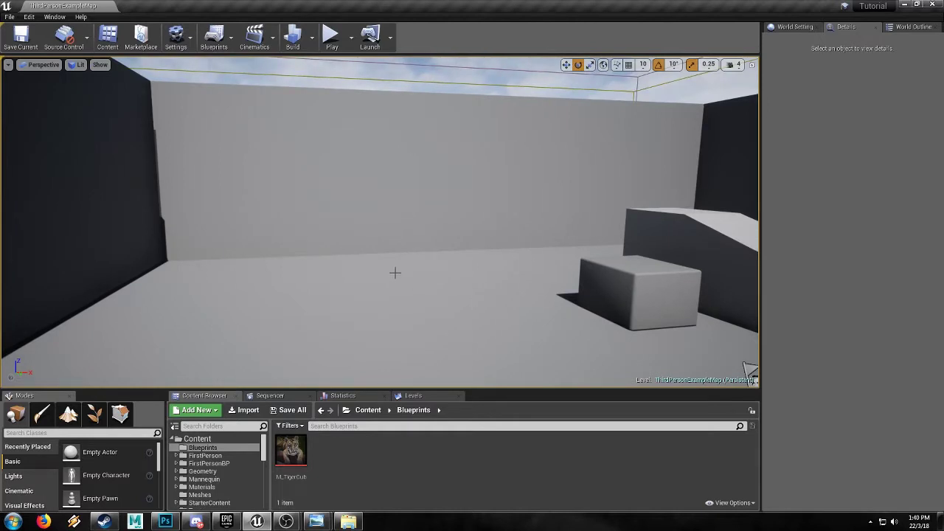
pyautogui.moveTo(395, 273); pyautogui.dragTo(368, 276, button='right')
pyautogui.click(386, 340)
pyautogui.press('w')
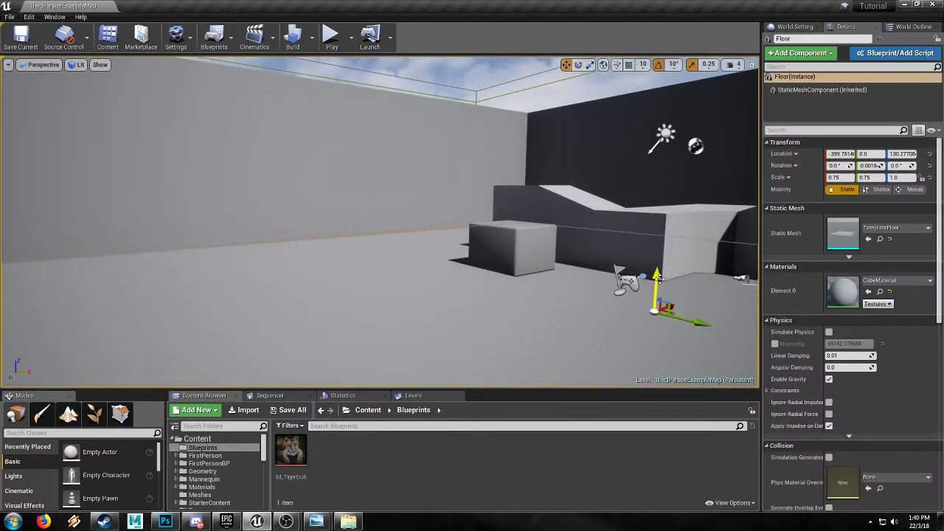
pyautogui.keyDown('alt'); pyautogui.moveTo(657, 279); pyautogui.dragTo(669, 82); pyautogui.keyUp('alt')
pyautogui.moveTo(659, 138); pyautogui.dragTo(636, 140, button='right')
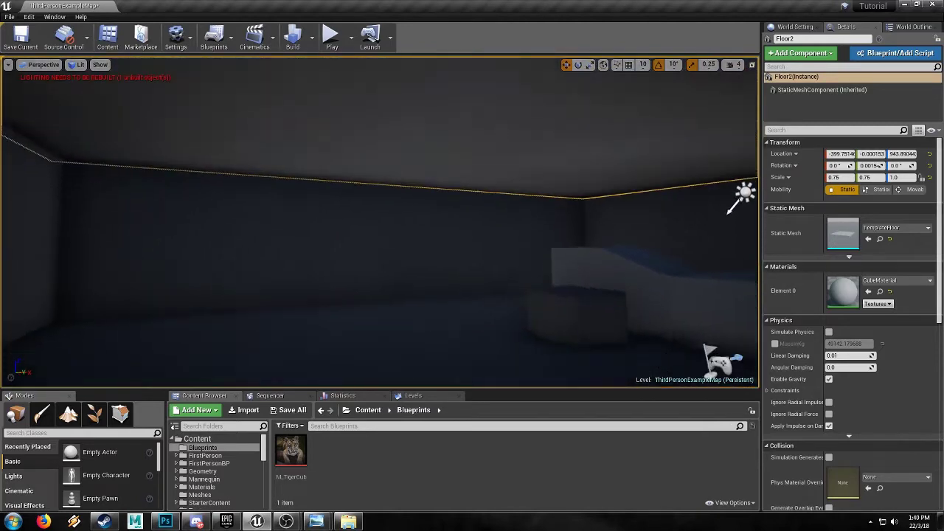
pyautogui.moveTo(564, 260)
pyautogui.mouseDown(button='right')
pyautogui.moveTo(546, 267)
pyautogui.moveTo(564, 260)
pyautogui.mouseUp(button='right')
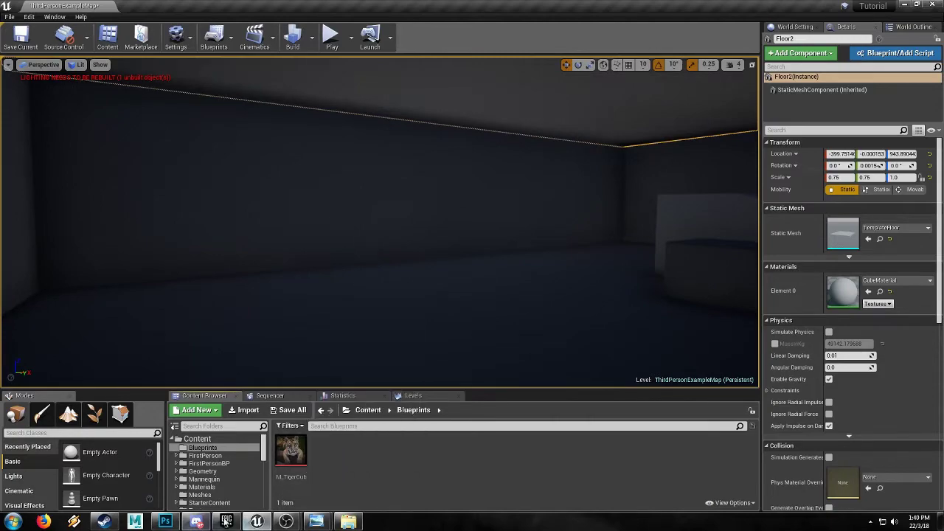
# - In Photoshop, set the Levels 1 midtone to 1.24 with the tiger photo layer hidden, and show that layer again
pyautogui.click(165, 522)
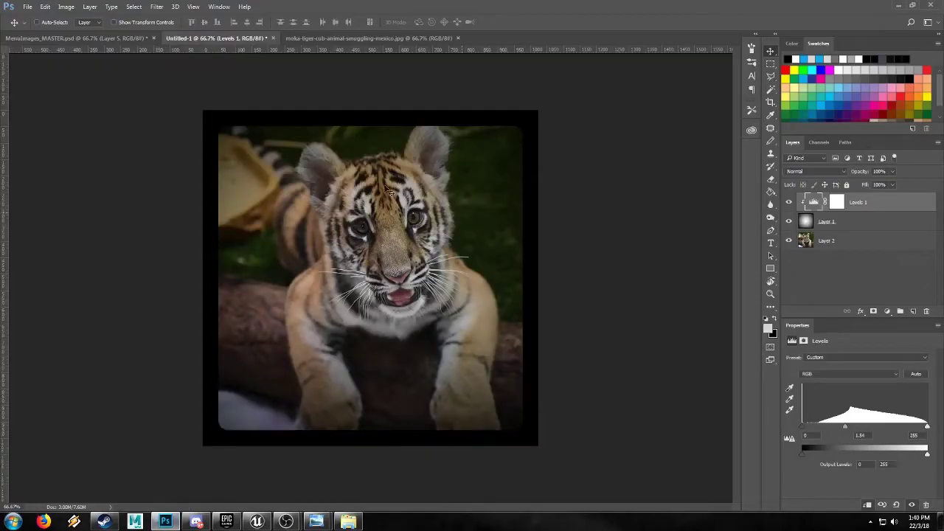
pyautogui.click(788, 241)
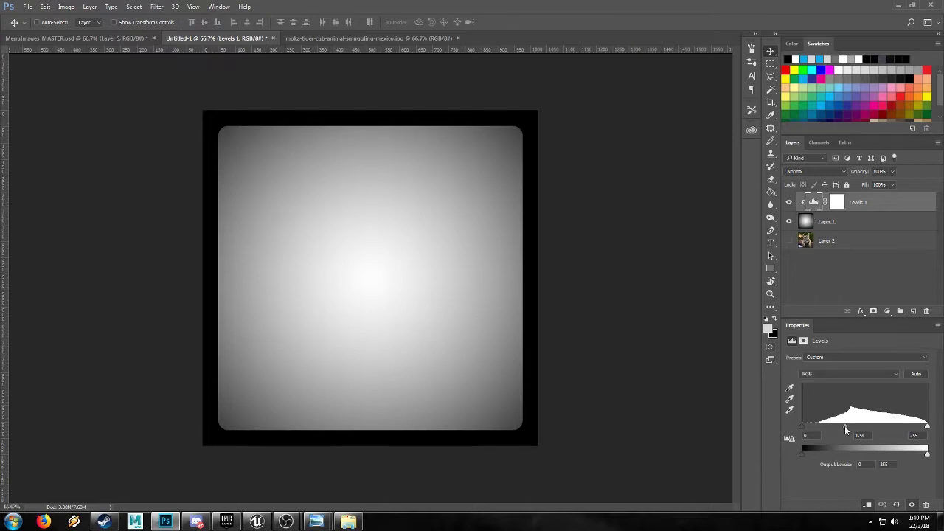
pyautogui.moveTo(862, 426)
pyautogui.mouseDown()
pyautogui.moveTo(881, 424)
pyautogui.moveTo(843, 425)
pyautogui.moveTo(864, 425)
pyautogui.moveTo(855, 425)
pyautogui.mouseUp()
pyautogui.click(789, 240)
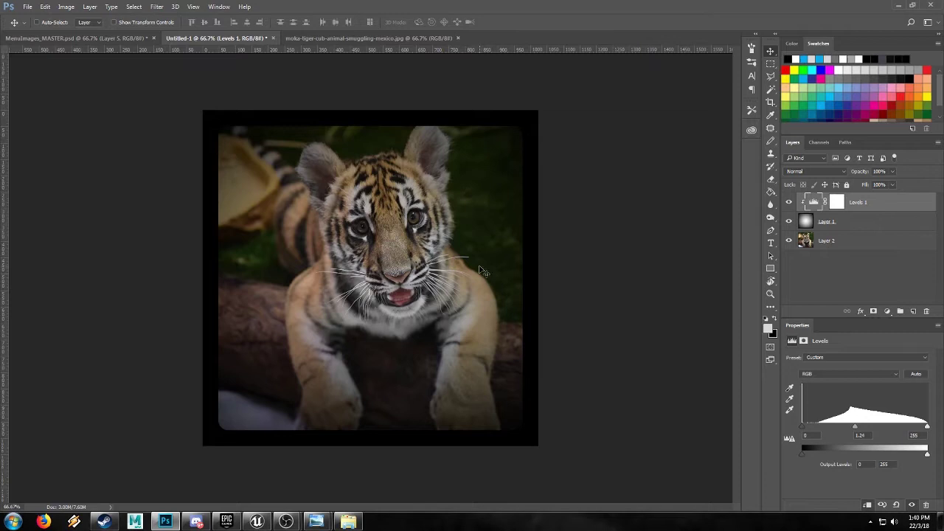
pyautogui.click(790, 240)
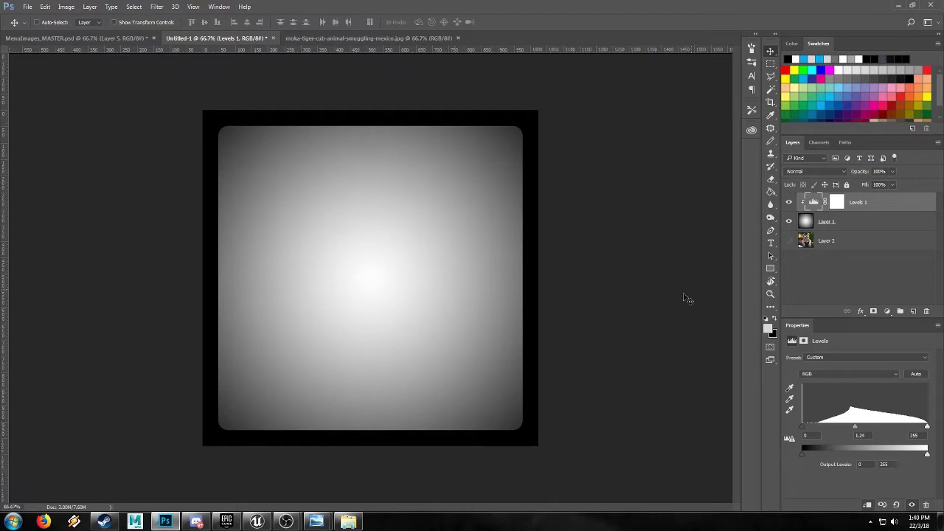
pyautogui.click(789, 240)
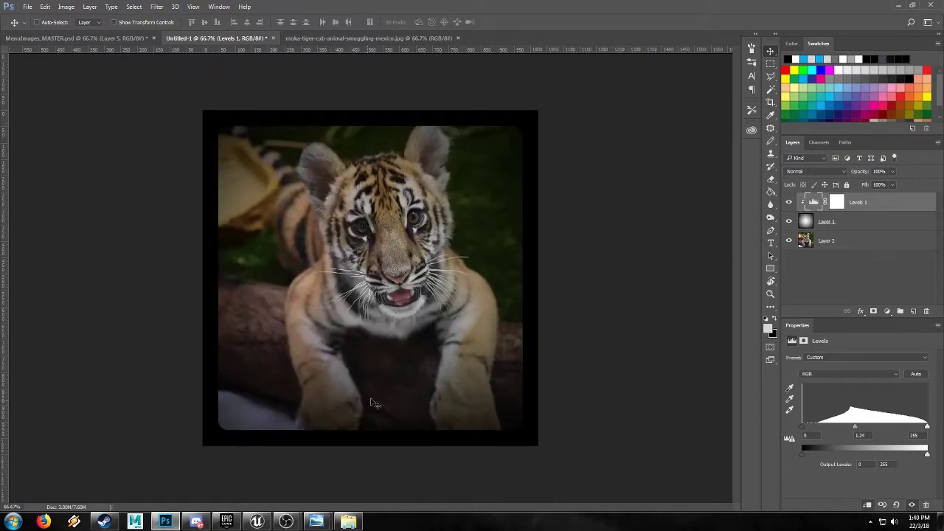
# - Back in Unreal Engine, create a material named ProjectorLight in the Blueprints folder and open it for editing
pyautogui.click(257, 521)
pyautogui.moveTo(424, 318); pyautogui.dragTo(429, 362, button='right')
pyautogui.rightClick(369, 470)
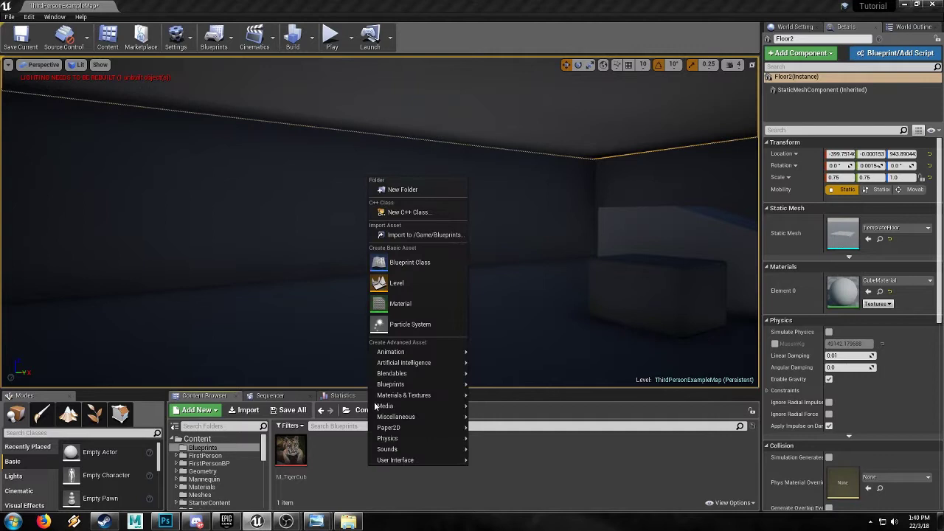
pyautogui.click(396, 301)
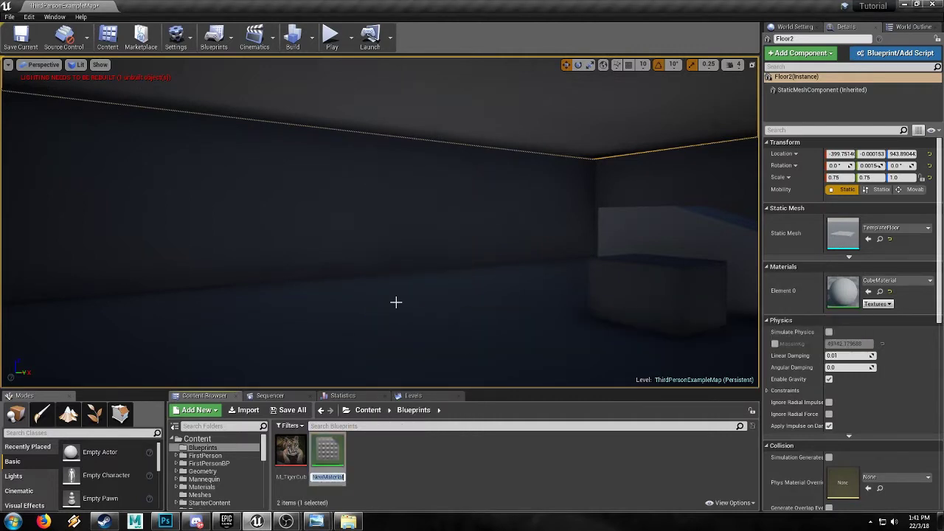
pyautogui.write('P')
pyautogui.press('Return')
pyautogui.press('Return')
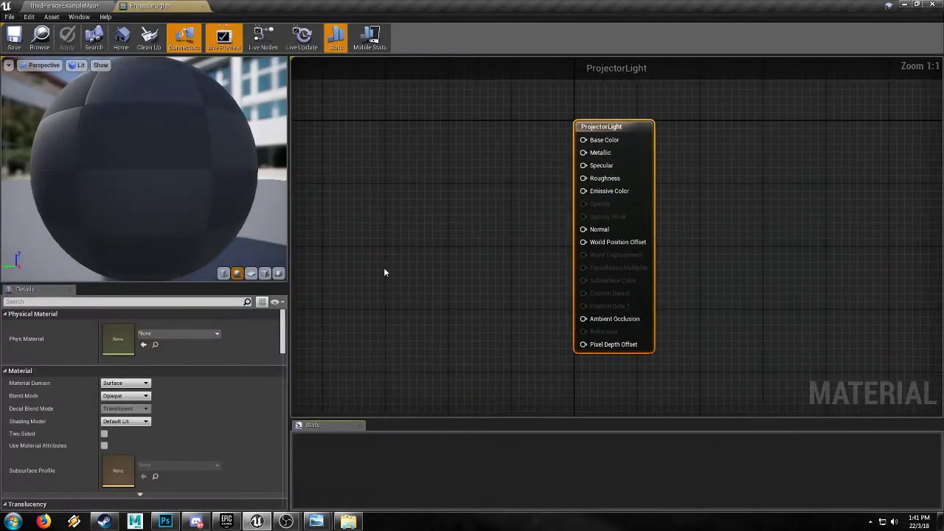
# - Set the ProjectorLight material's domain to Light Function
pyautogui.moveTo(416, 197); pyautogui.dragTo(484, 209, button='right')
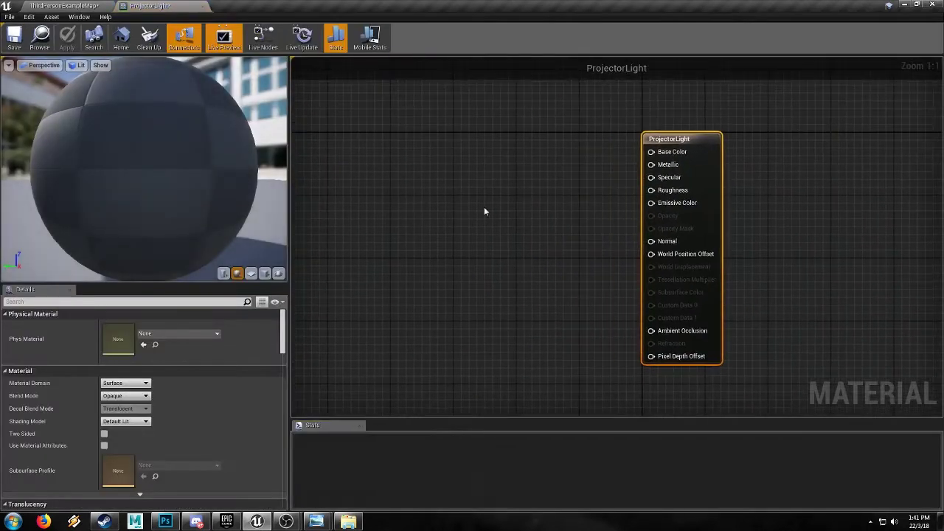
pyautogui.click(124, 383)
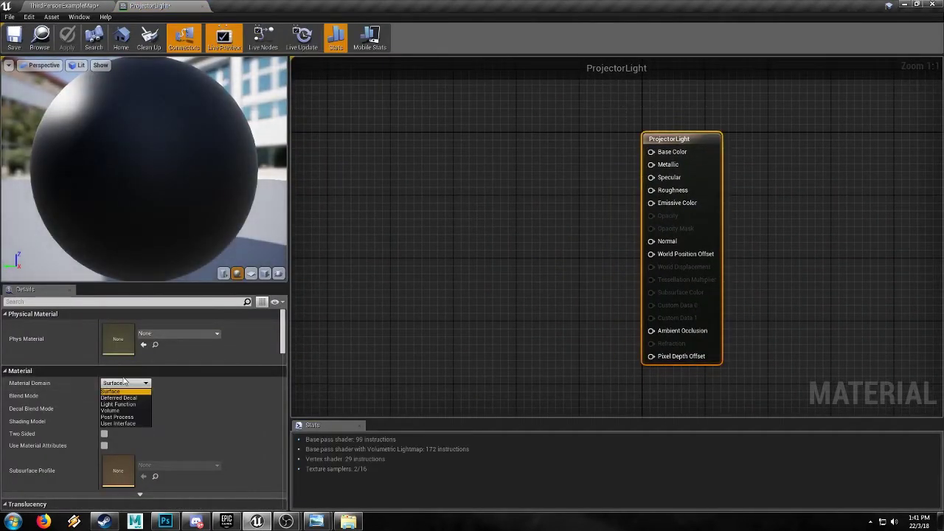
pyautogui.click(118, 404)
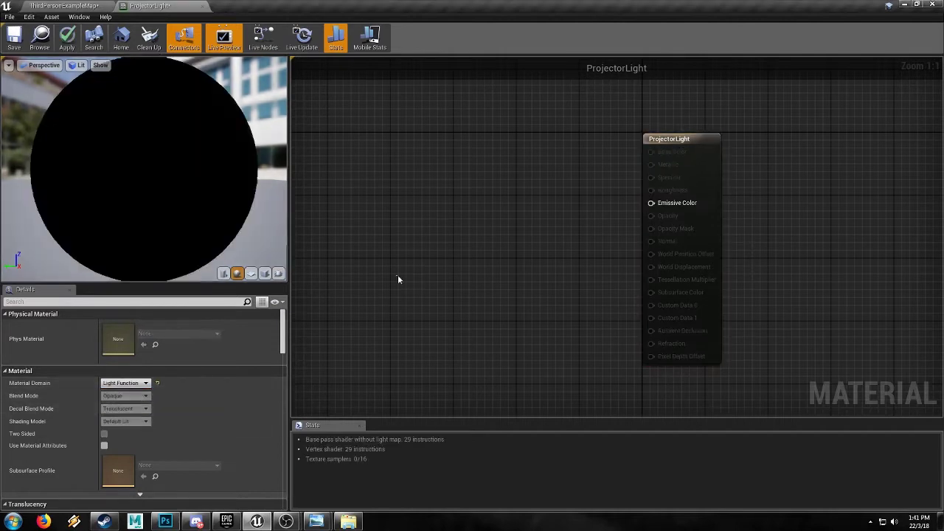
# - Add a Texture Sample node to the graph, assign the M_TigerCub texture and move the node a little higher
pyautogui.moveTo(386, 228); pyautogui.dragTo(447, 249, button='right')
pyautogui.click(459, 182)
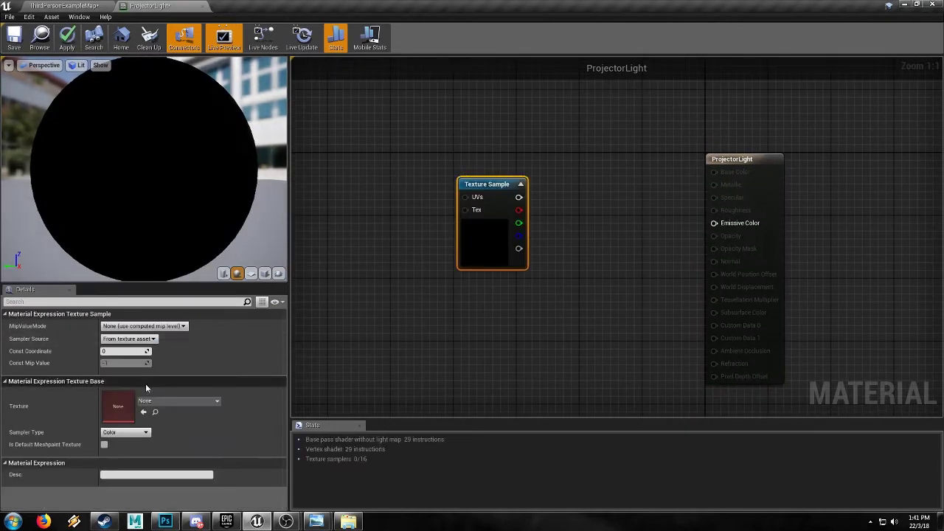
pyautogui.click(155, 401)
pyautogui.write('tiger')
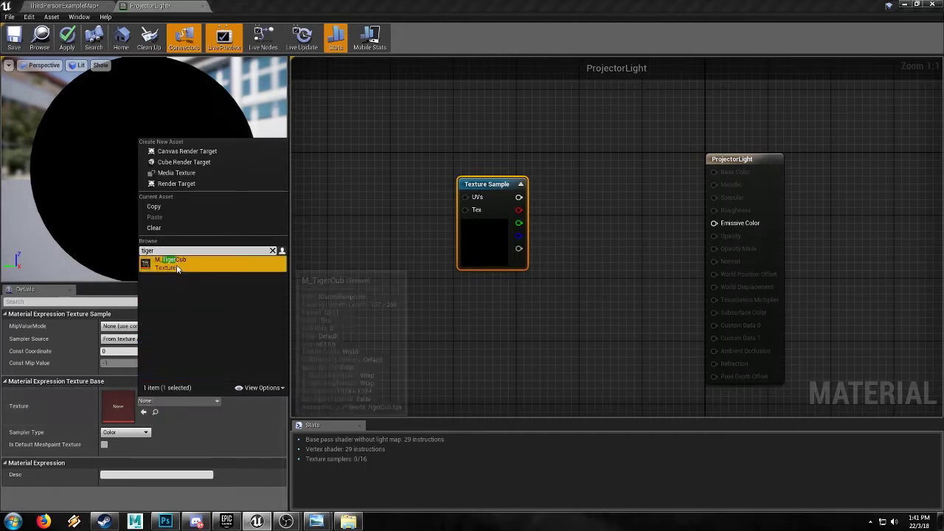
pyautogui.click(177, 268)
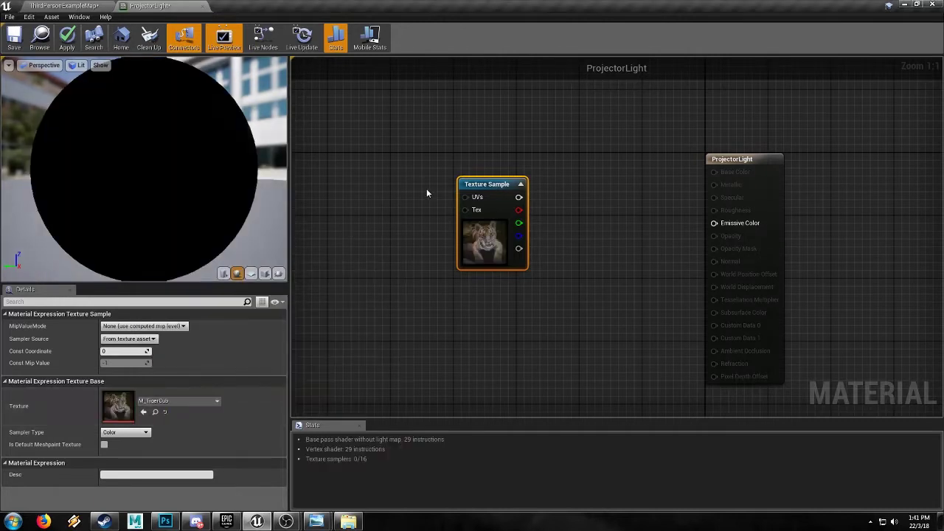
pyautogui.moveTo(497, 185); pyautogui.dragTo(493, 138)
pyautogui.click(406, 230)
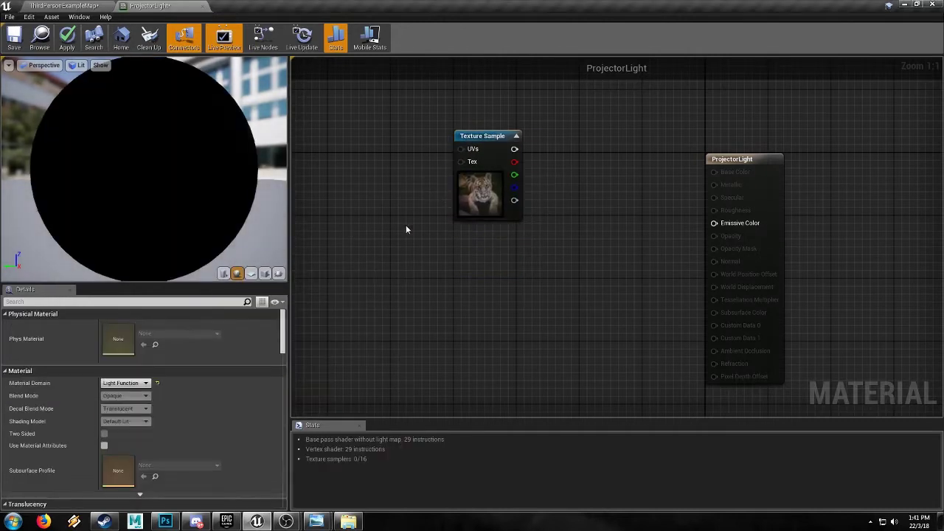
pyautogui.click(488, 201)
pyautogui.click(407, 272)
# - Add a Time node below and ahead of the texture sample and connect it to a new Multiply node's A input
pyautogui.moveTo(408, 272); pyautogui.dragTo(554, 245, button='right')
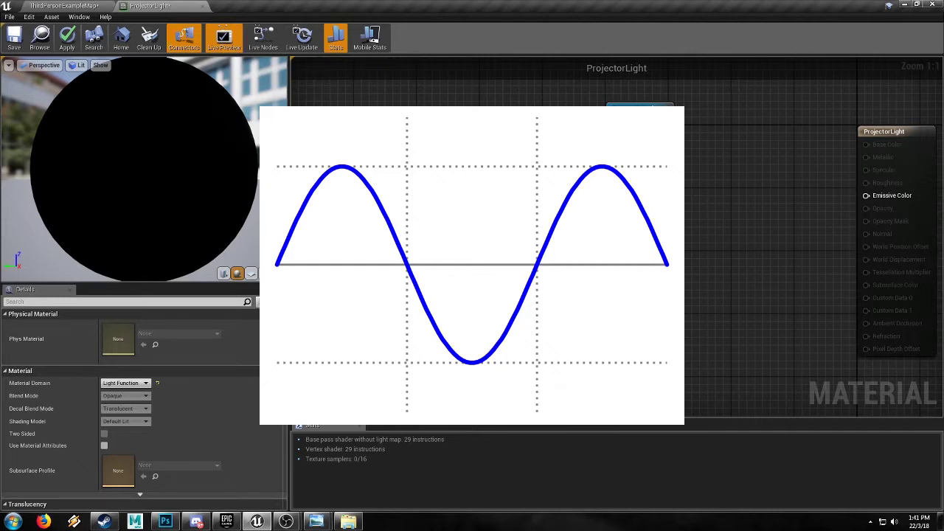
pyautogui.moveTo(517, 265); pyautogui.dragTo(499, 267, button='right')
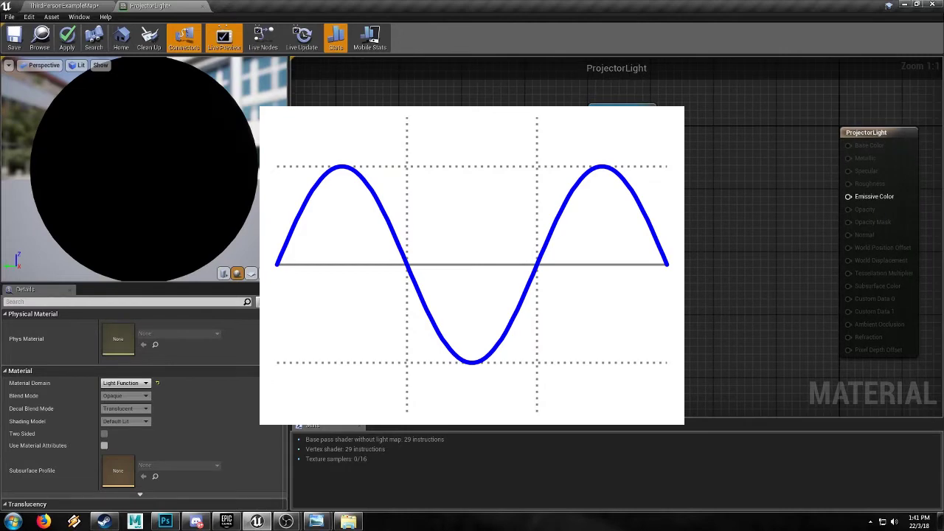
pyautogui.rightClick(422, 240)
pyautogui.write('time')
pyautogui.press('Return')
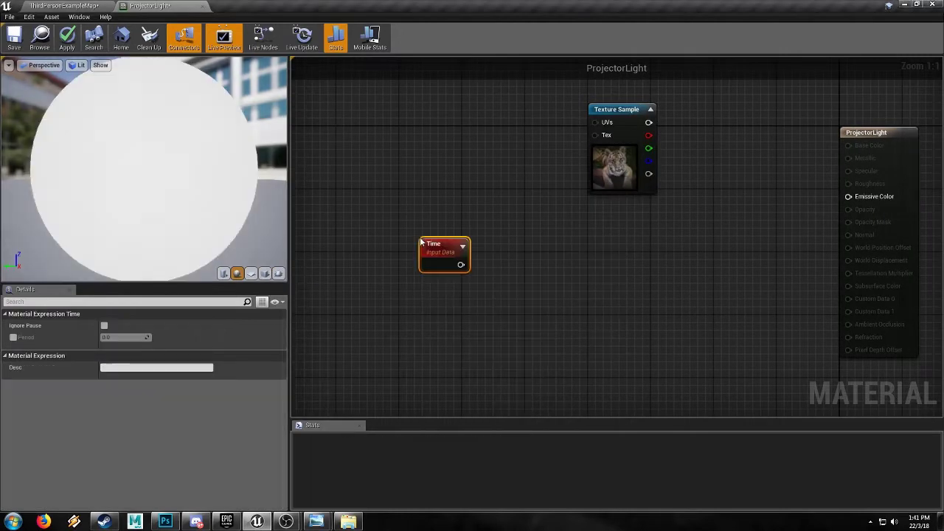
pyautogui.moveTo(423, 241); pyautogui.dragTo(453, 244)
pyautogui.write('multipl')
pyautogui.press('Return')
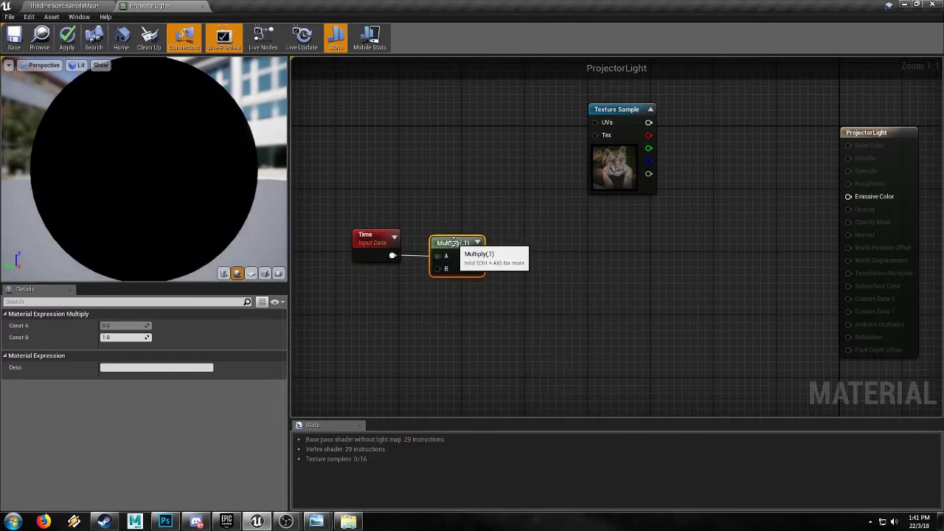
# - Set the Multiply node's constant B to 200
pyautogui.click(122, 338)
pyautogui.write('200')
pyautogui.press('Return')
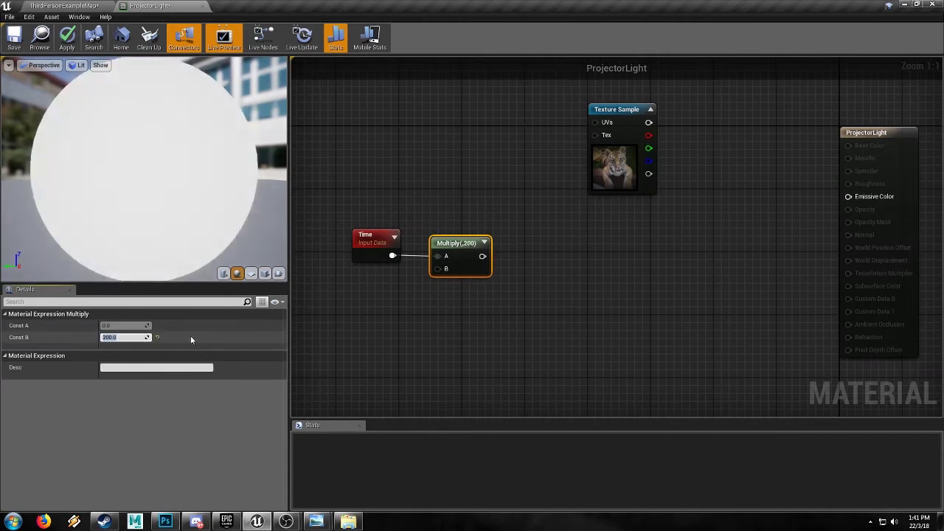
pyautogui.click(430, 332)
# - Feed the Multiply output into a new Sine node and the Sine output into a new Divide node
pyautogui.moveTo(507, 309); pyautogui.dragTo(442, 308, button='right')
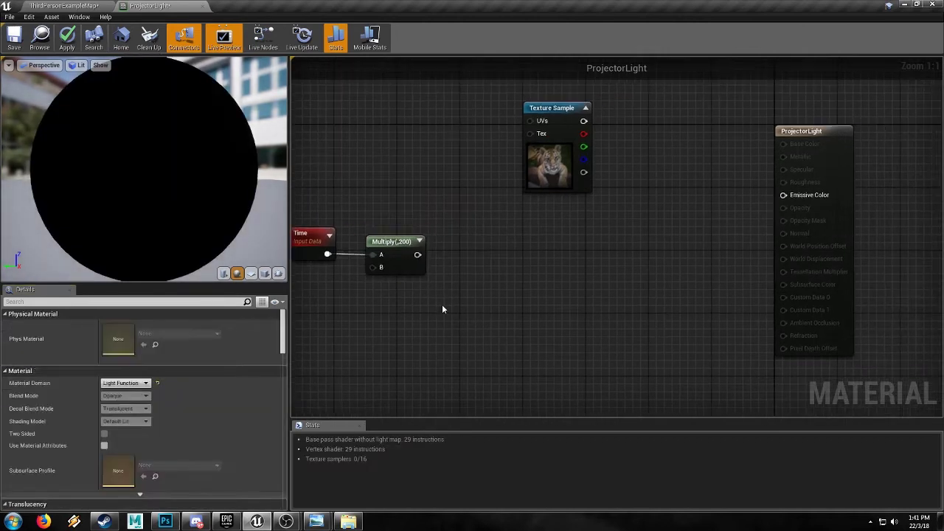
pyautogui.moveTo(416, 255); pyautogui.dragTo(462, 264)
pyautogui.write('sine')
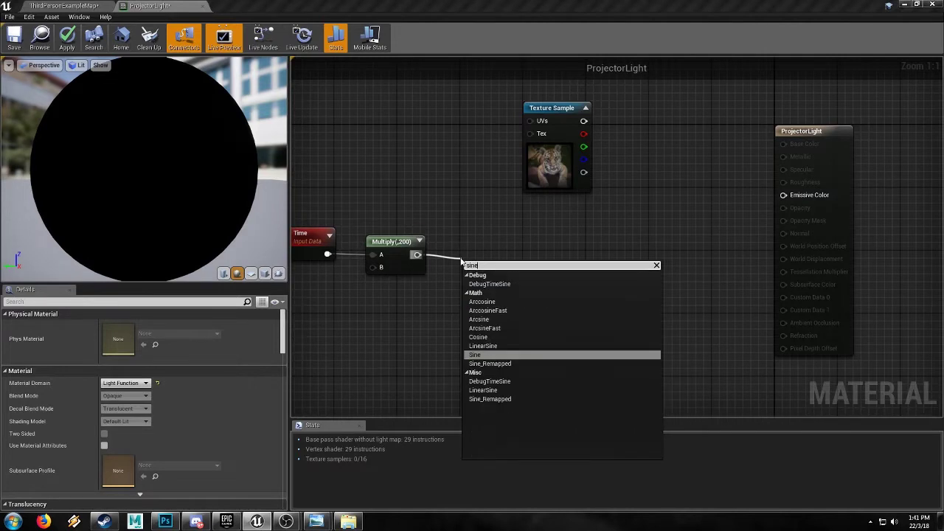
pyautogui.press('Return')
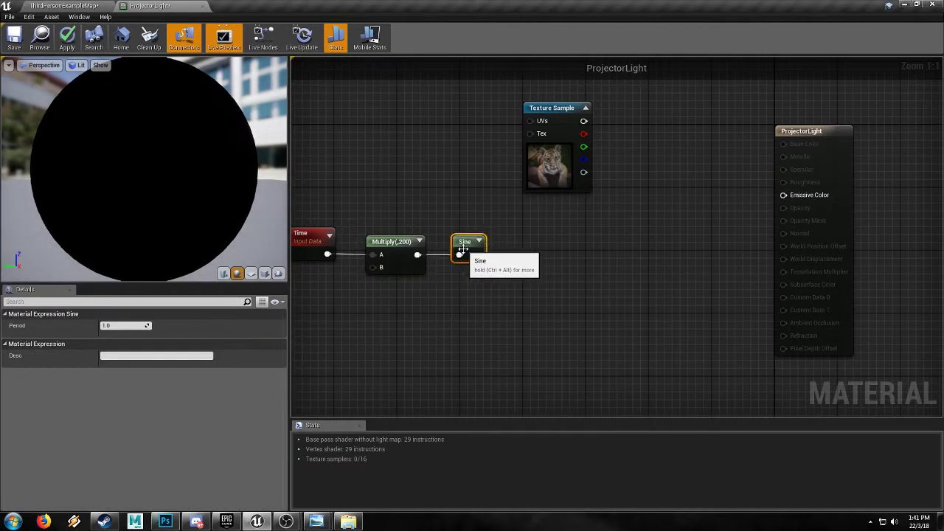
pyautogui.moveTo(476, 254); pyautogui.dragTo(521, 258)
pyautogui.write('divid')
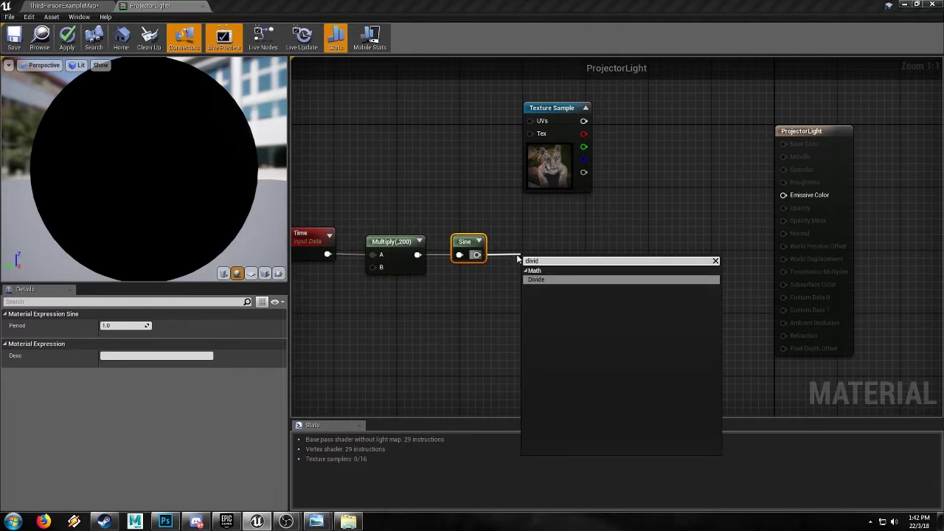
pyautogui.press('Return')
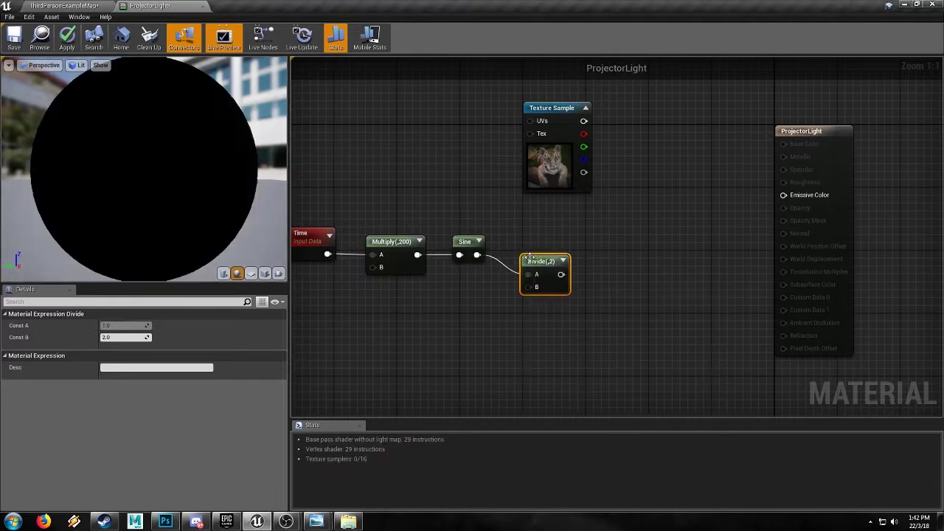
# - Continue the chain from Divide with an Add node and a Clamp node, and line the nodes up in a row
pyautogui.moveTo(547, 263); pyautogui.dragTo(641, 282)
pyautogui.write('add')
pyautogui.press('Return')
pyautogui.write('clamp')
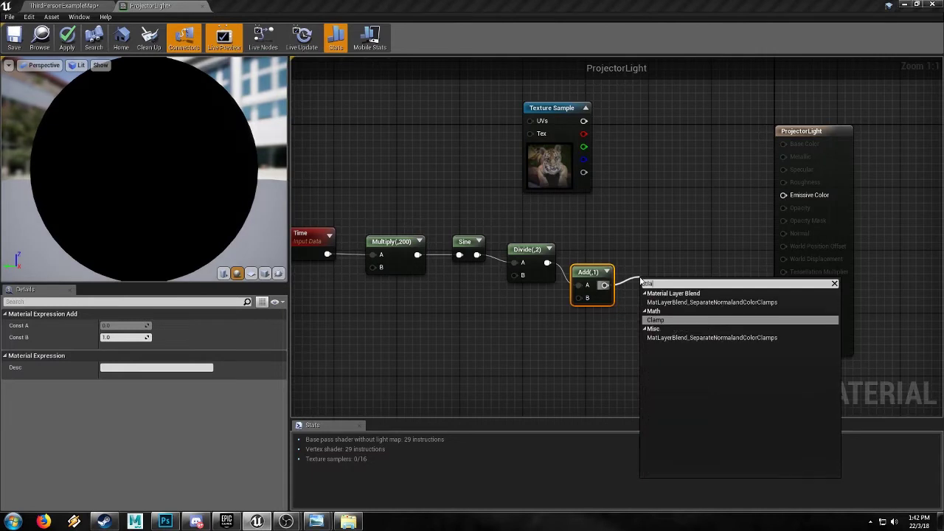
pyautogui.press('Return')
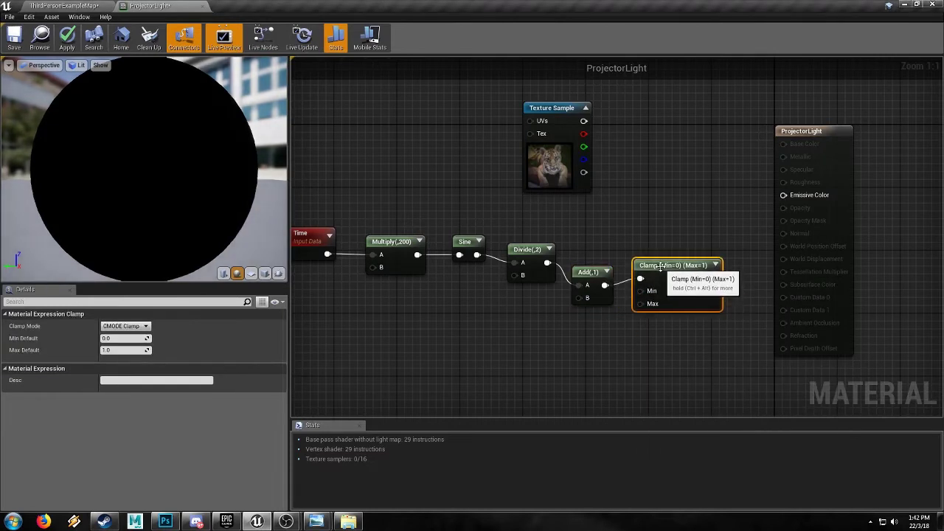
pyautogui.moveTo(668, 284); pyautogui.dragTo(667, 268)
pyautogui.moveTo(588, 270); pyautogui.dragTo(587, 255)
pyautogui.moveTo(657, 266); pyautogui.dragTo(649, 257)
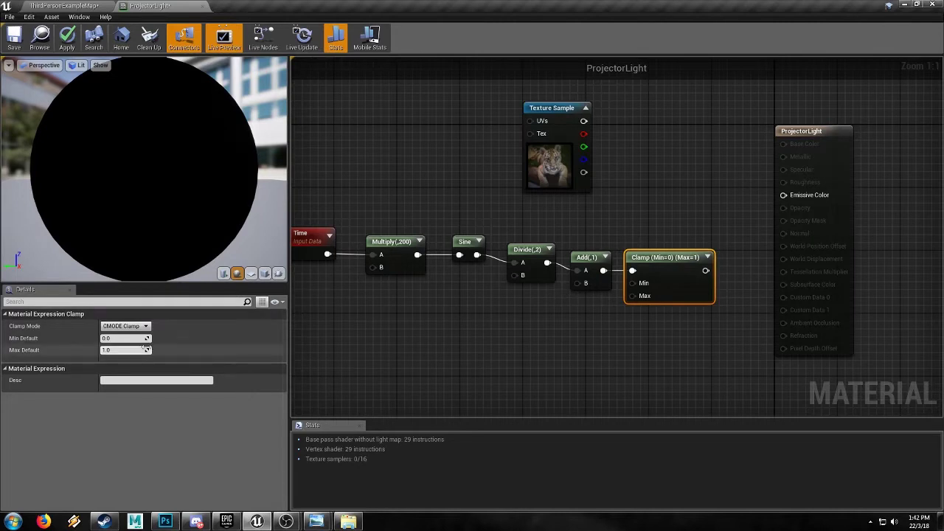
# - Set the Clamp node's default minimum to 0.6 and its default maximum to 0.9
pyautogui.click(117, 338)
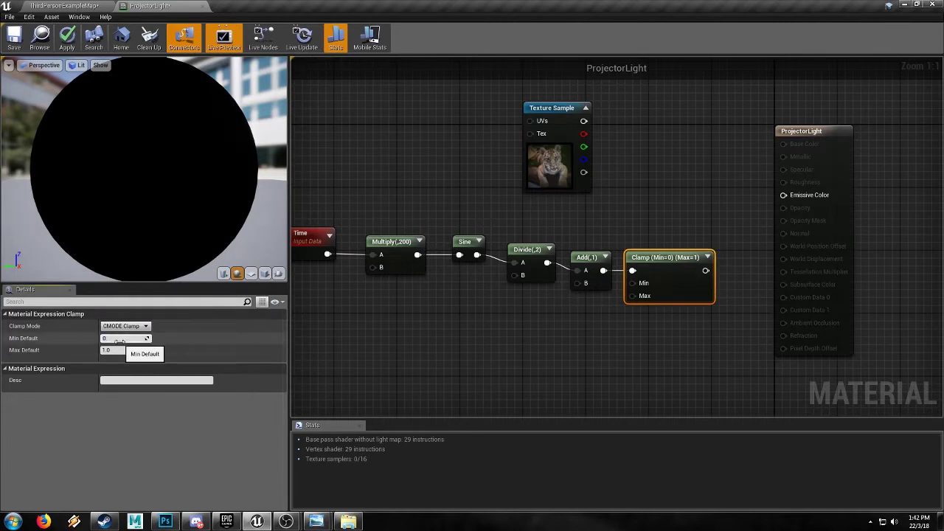
pyautogui.write('0.6')
pyautogui.click(122, 351)
pyautogui.write('0')
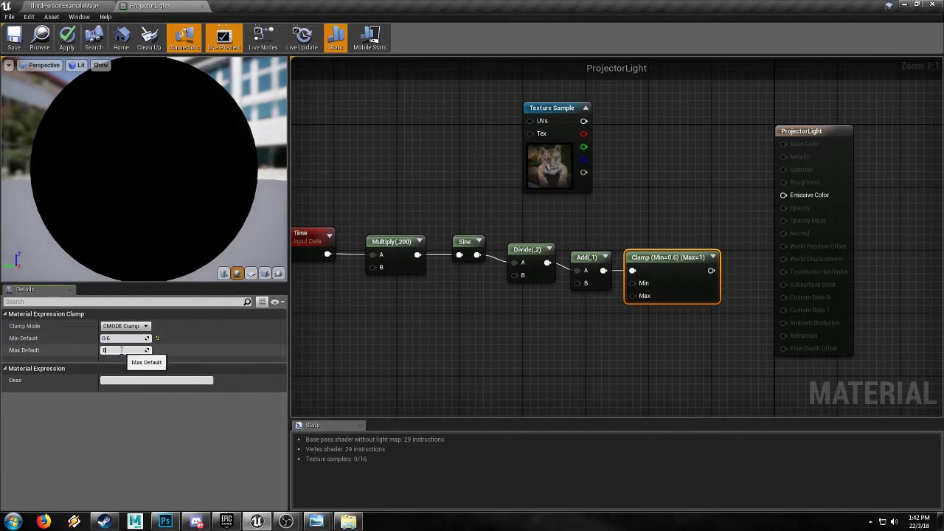
pyautogui.write('.9')
pyautogui.press('Return')
pyautogui.click(556, 347)
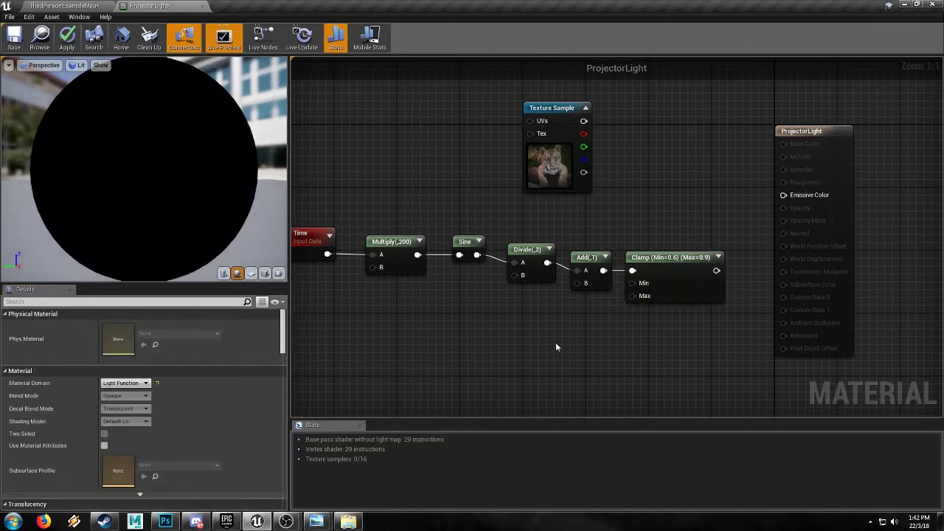
# - Move the whole Time-to-Clamp node chain down below the Texture Sample to free up graph space
pyautogui.moveTo(310, 220); pyautogui.dragTo(664, 326)
pyautogui.moveTo(686, 279); pyautogui.dragTo(537, 350)
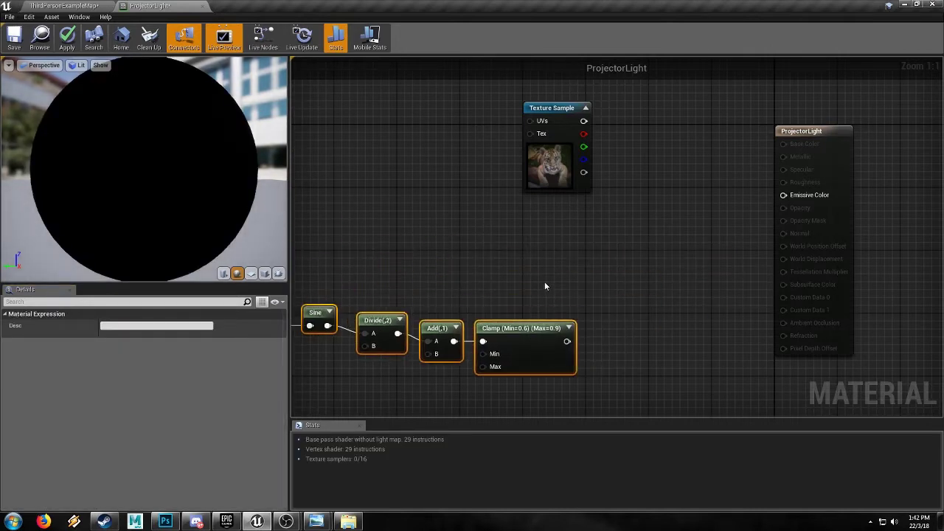
pyautogui.click(539, 269)
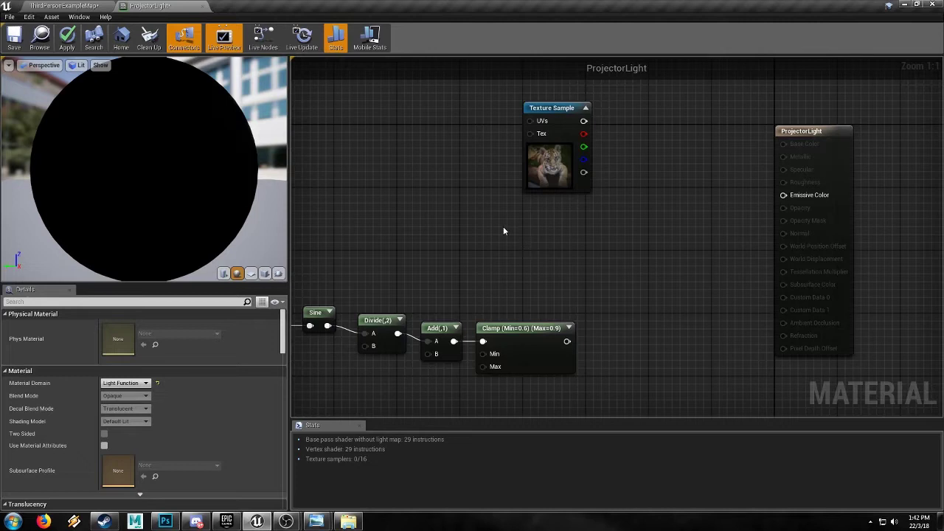
# - Add a Constant3Vector node, convert it to a parameter named Color, and place it directly below the Texture Sample
pyautogui.click(503, 226)
pyautogui.rightClick(523, 234)
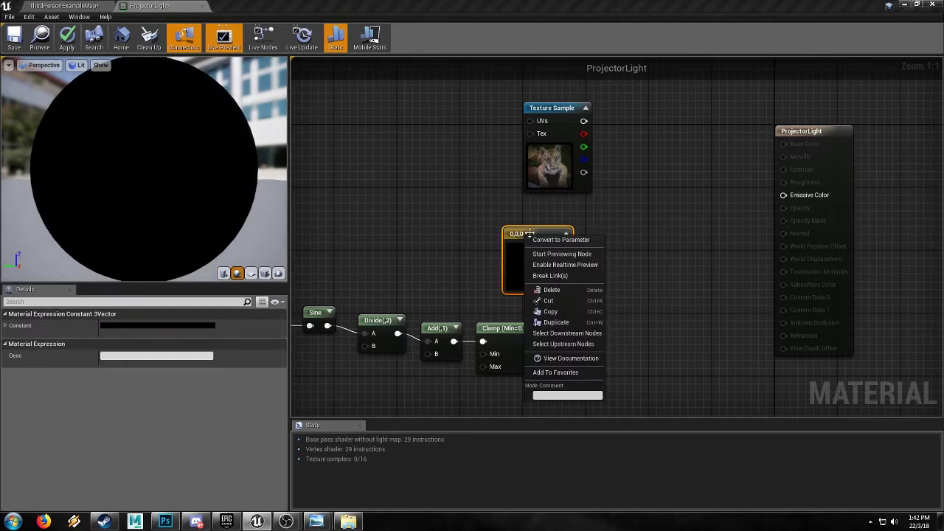
pyautogui.click(542, 240)
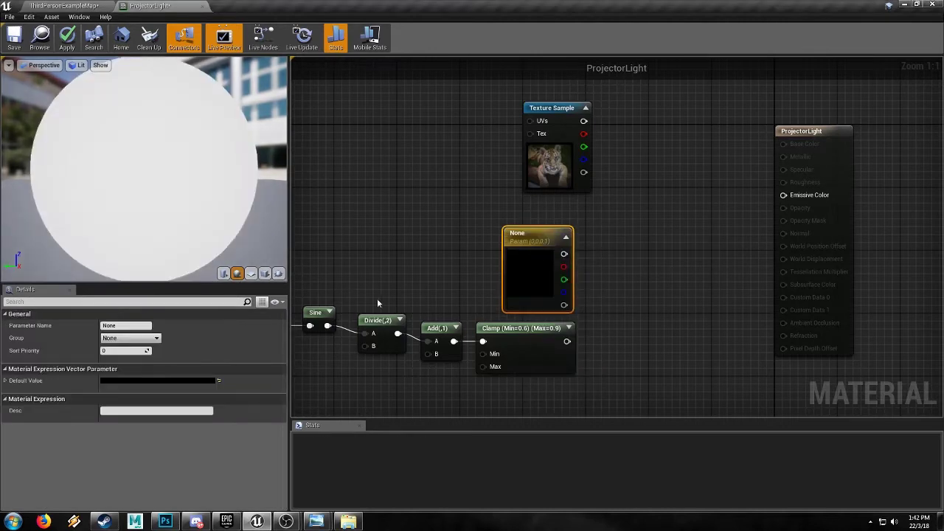
pyautogui.click(127, 326)
pyautogui.write('Color')
pyautogui.press('Return')
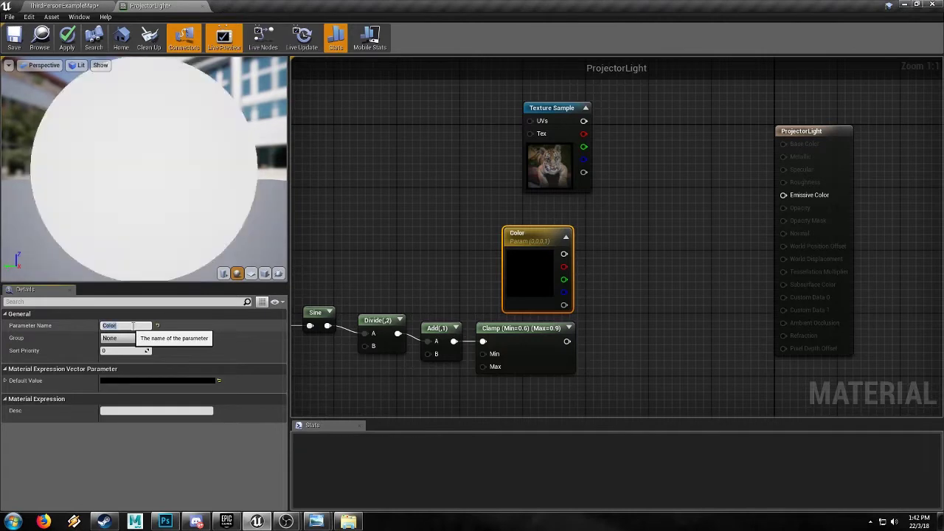
pyautogui.moveTo(532, 238); pyautogui.dragTo(552, 222)
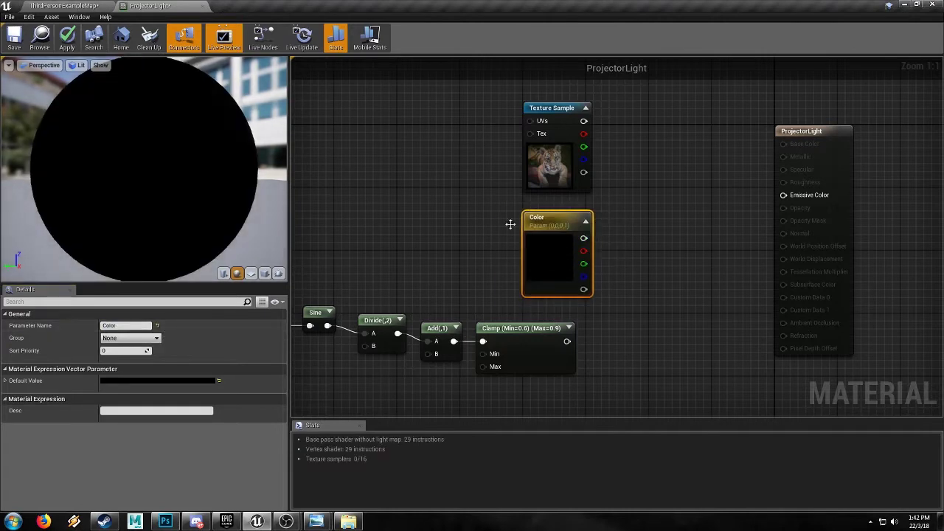
pyautogui.click(452, 233)
# - Multiply the Texture Sample's main output by the Color parameter in a new Multiply node
pyautogui.moveTo(448, 247); pyautogui.dragTo(402, 254, button='right')
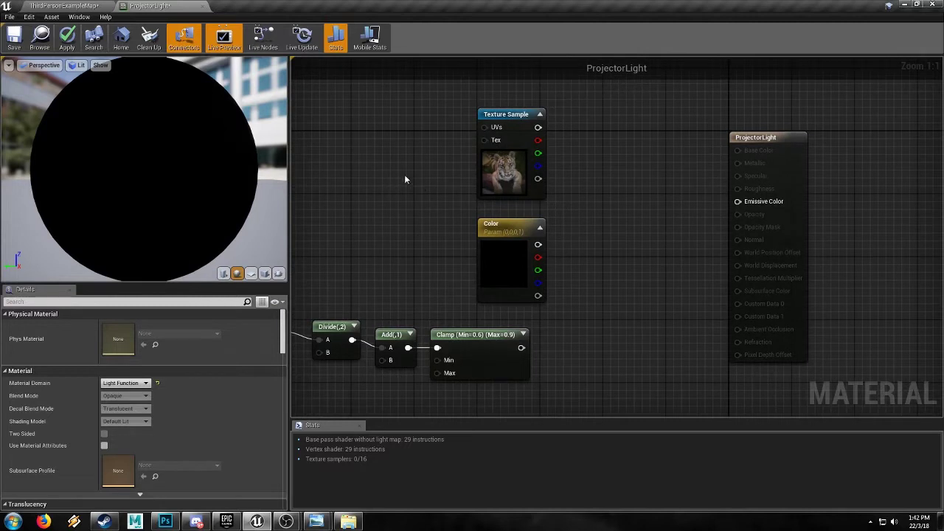
pyautogui.moveTo(404, 180); pyautogui.dragTo(331, 208, button='right')
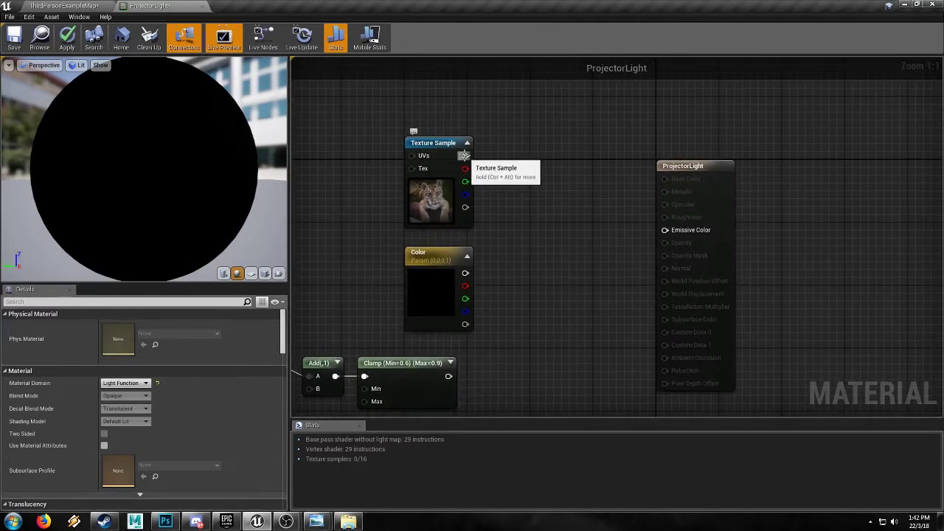
pyautogui.moveTo(464, 156); pyautogui.dragTo(506, 181)
pyautogui.write('mul')
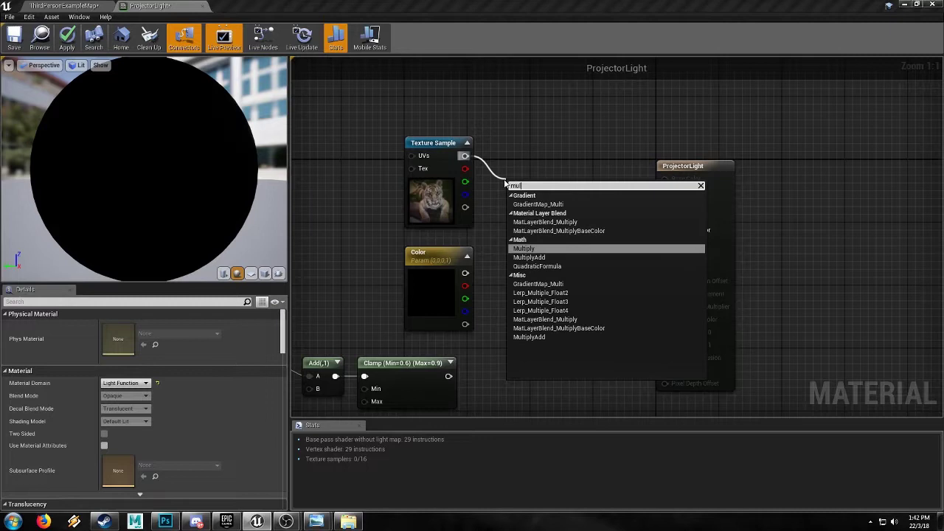
pyautogui.press('Return')
pyautogui.moveTo(513, 212); pyautogui.dragTo(465, 273)
# - Set the Color parameter's default value to pure white
pyautogui.click(418, 252)
pyautogui.click(129, 380)
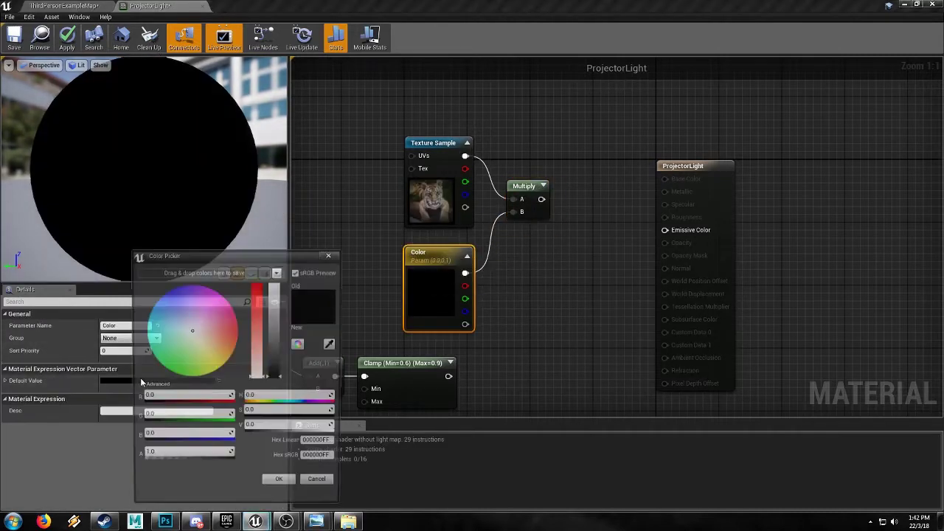
pyautogui.moveTo(277, 328); pyautogui.dragTo(285, 252)
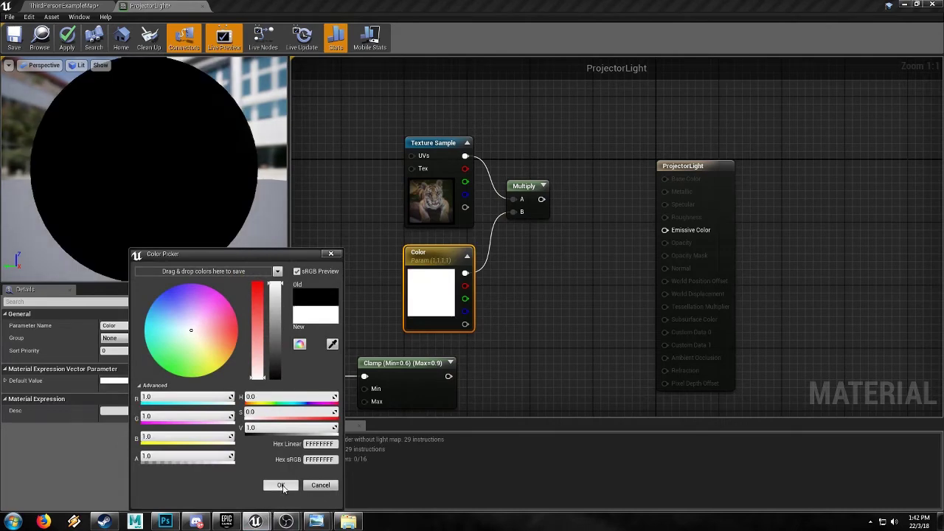
pyautogui.click(281, 486)
# - Multiply the Clamp output by the tinted texture in a new Multiply node and feed the result into Emissive Color
pyautogui.moveTo(449, 377); pyautogui.dragTo(584, 297)
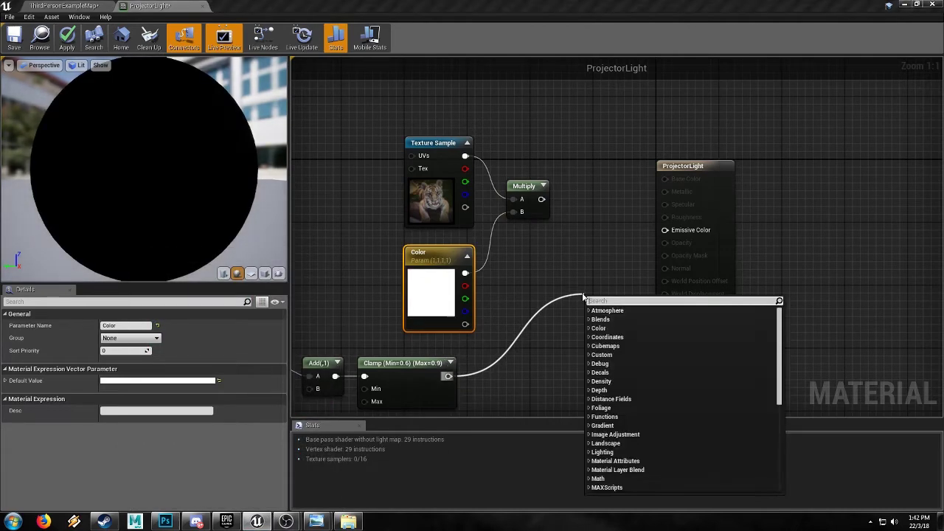
pyautogui.write('multiply')
pyautogui.press('Return')
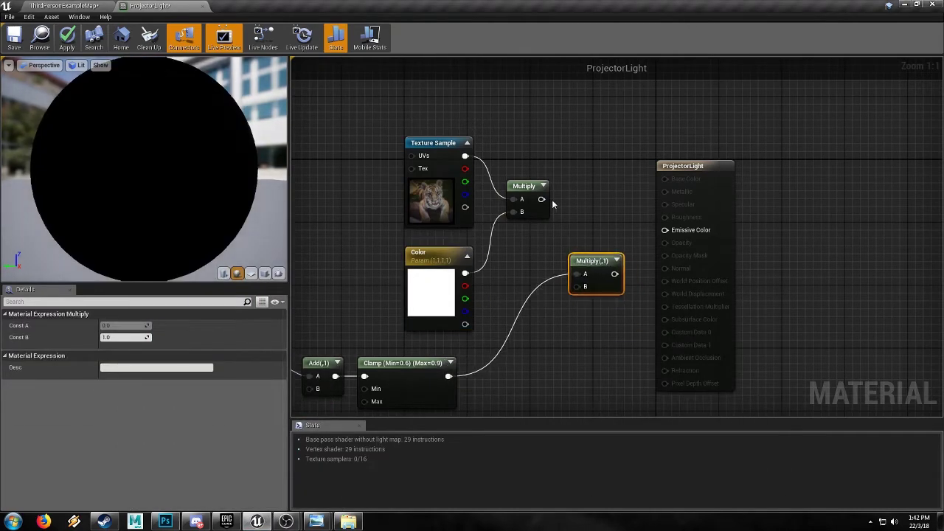
pyautogui.moveTo(541, 199); pyautogui.dragTo(670, 230)
pyautogui.moveTo(505, 336); pyautogui.dragTo(715, 317, button='right')
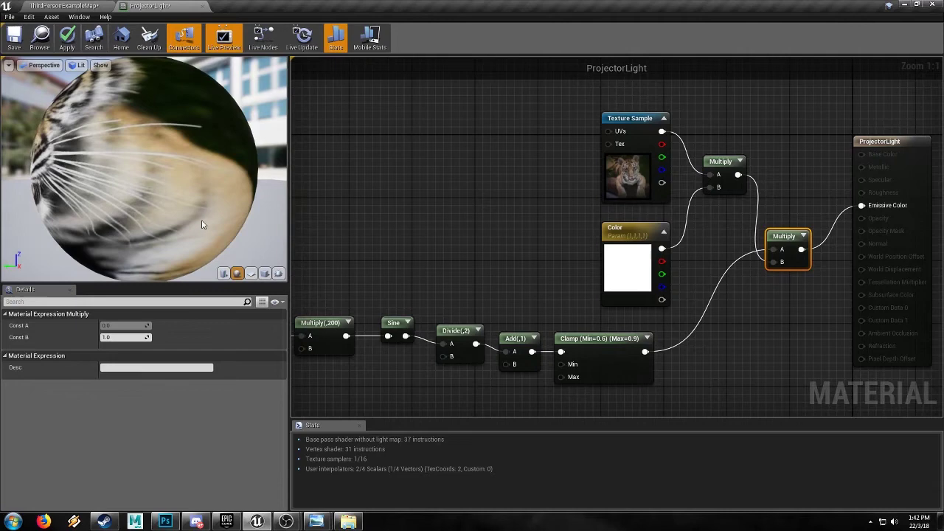
# - Space out the flicker chain and the texture and Color nodes into a tidy layout, and save the ProjectorLight material
pyautogui.moveTo(203, 225); pyautogui.dragTo(185, 208)
pyautogui.click(291, 201)
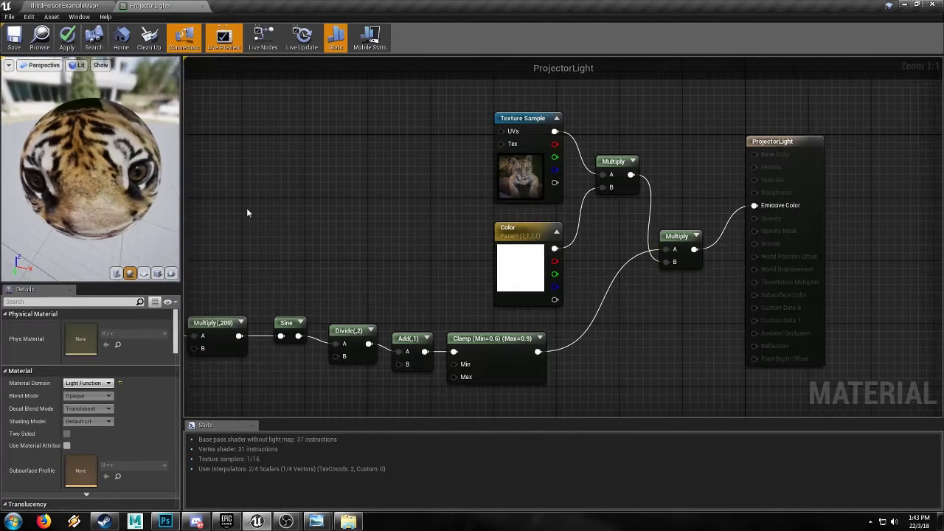
pyautogui.moveTo(247, 212); pyautogui.dragTo(393, 200, button='right')
pyautogui.moveTo(231, 282); pyautogui.dragTo(585, 370)
pyautogui.moveTo(575, 323); pyautogui.dragTo(623, 338)
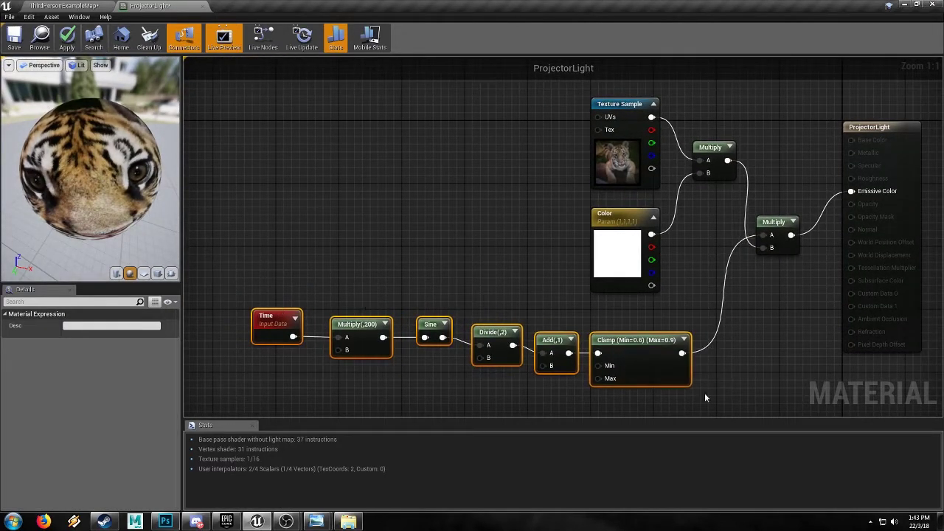
pyautogui.moveTo(480, 278); pyautogui.dragTo(423, 291, button='right')
pyautogui.moveTo(461, 130); pyautogui.dragTo(665, 277)
pyautogui.moveTo(594, 232); pyautogui.dragTo(523, 208)
pyautogui.click(575, 199)
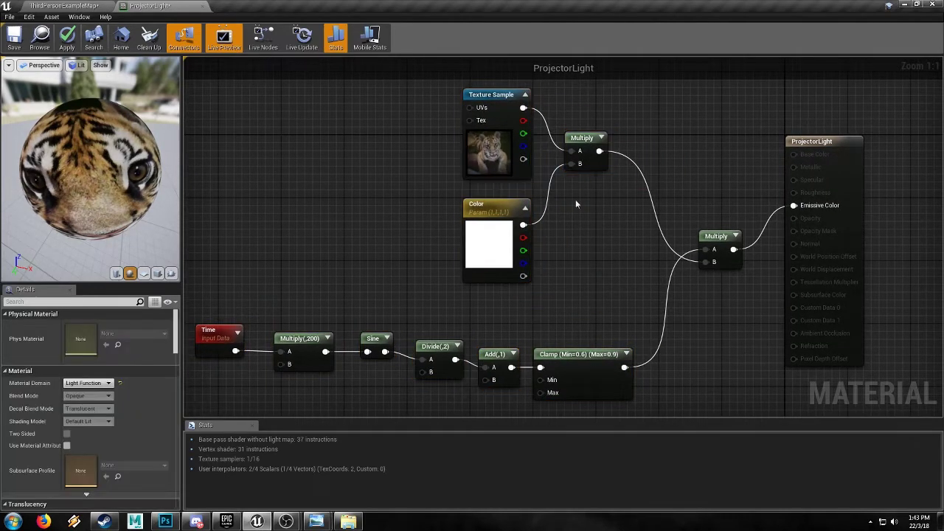
pyautogui.click(15, 38)
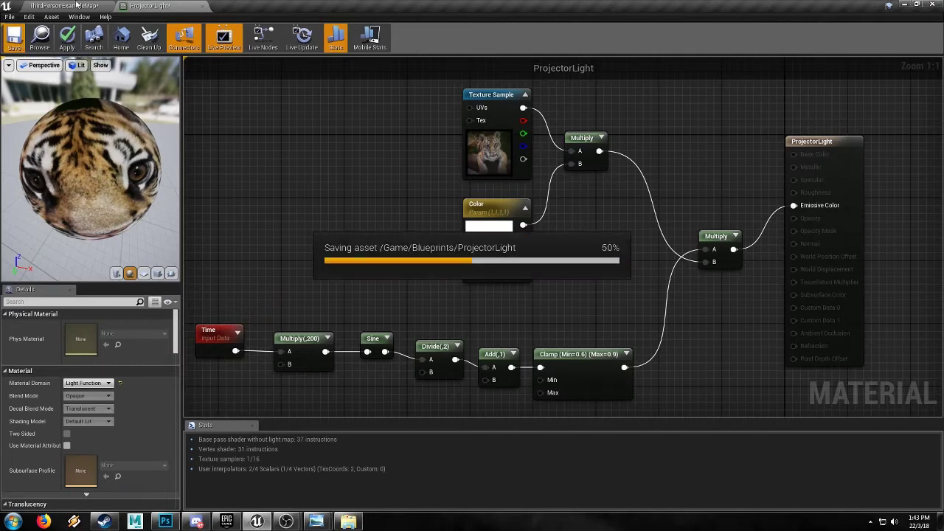
# - Create a material instance of ProjectorLight in the Blueprints folder and name it ProjectorLight_Inst1
pyautogui.click(76, 5)
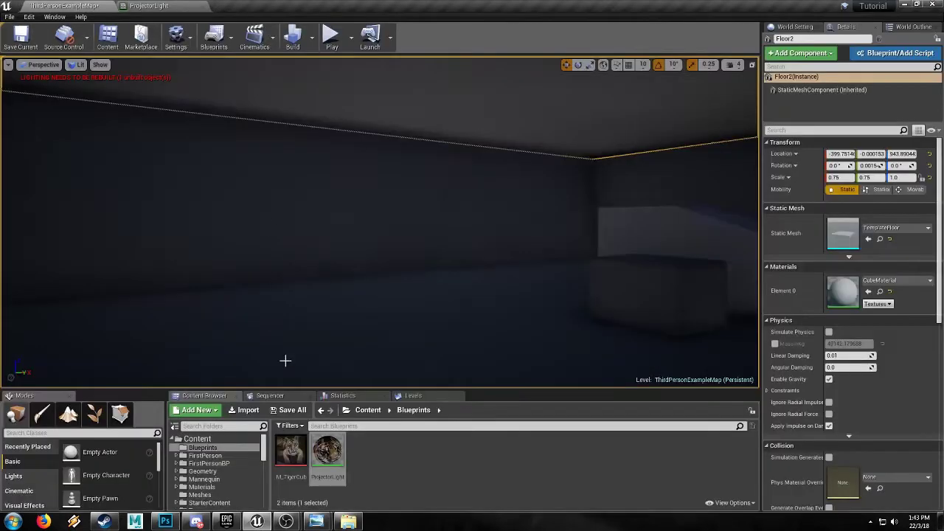
pyautogui.rightClick(327, 450)
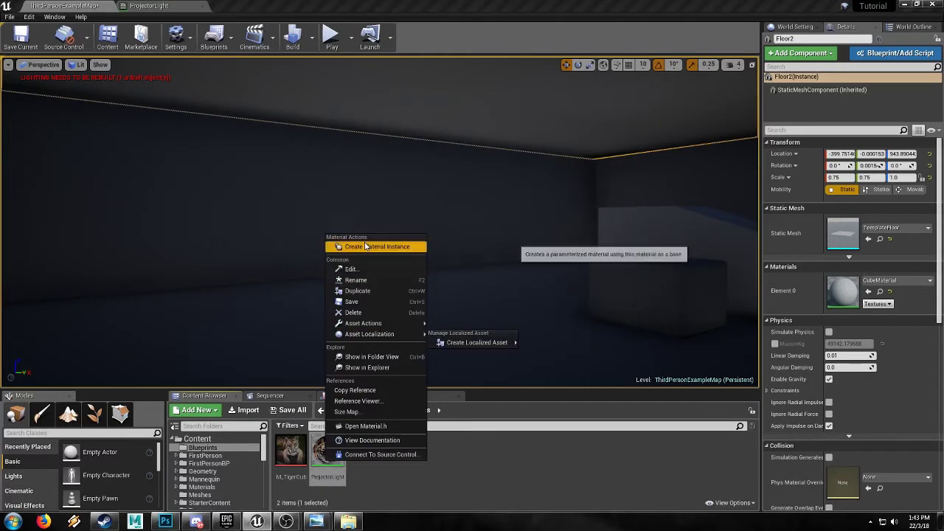
pyautogui.click(368, 247)
pyautogui.press('Right')
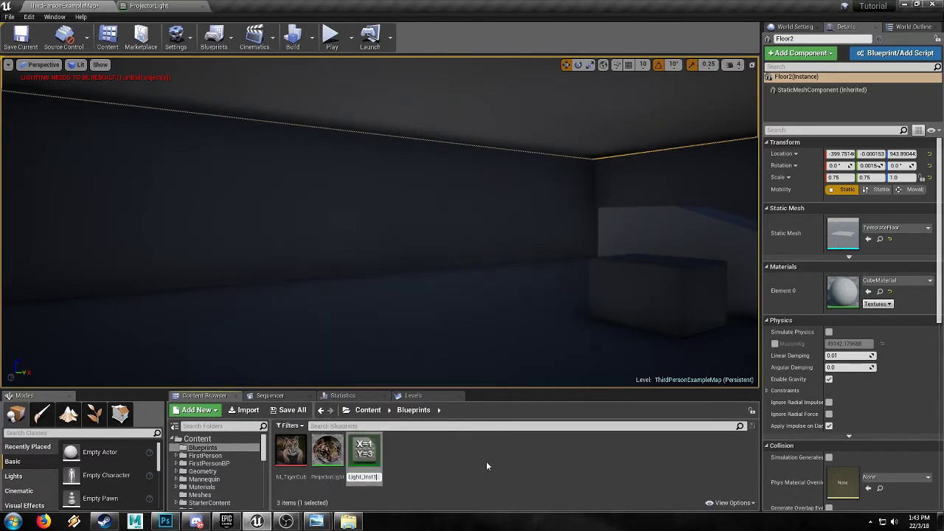
pyautogui.press('Return')
# - Duplicate the material instance twice, as ProjectorLight_Inst2 and ProjectorLight_Inst3
pyautogui.hotkey('ctrl', 'w')
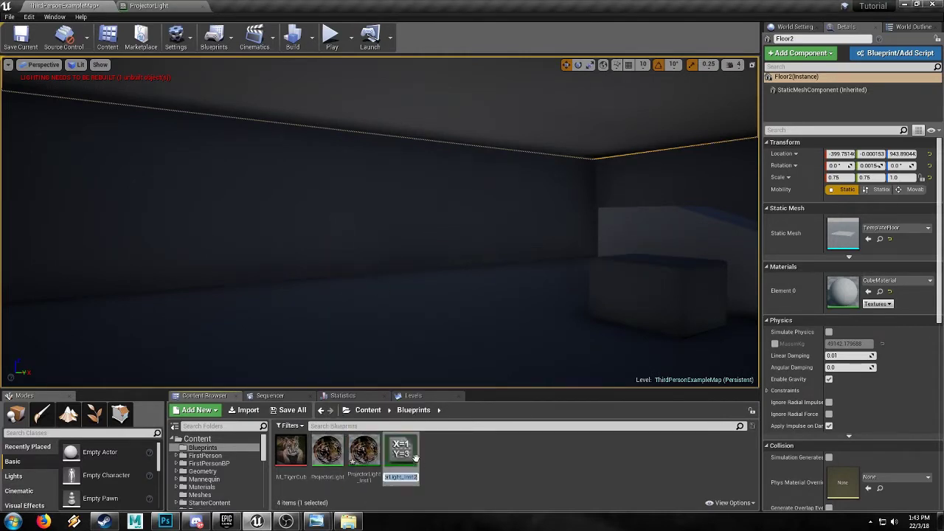
pyautogui.press('Escape')
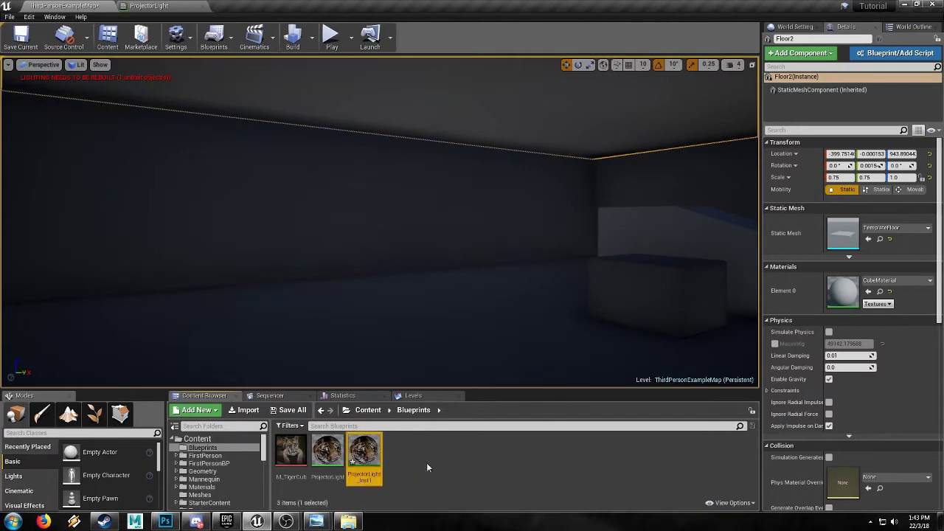
pyautogui.click(416, 460)
pyautogui.hotkey('ctrl', 'w')
pyautogui.click(489, 478)
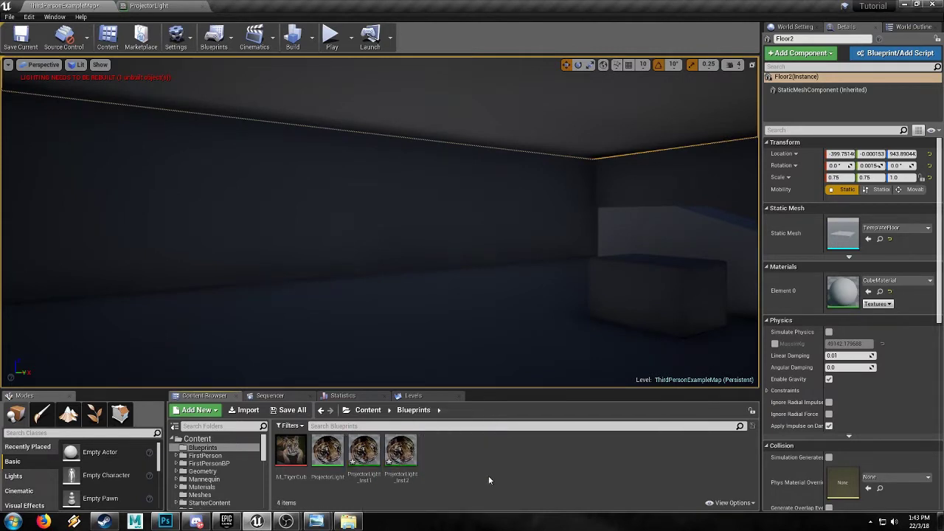
pyautogui.hotkey('ctrl', 'w')
pyautogui.press('Return')
# - In ProjectorLight_Inst1, override Color with pure red by setting green and blue to 0, and save the instance
pyautogui.doubleClick(363, 450)
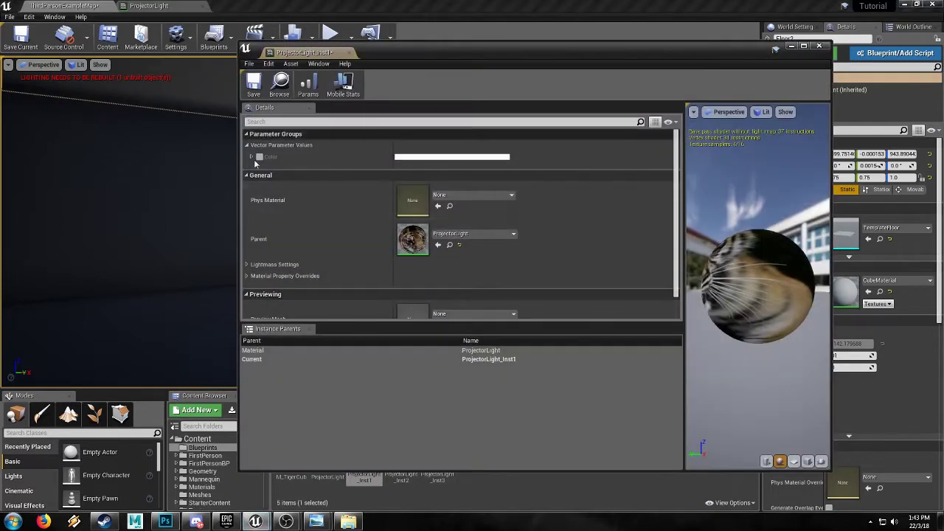
pyautogui.click(258, 157)
pyautogui.click(426, 158)
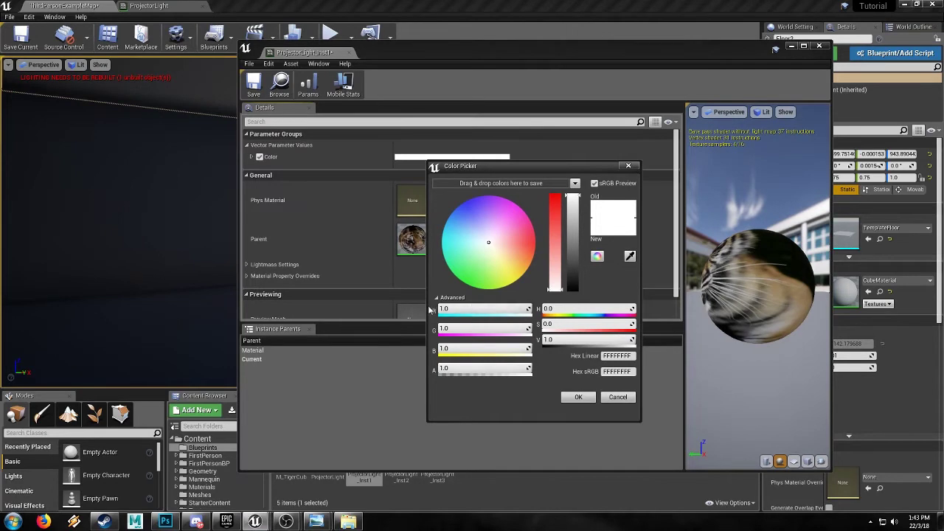
pyautogui.write('0')
pyautogui.press('Tab')
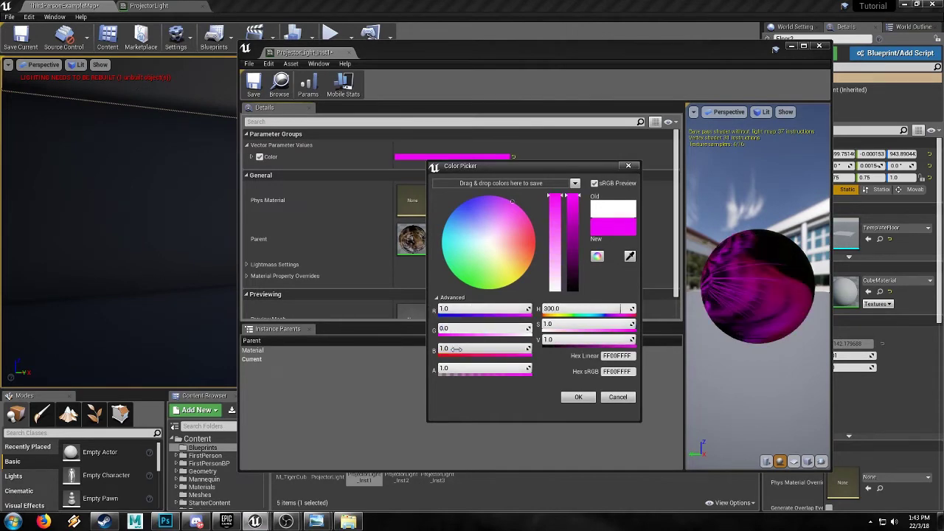
pyautogui.press('Return')
pyautogui.click(578, 396)
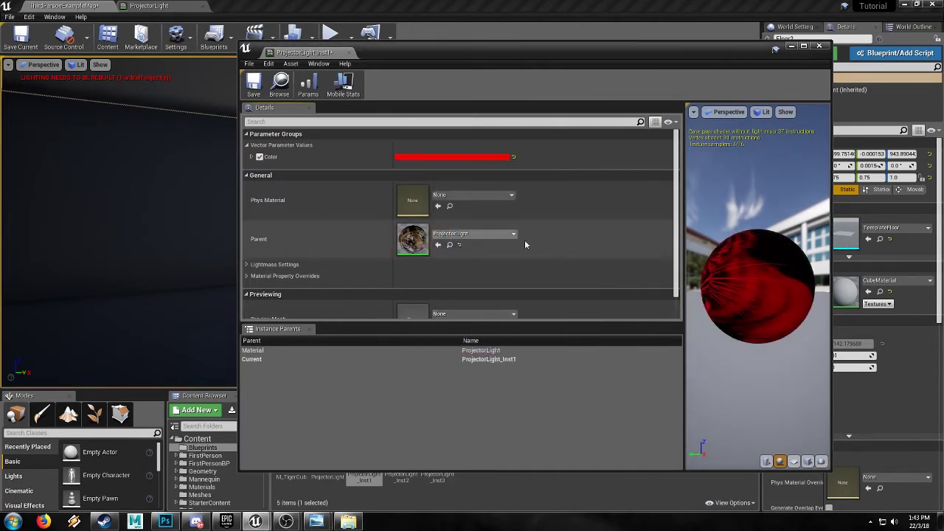
pyautogui.moveTo(741, 284); pyautogui.dragTo(808, 284)
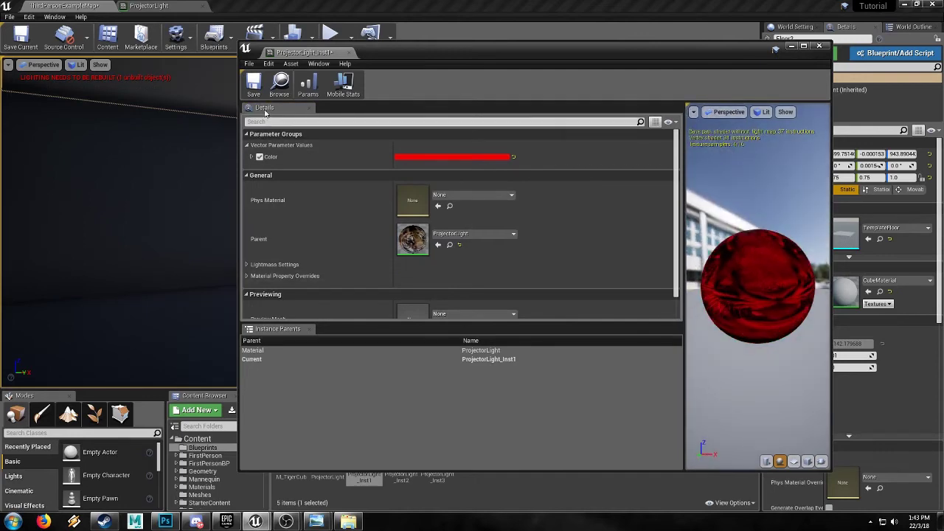
pyautogui.click(253, 88)
# - In ProjectorLight_Inst2, override Color with pure green by setting red and blue to 0, and save the instance
pyautogui.doubleClick(401, 478)
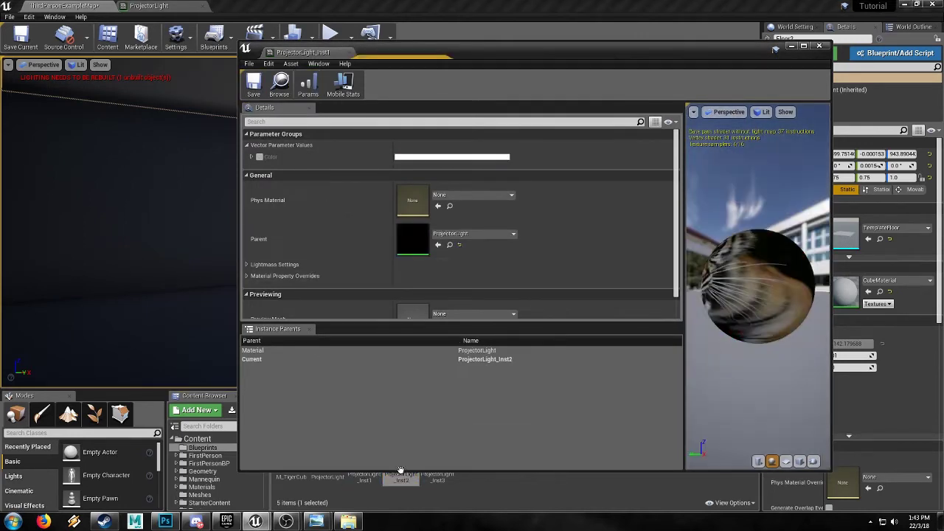
pyautogui.moveTo(477, 57); pyautogui.dragTo(440, 22)
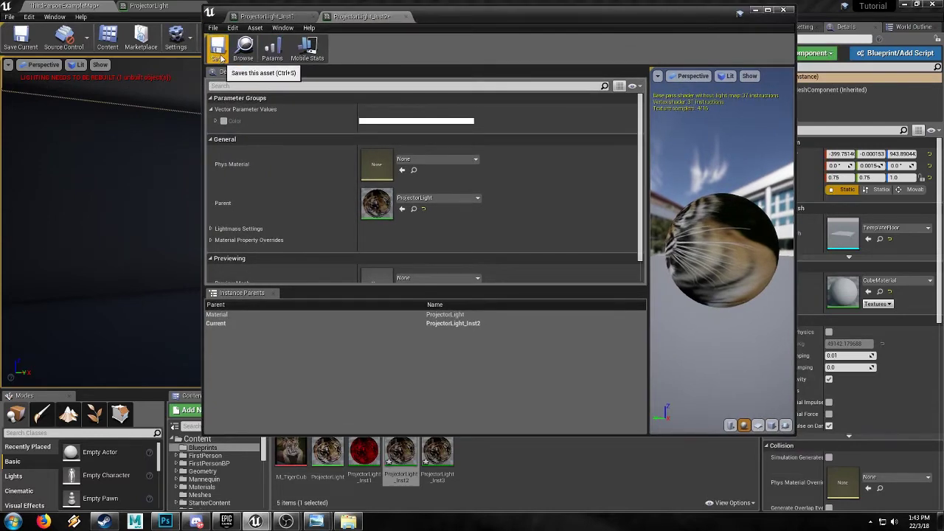
pyautogui.click(223, 121)
pyautogui.click(425, 122)
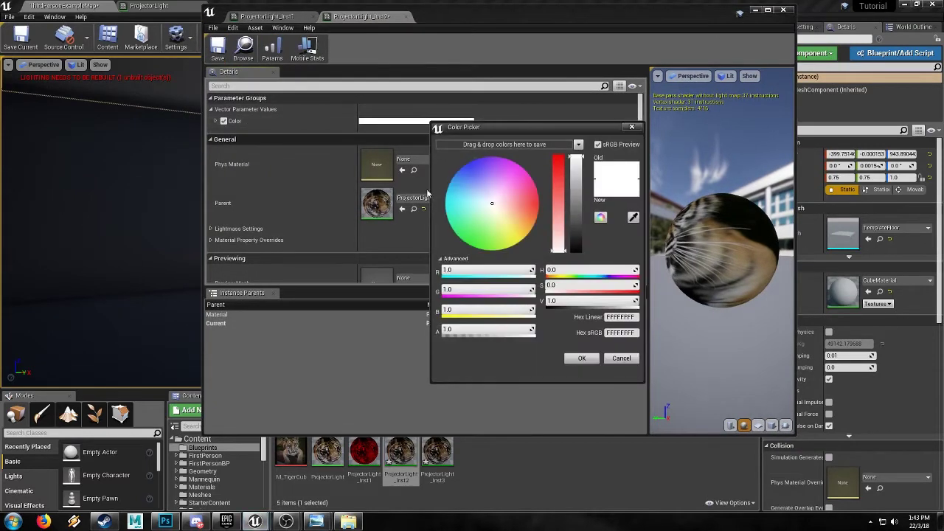
pyautogui.write('0')
pyautogui.click(460, 312)
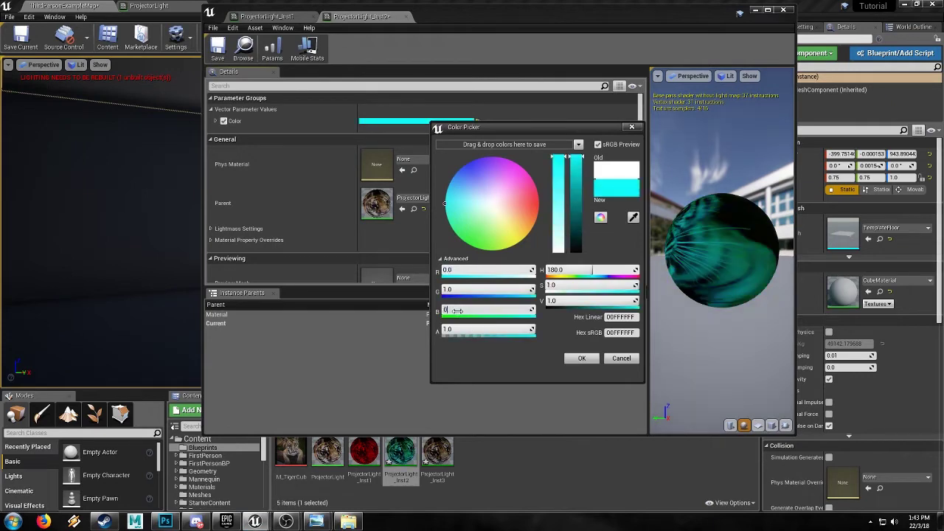
pyautogui.write('0')
pyautogui.press('Return')
pyautogui.click(581, 357)
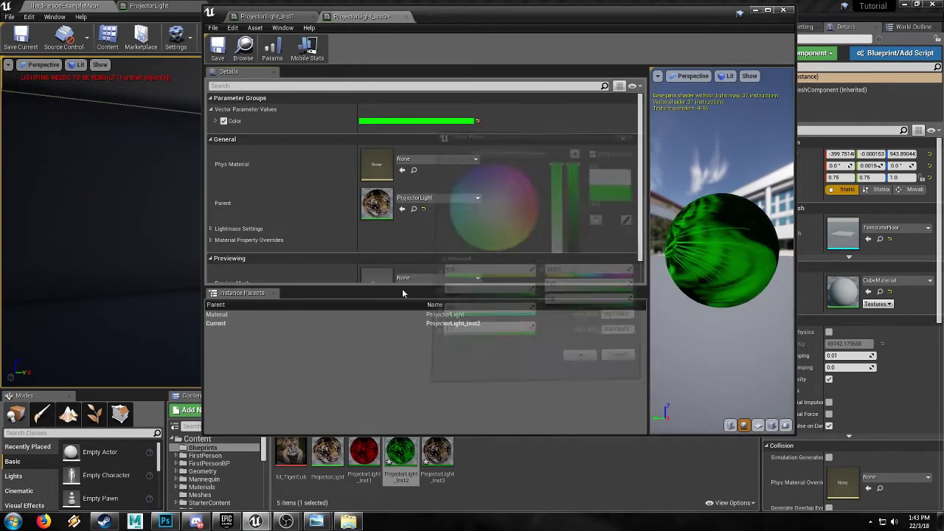
pyautogui.click(218, 46)
# - In ProjectorLight_Inst3, override Color with pure blue by setting red and green to 0, and save the instance
pyautogui.doubleClick(444, 453)
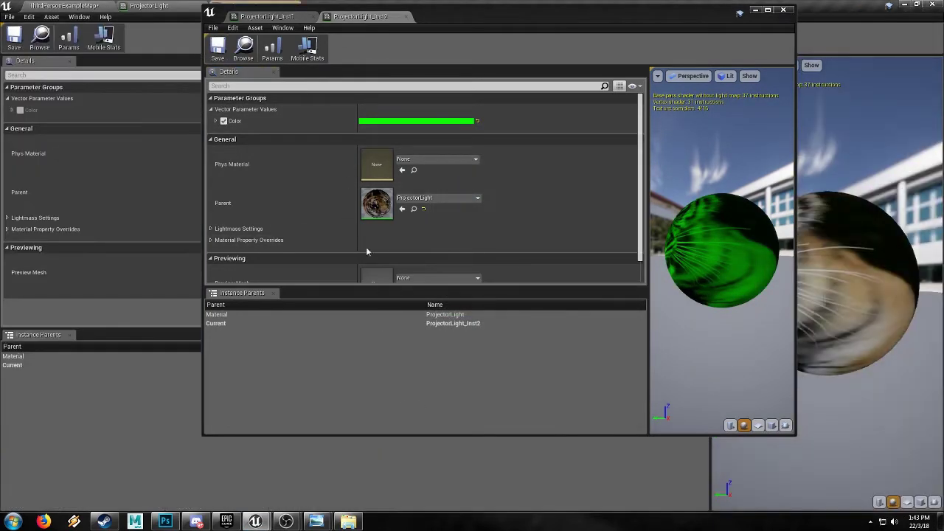
pyautogui.click(787, 10)
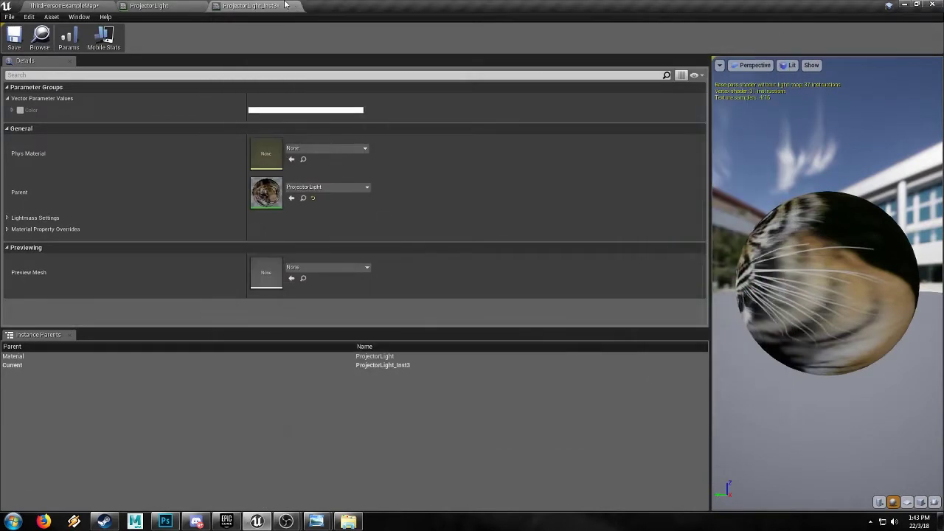
pyautogui.click(286, 110)
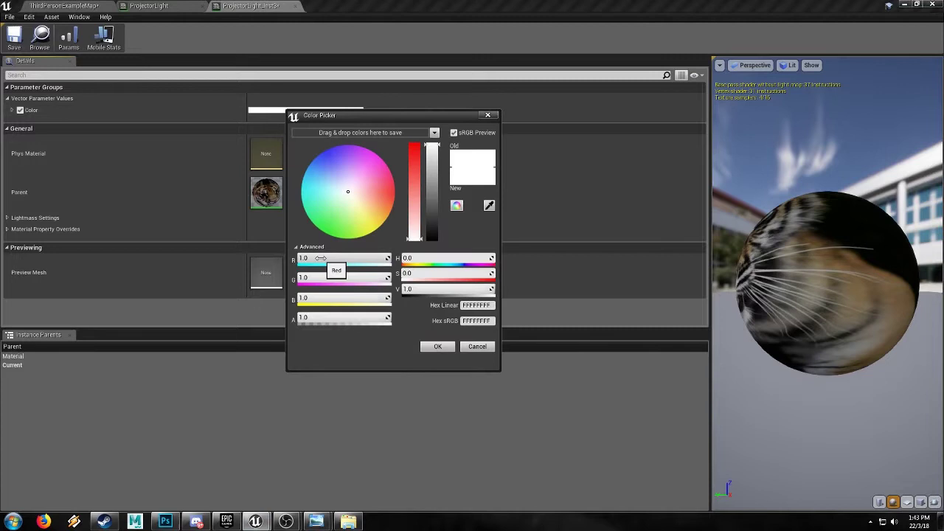
pyautogui.write('0')
pyautogui.press('Return')
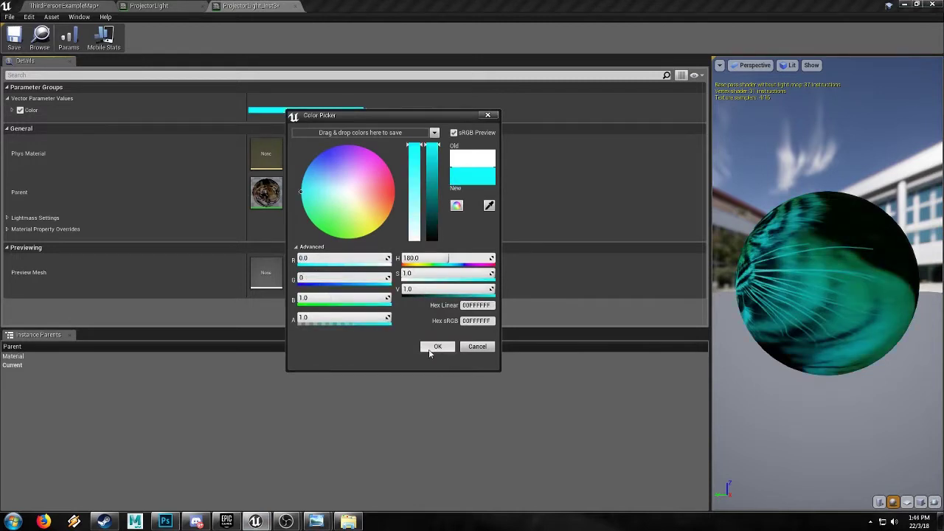
pyautogui.press('Return')
pyautogui.click(432, 347)
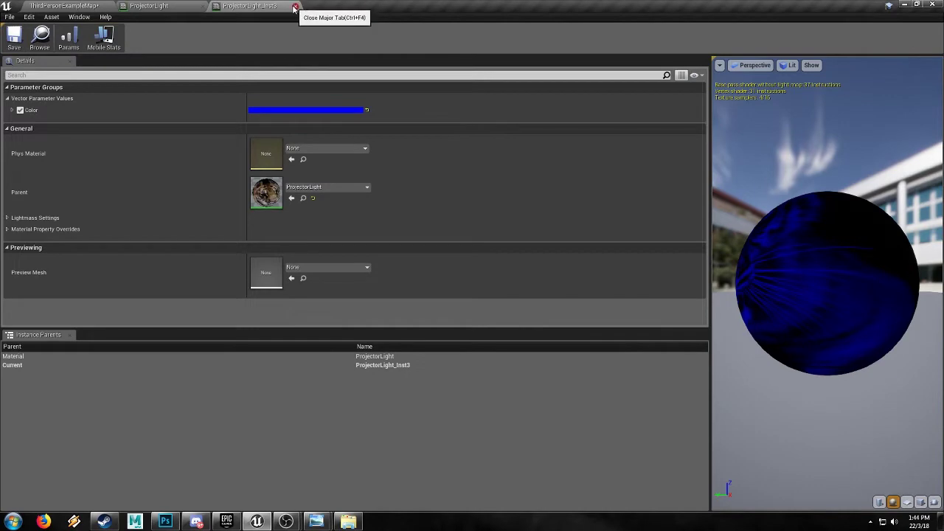
# - Close the ProjectorLight_Inst3 and ProjectorLight material editors to return to the level
pyautogui.click(295, 7)
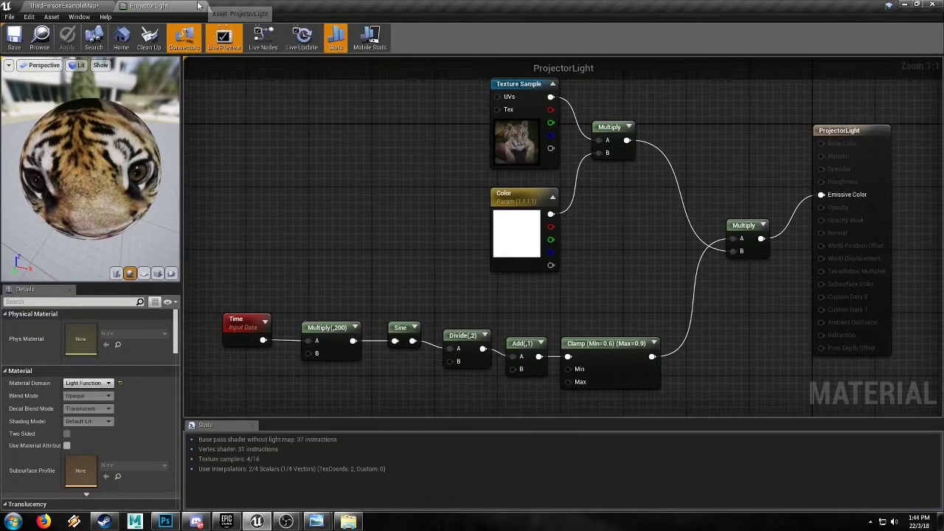
pyautogui.click(203, 7)
pyautogui.moveTo(371, 339)
pyautogui.mouseDown(button='right')
pyautogui.moveTo(390, 336)
pyautogui.moveTo(378, 345)
pyautogui.mouseUp(button='right')
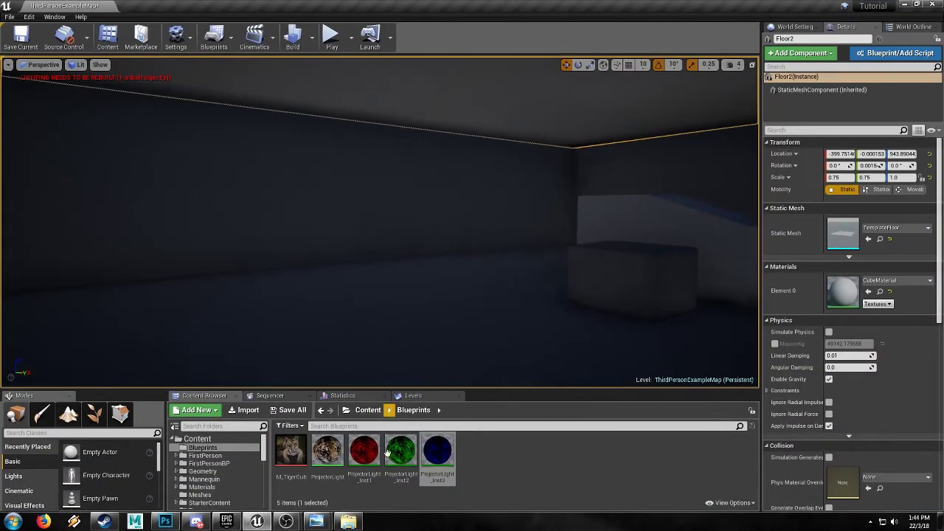
pyautogui.click(366, 457)
pyautogui.click(400, 459)
pyautogui.click(432, 458)
pyautogui.click(419, 458)
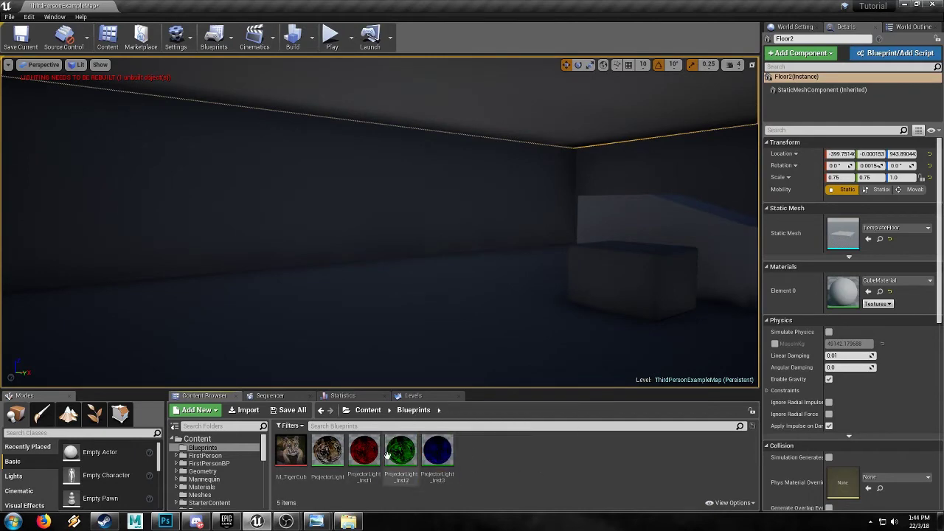
# - Create an Actor Blueprint class named Projector in the Blueprints folder and open it docked in the main window
pyautogui.rightClick(503, 457)
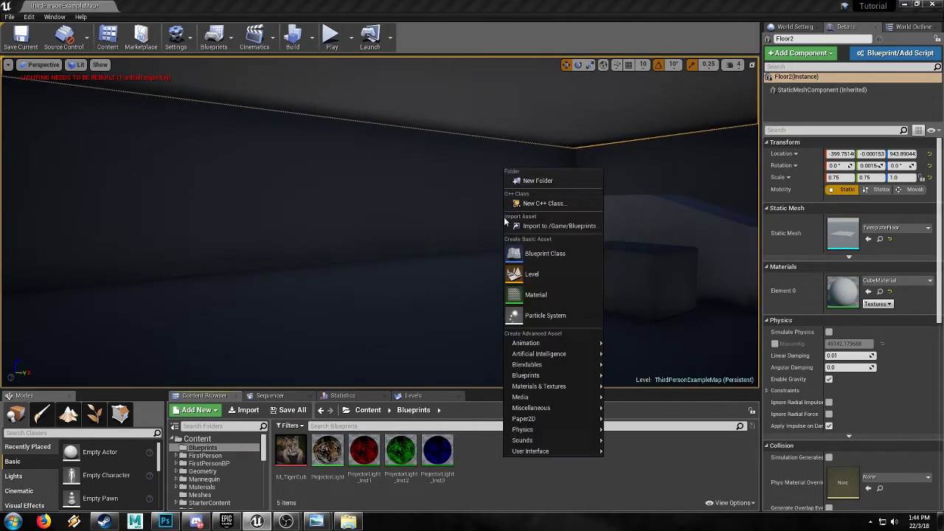
pyautogui.click(542, 258)
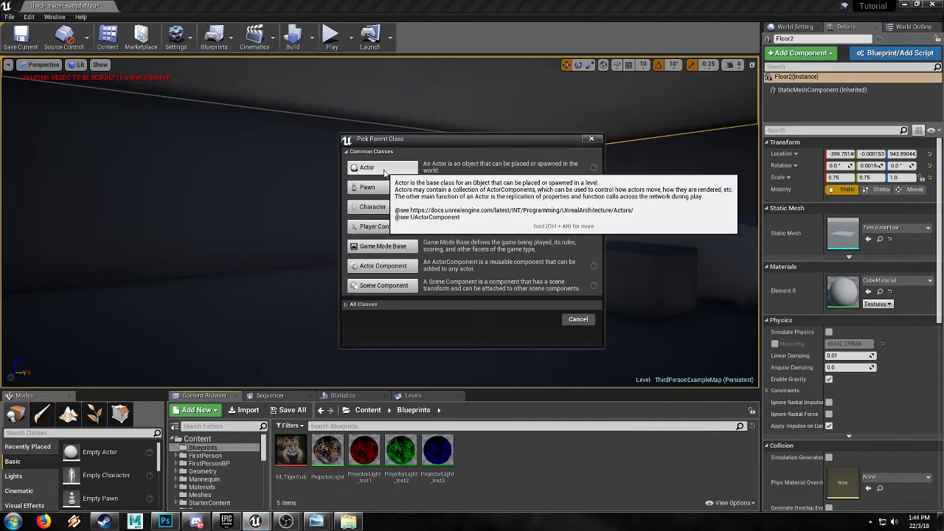
pyautogui.click(380, 171)
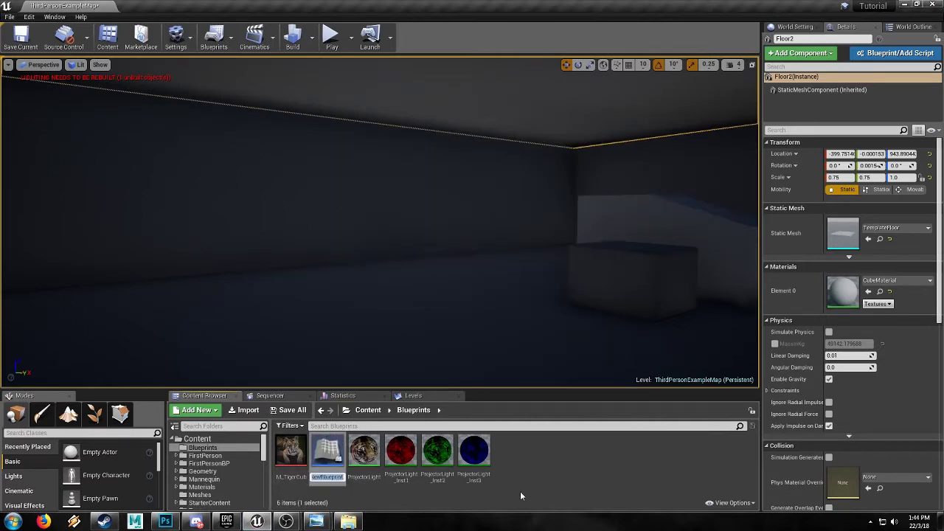
pyautogui.write('Projecto')
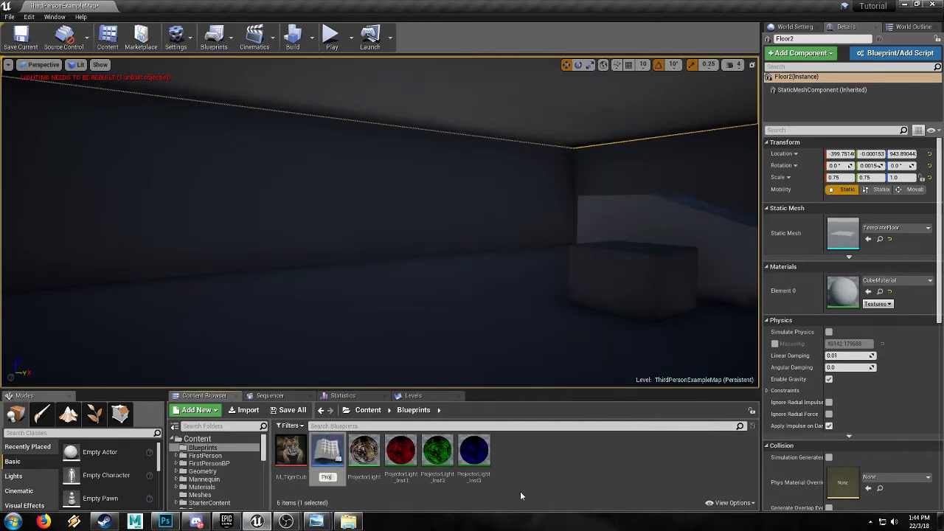
pyautogui.write('r')
pyautogui.press('Return')
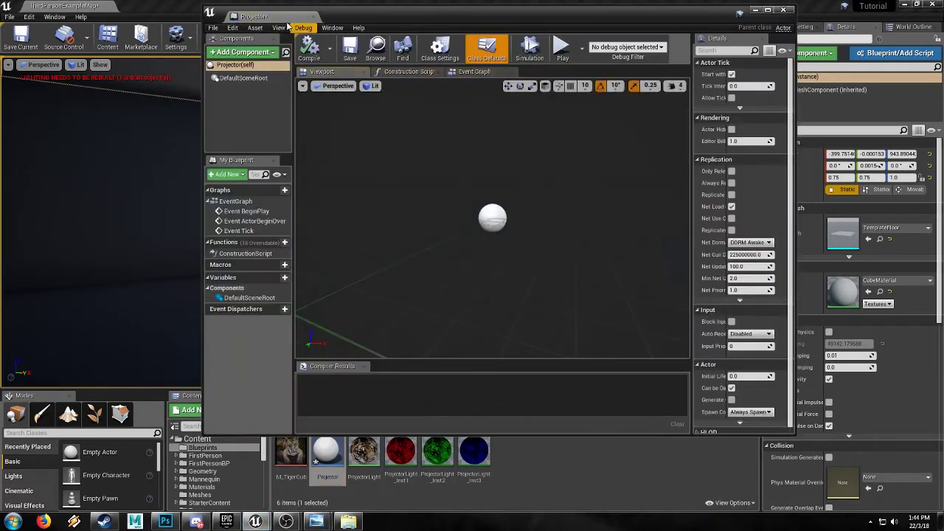
pyautogui.doubleClick(273, 17)
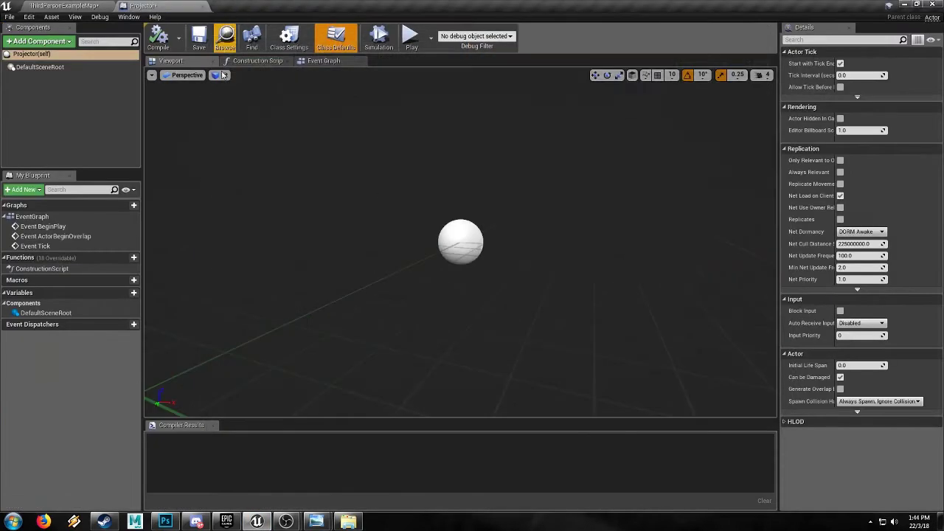
# - Add an Arrow component to the Projector blueprint as a direction marker
pyautogui.click(40, 41)
pyautogui.write('arrow')
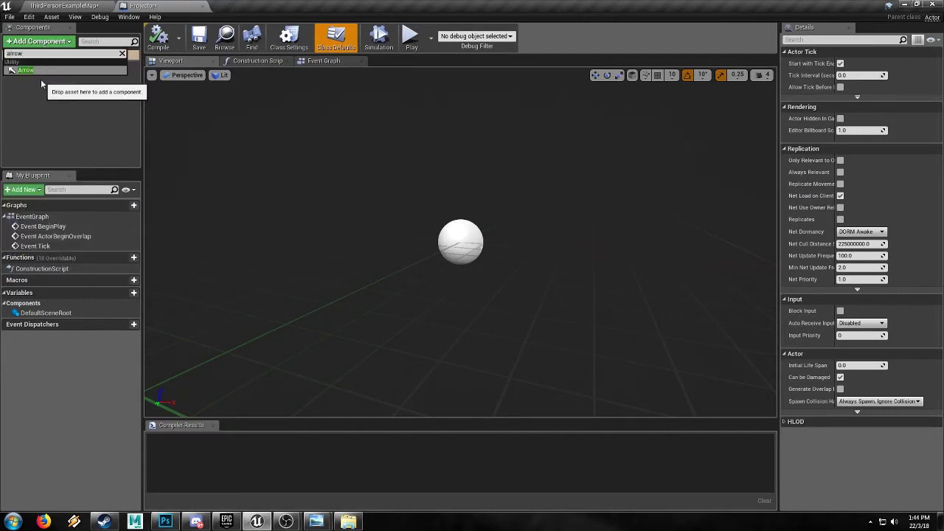
pyautogui.press('Return')
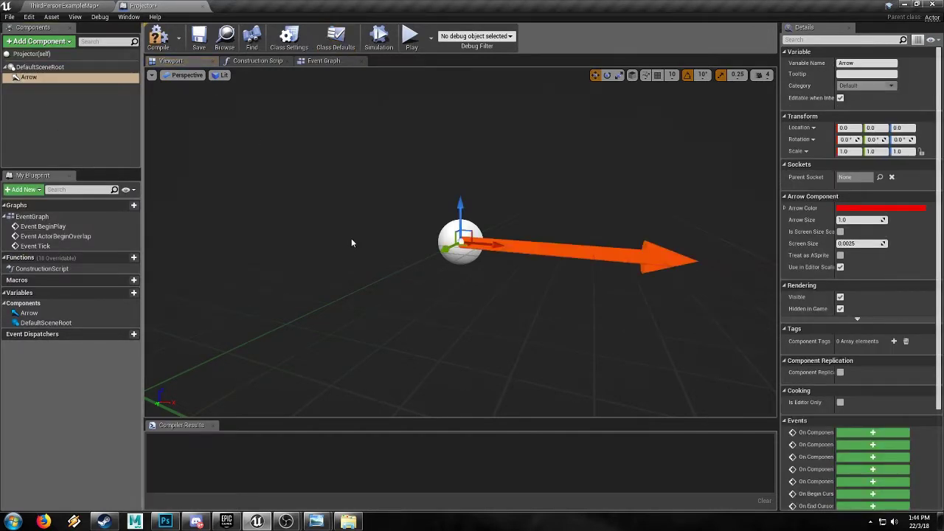
pyautogui.moveTo(351, 242); pyautogui.dragTo(332, 269)
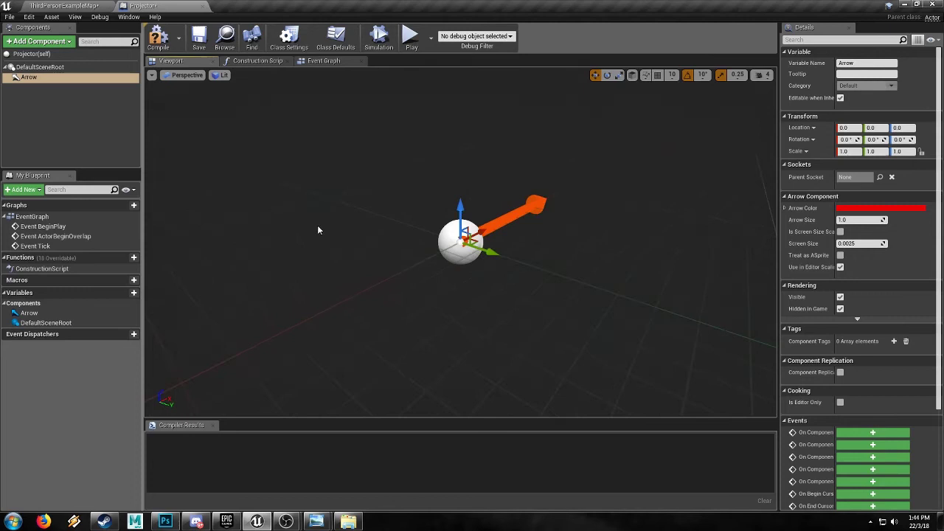
pyautogui.click(63, 102)
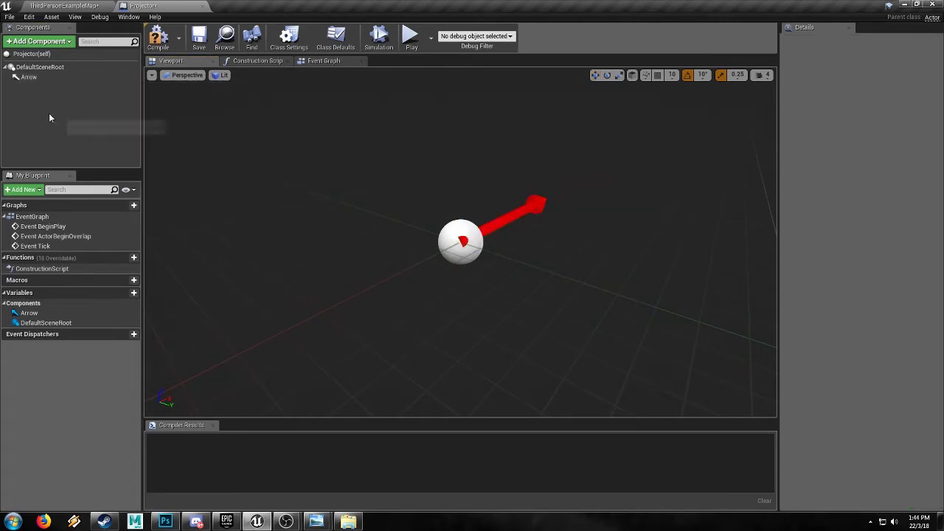
# - Add a Spot Light component under the Projector's default scene root and look through its light and light function settings
pyautogui.click(43, 42)
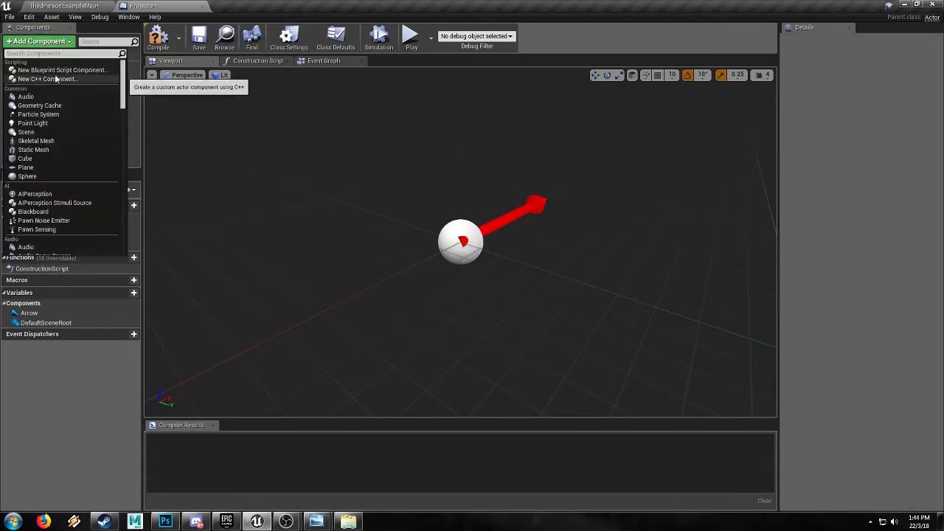
pyautogui.write('spot')
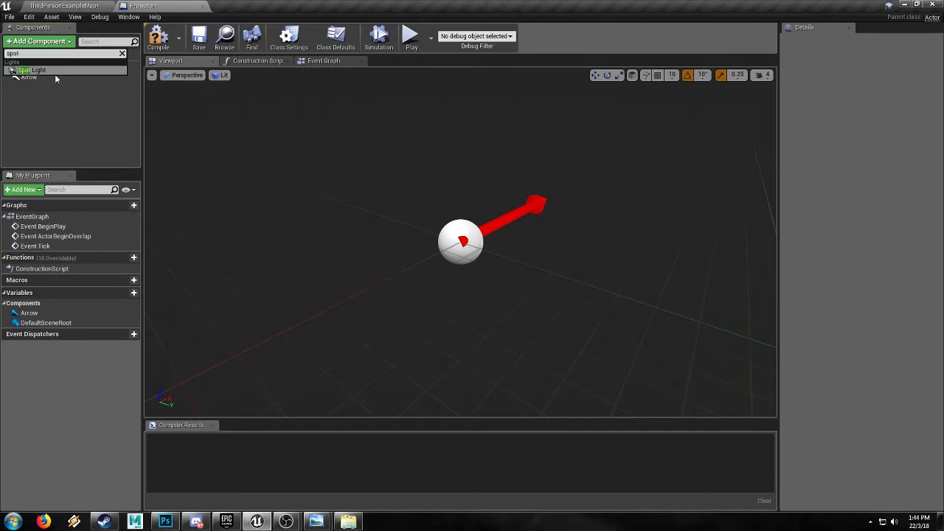
pyautogui.press('Return')
pyautogui.click(36, 86)
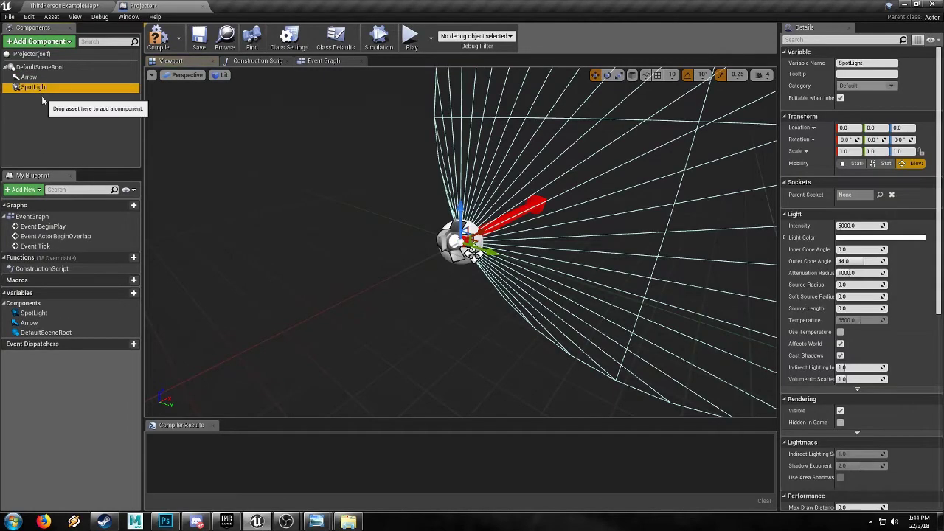
pyautogui.scroll(-10, 858, 341)
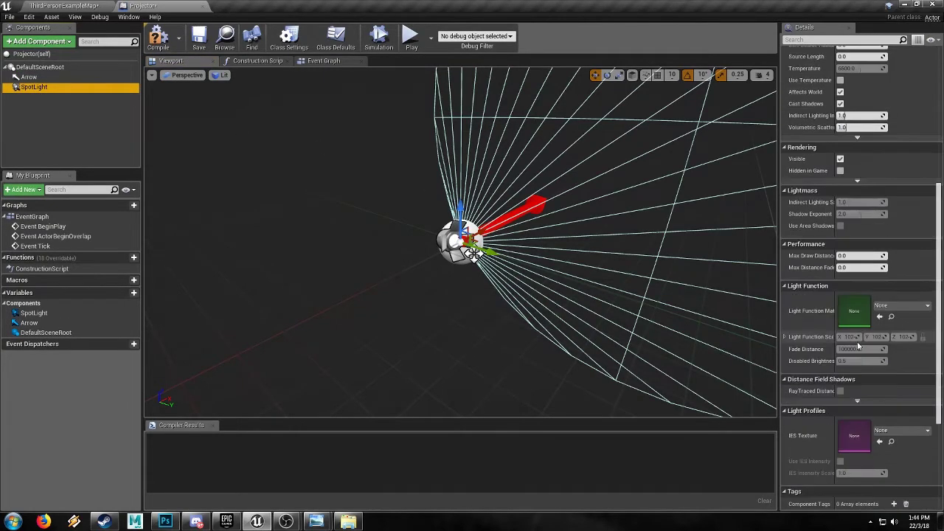
pyautogui.scroll(9, 857, 341)
pyautogui.click(287, 164)
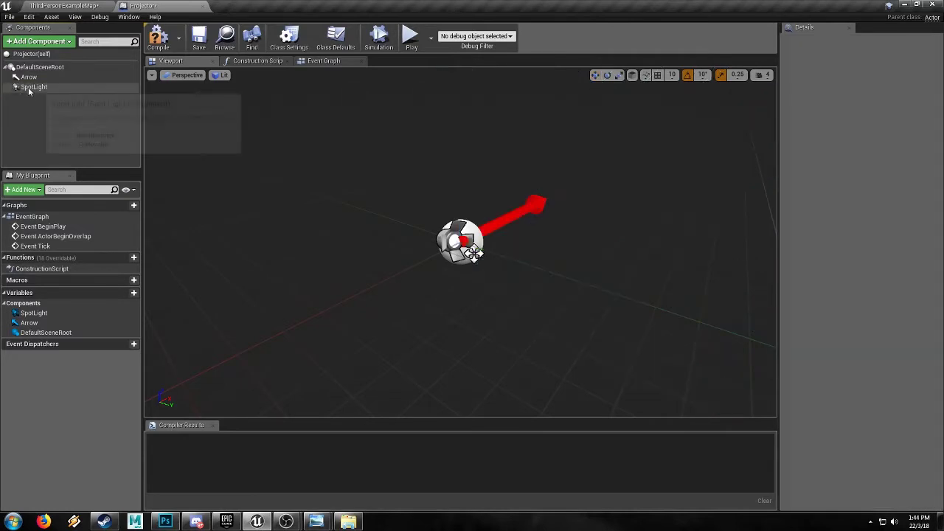
# - Duplicate the spot light component twice
pyautogui.click(28, 87)
pyautogui.hotkey('ctrl', 'w')
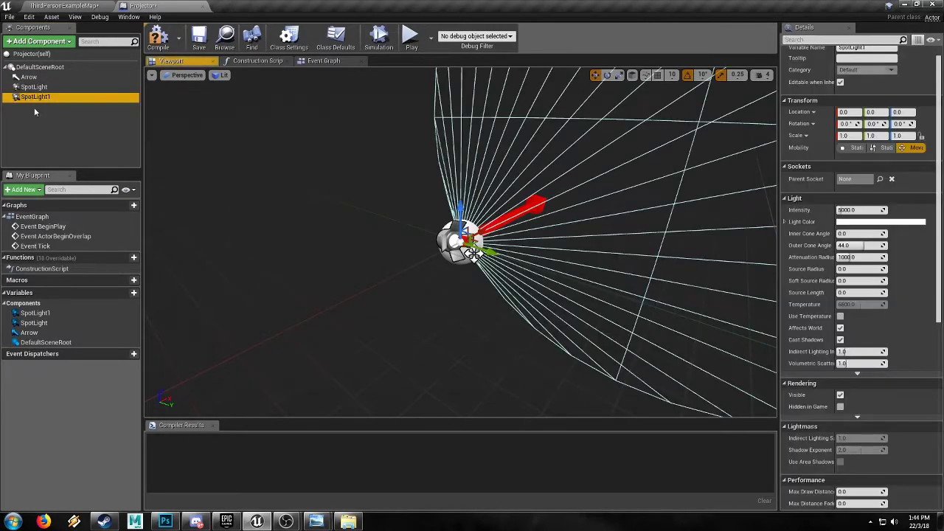
pyautogui.hotkey('ctrl', 'w')
# - Rename the three spot light components R, G and B, in that order
pyautogui.click(34, 87)
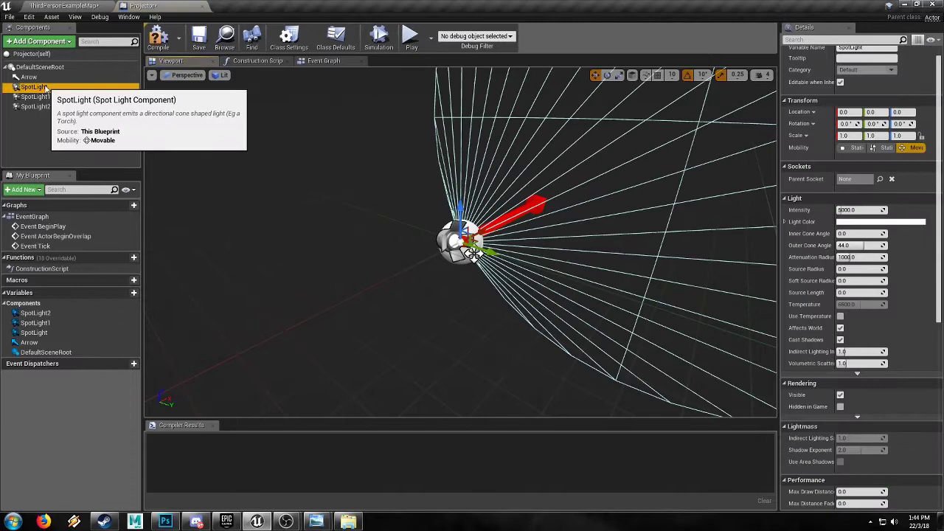
pyautogui.click(36, 87)
pyautogui.write('R')
pyautogui.press('Return')
pyautogui.click(35, 97)
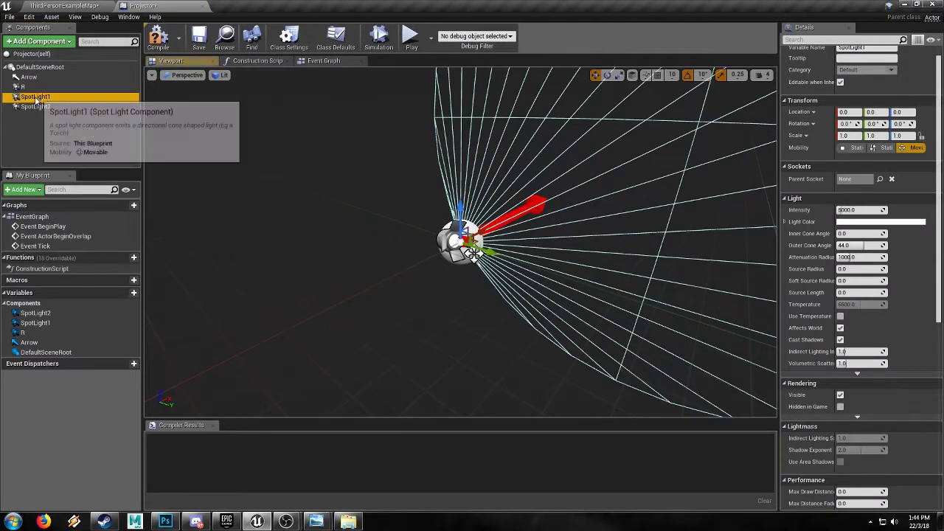
pyautogui.click(36, 97)
pyautogui.write('G')
pyautogui.press('Return')
pyautogui.click(36, 107)
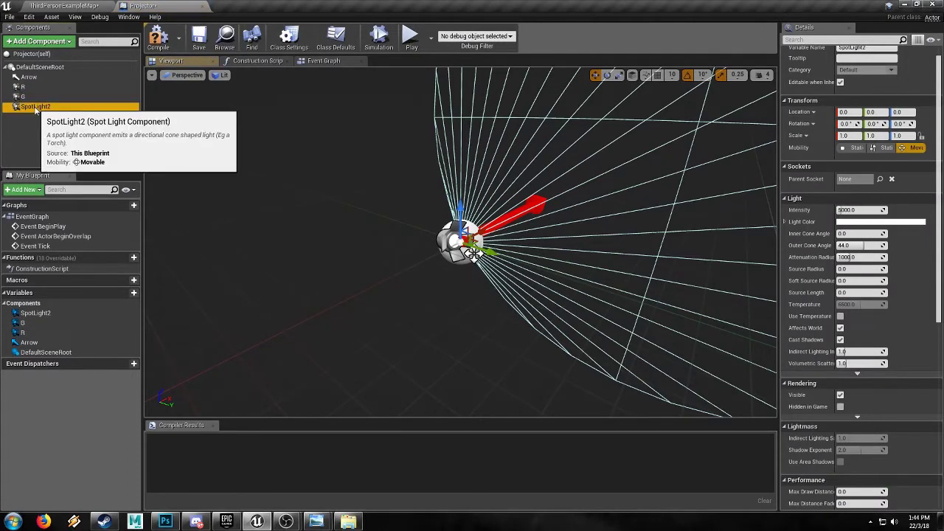
pyautogui.click(36, 107)
pyautogui.write('B')
pyautogui.press('Return')
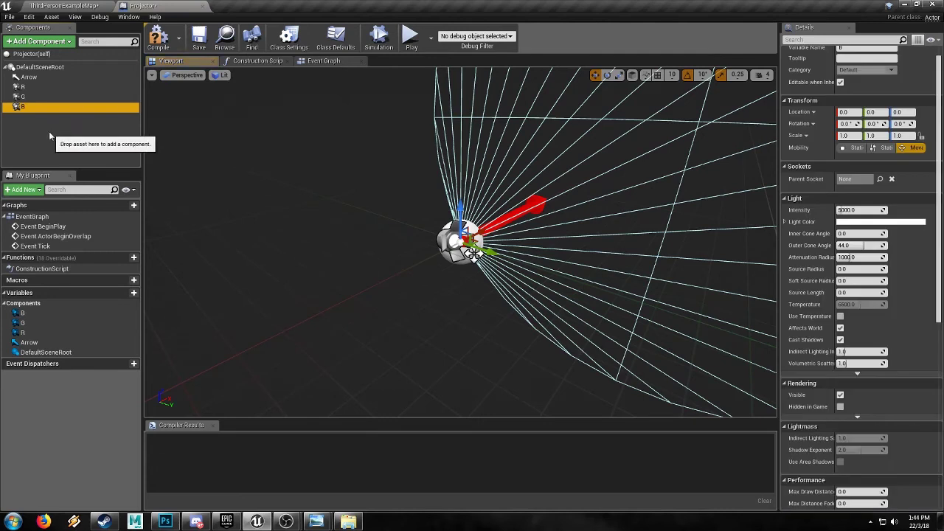
# - Set the R spot light's light color to pure red by setting green and blue to 0
pyautogui.click(23, 87)
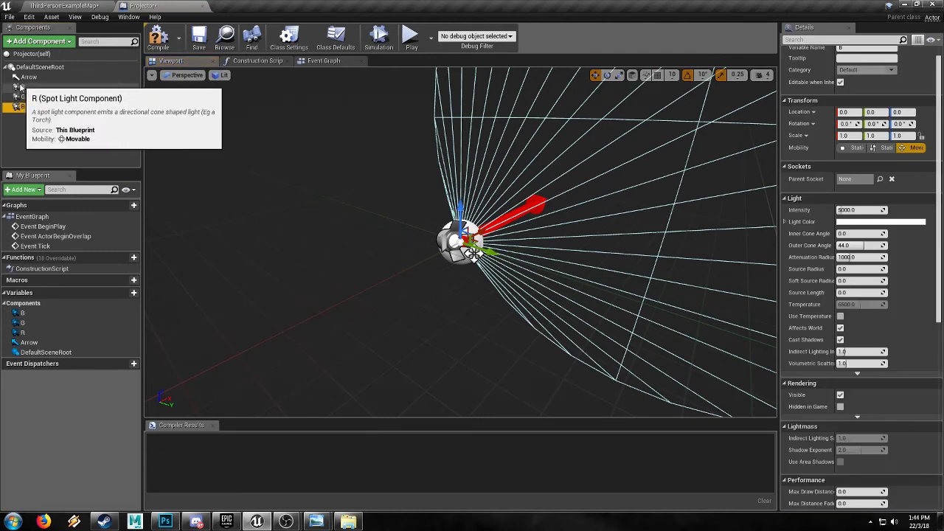
pyautogui.click(896, 223)
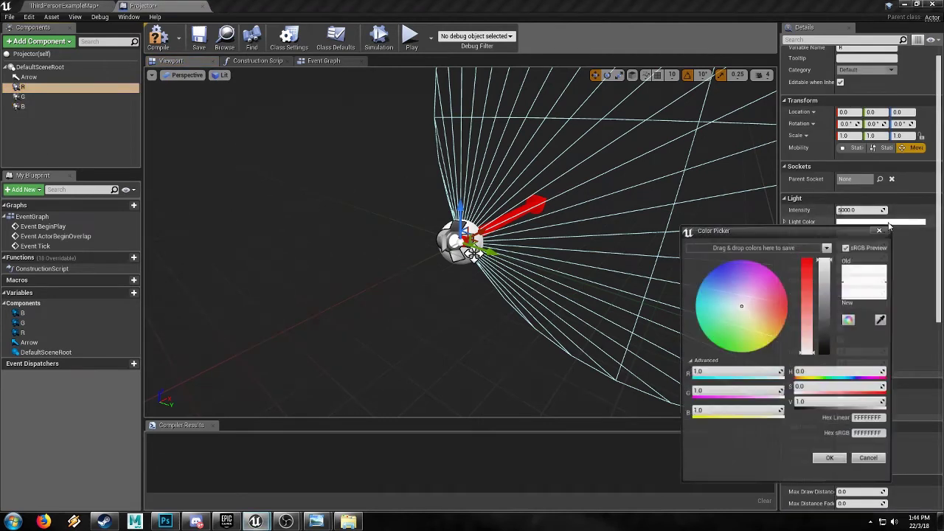
pyautogui.click(710, 410)
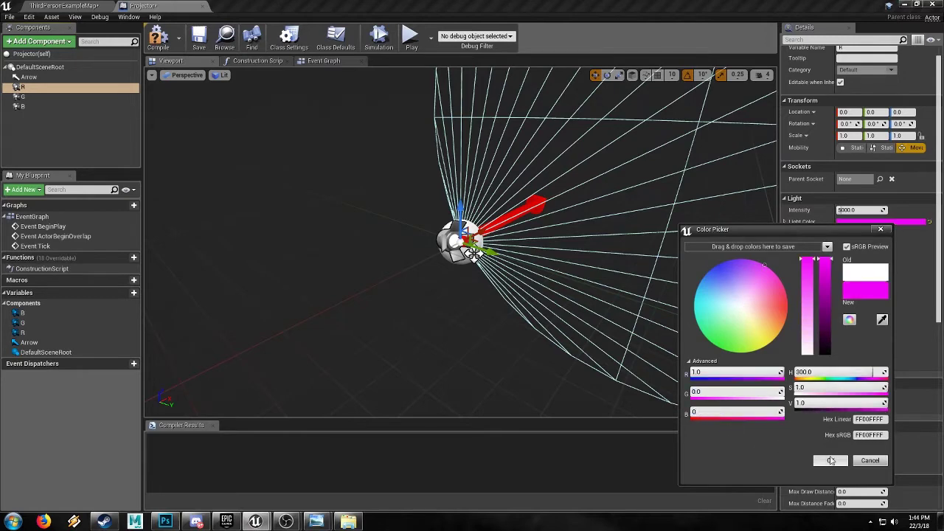
pyautogui.click(831, 460)
# - Set the G spot light's light color to pure green by setting red and blue to 0
pyautogui.click(22, 97)
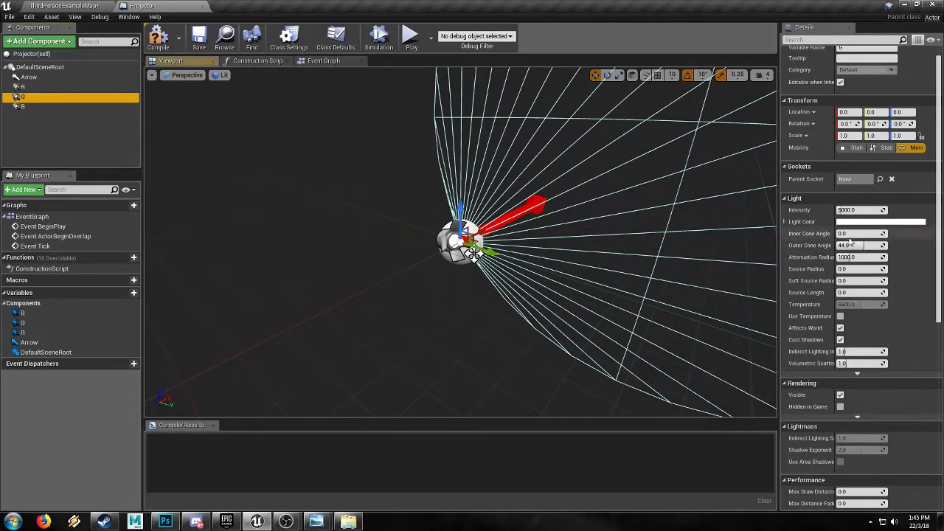
pyautogui.click(856, 221)
pyautogui.click(683, 370)
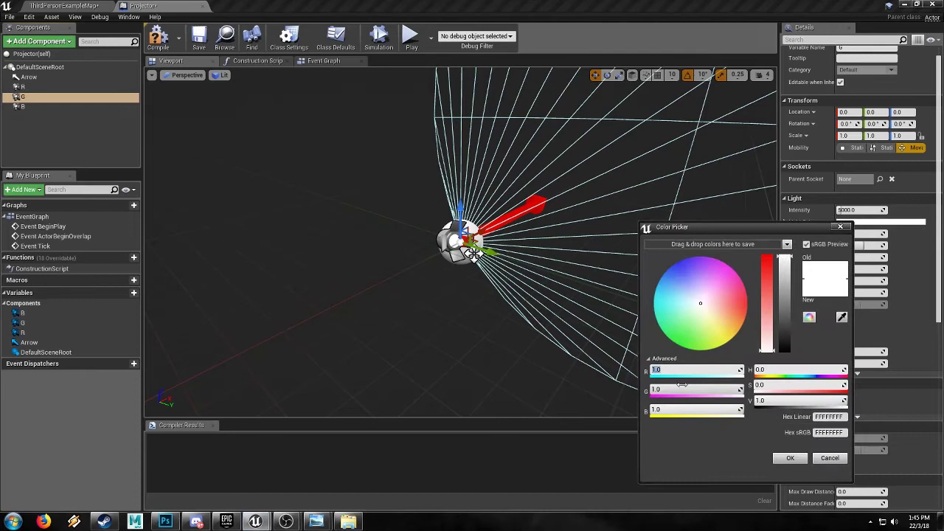
pyautogui.write('0')
pyautogui.click(681, 410)
pyautogui.write('0')
pyautogui.press('Return')
pyautogui.click(787, 461)
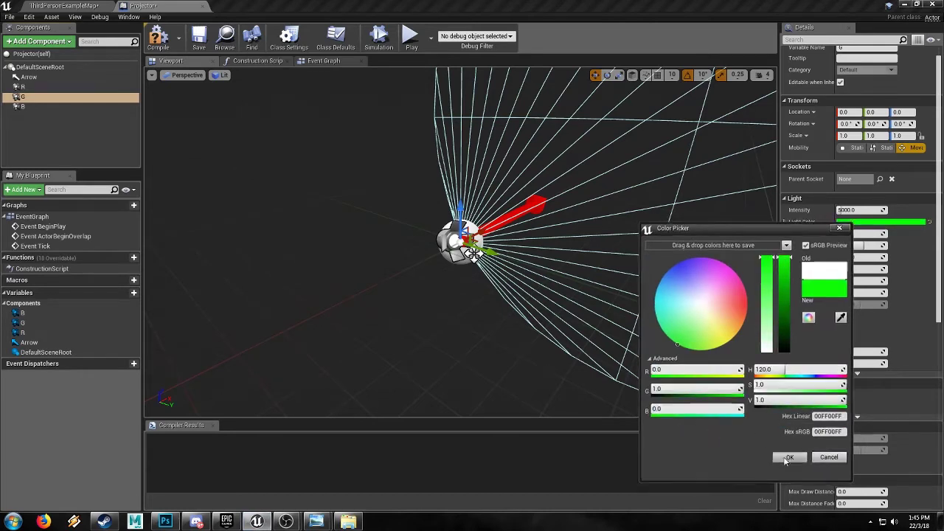
pyautogui.click(788, 459)
# - Set the B spot light's light color to pure blue by setting red and green to 0
pyautogui.click(66, 107)
pyautogui.click(873, 222)
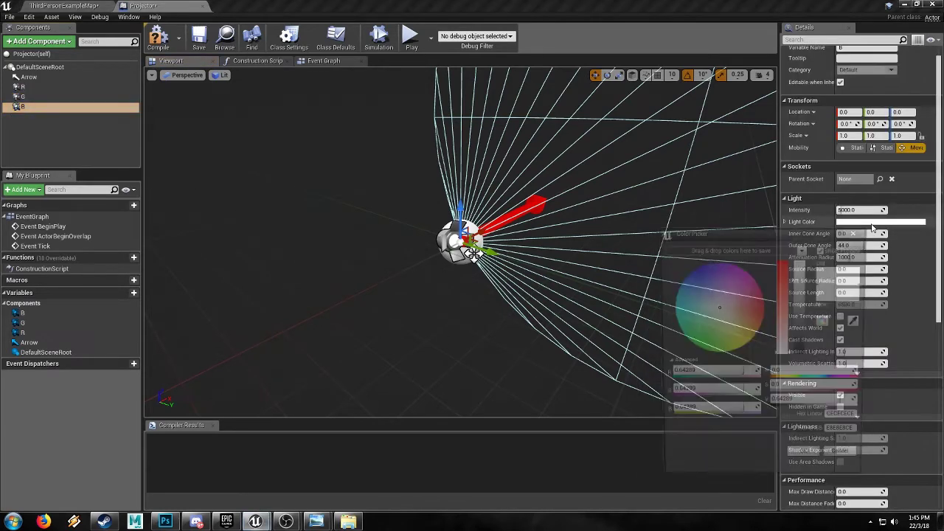
pyautogui.write('0')
pyautogui.click(684, 395)
pyautogui.press('Return')
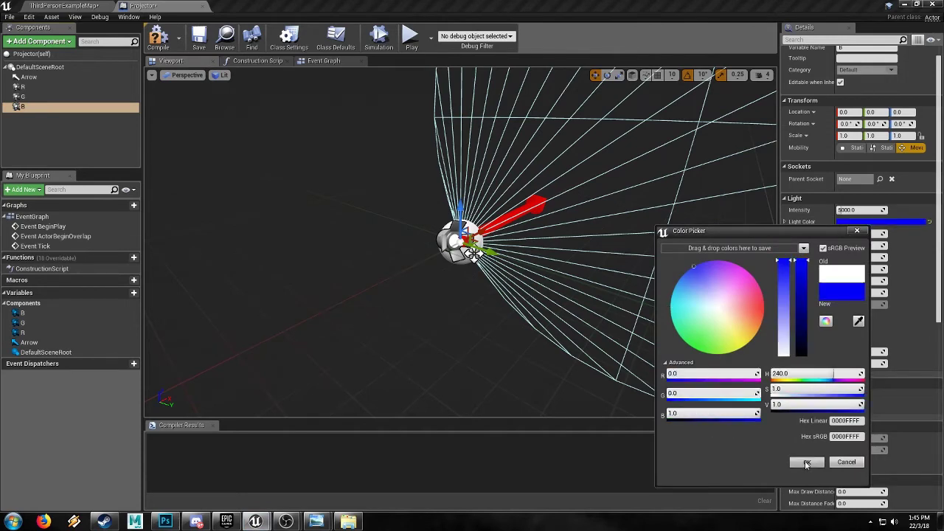
pyautogui.click(807, 462)
# - Assign ProjectorLight_Inst1 as the light function material of the R spot light
pyautogui.click(36, 86)
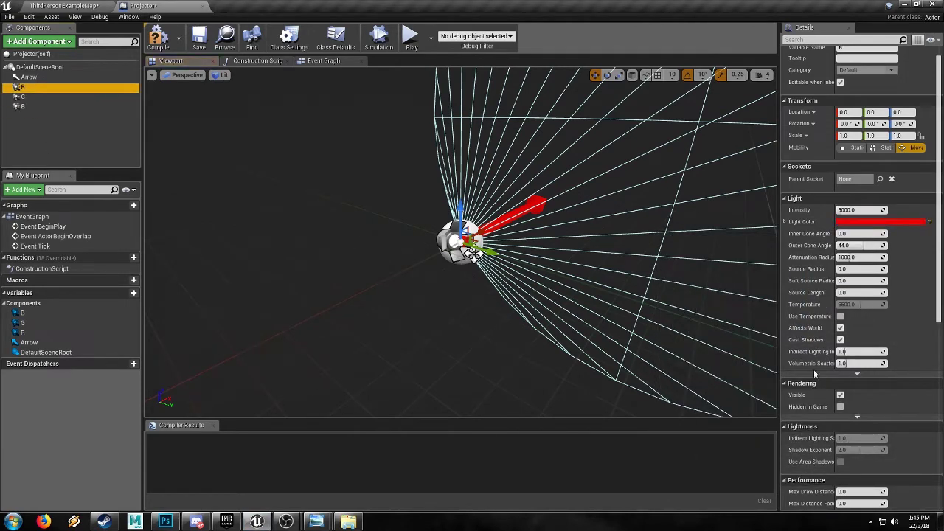
pyautogui.scroll(-5, 856, 418)
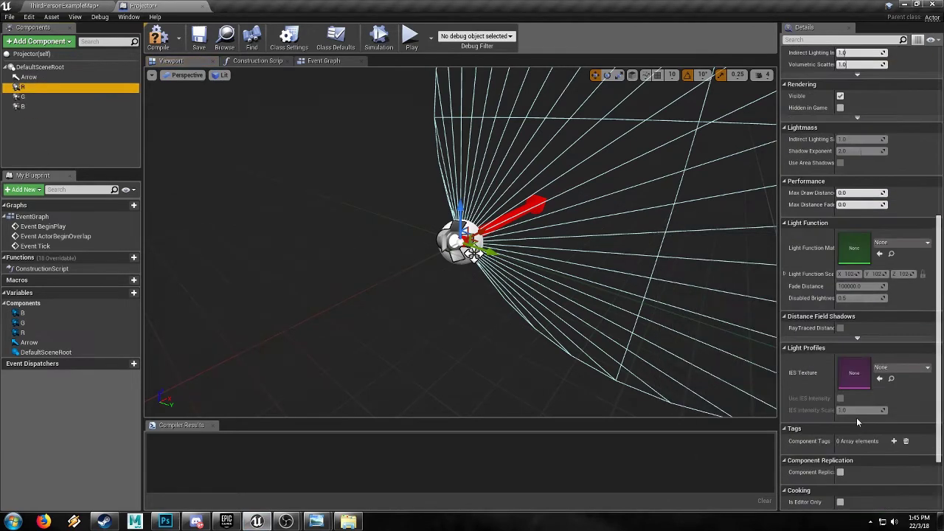
pyautogui.click(905, 242)
pyautogui.write('proj')
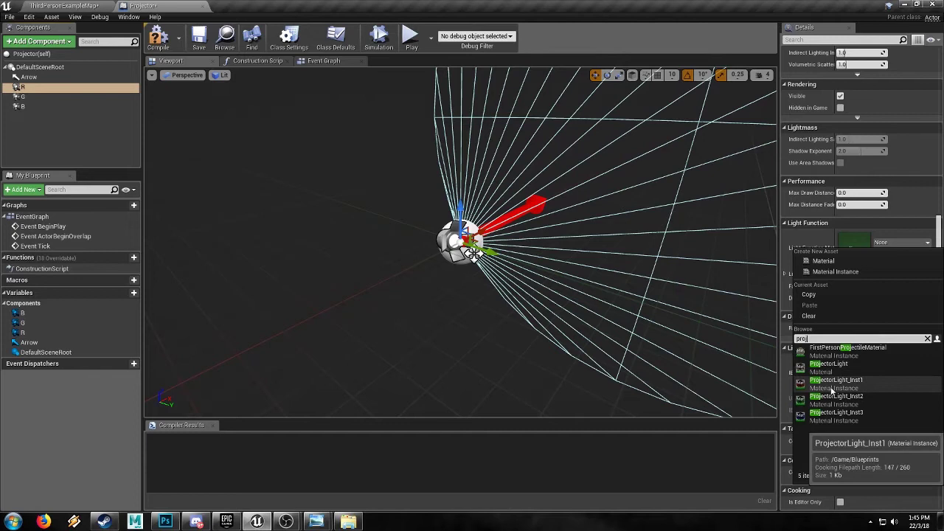
pyautogui.click(834, 385)
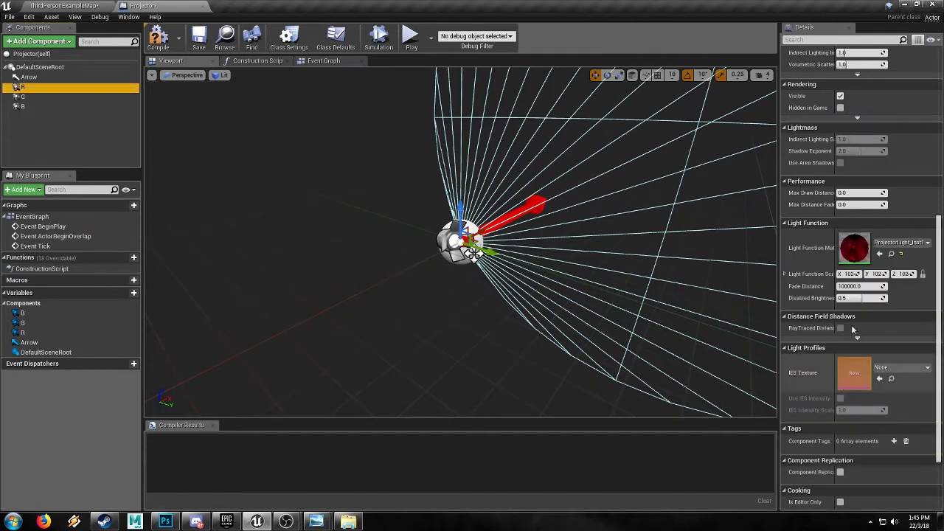
# - Assign ProjectorLight_Inst2 as the light function material of the G spot light
pyautogui.click(23, 97)
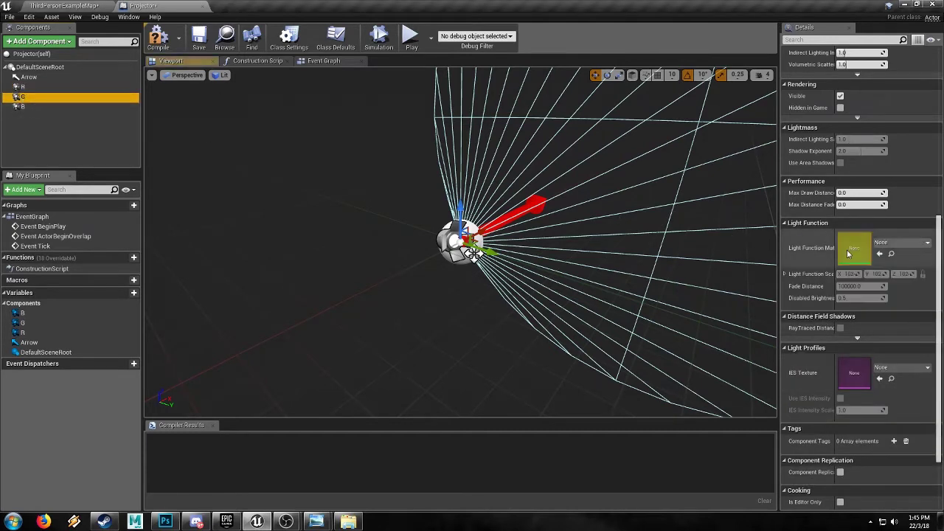
pyautogui.click(902, 243)
pyautogui.write('pro')
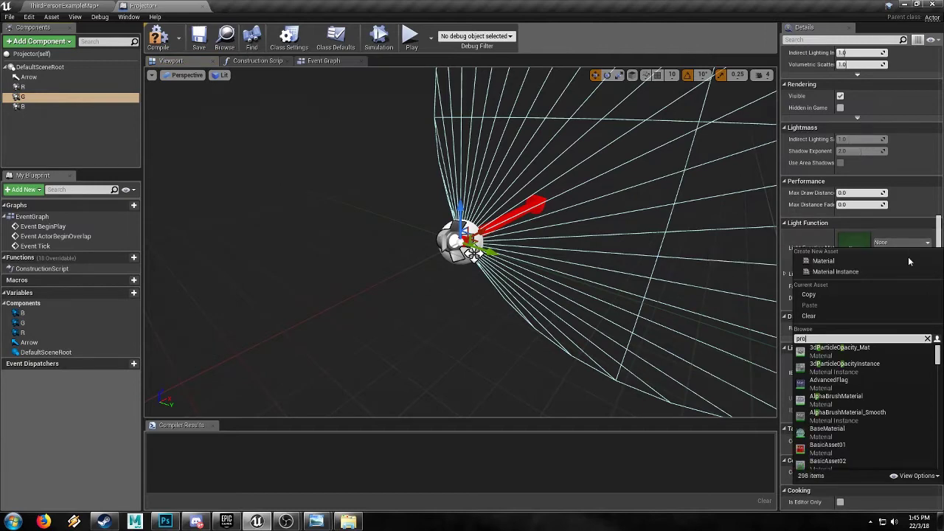
pyautogui.write('je')
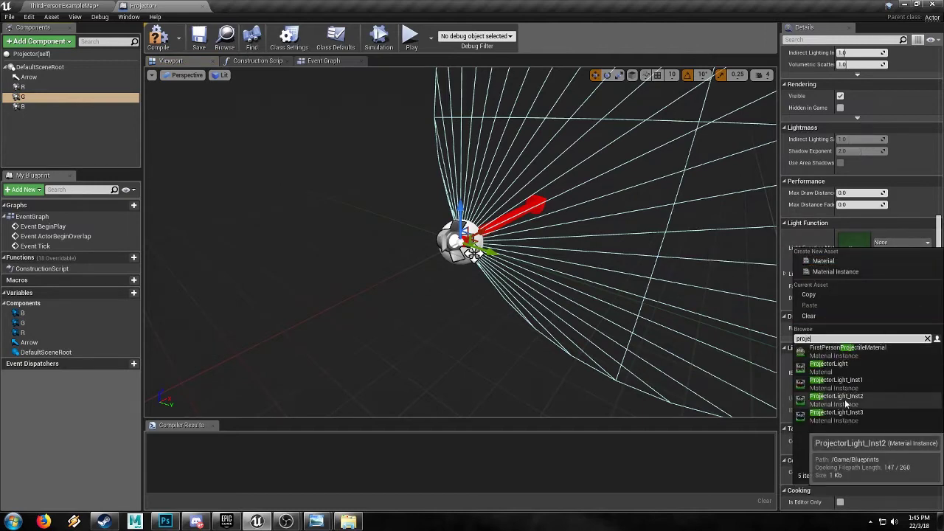
pyautogui.click(841, 400)
# - Assign ProjectorLight_Inst3 as the B spot light's light function material and compile the Projector blueprint
pyautogui.click(24, 106)
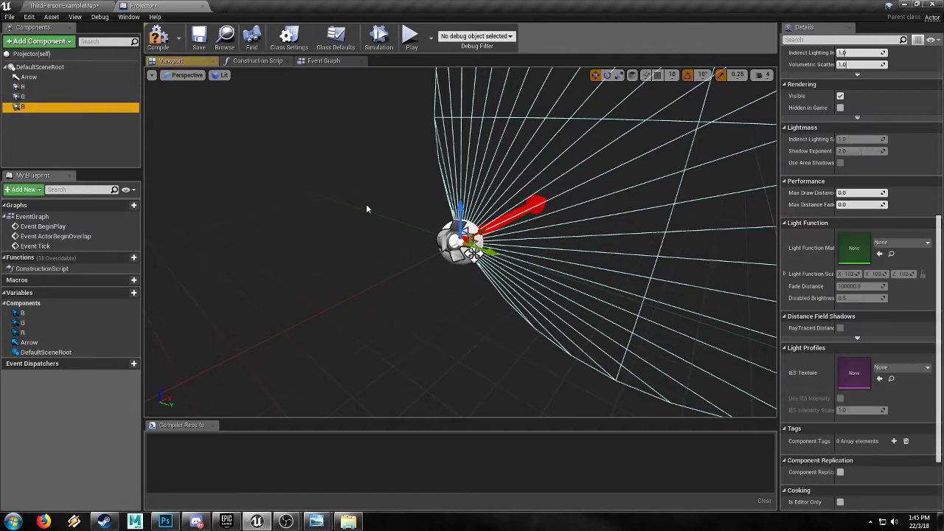
pyautogui.click(899, 247)
pyautogui.write('projec')
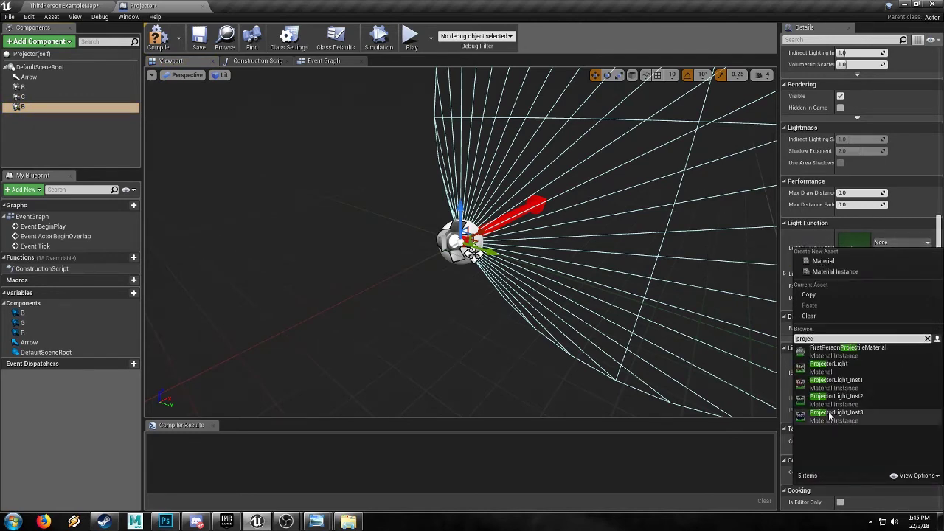
pyautogui.click(830, 413)
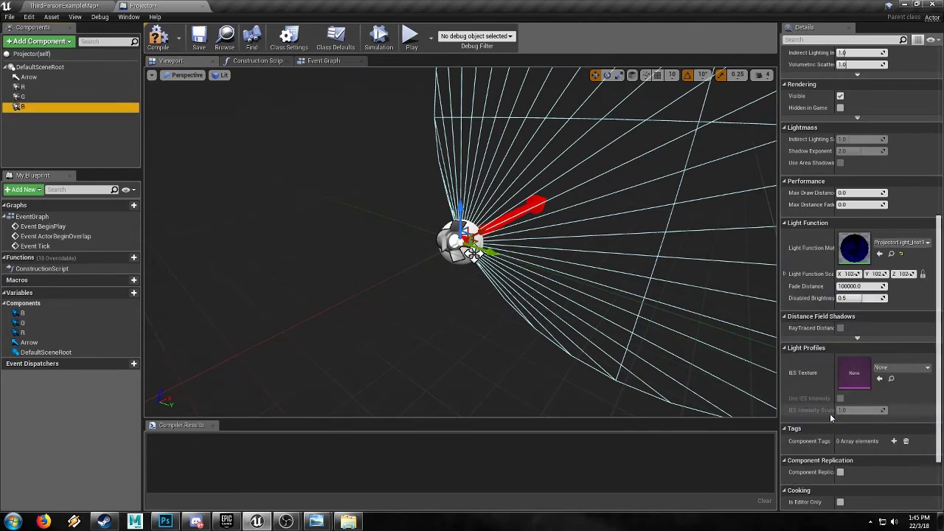
pyautogui.moveTo(369, 268); pyautogui.dragTo(357, 262)
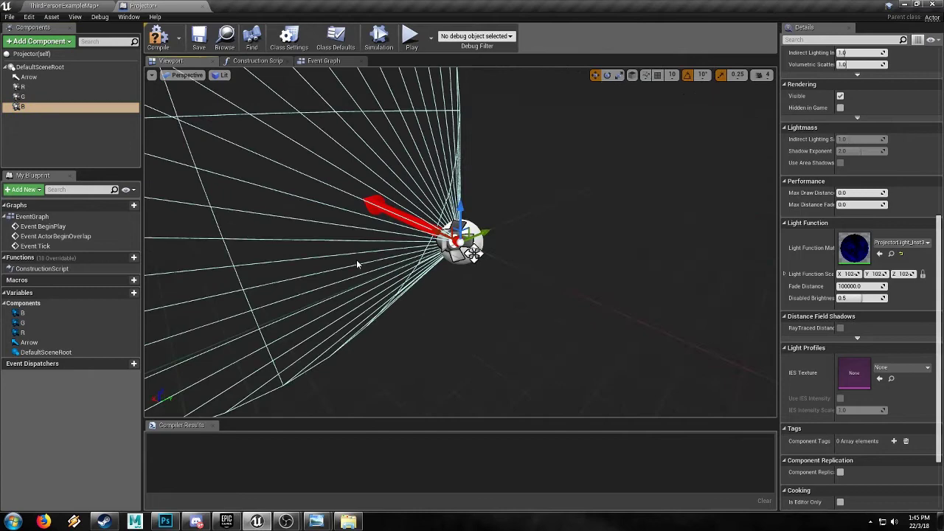
pyautogui.click(158, 37)
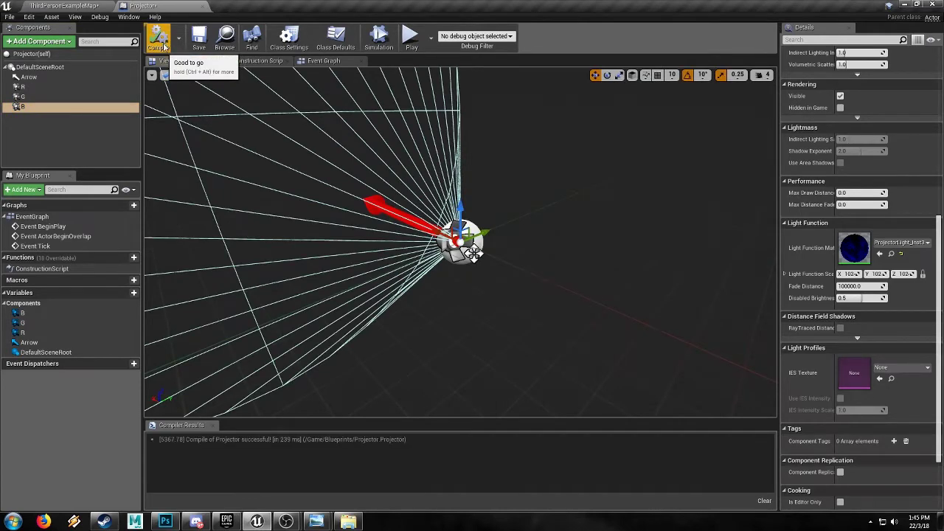
# - Place the Projector blueprint in the ThirdPersonExampleMap level and rotate it to -90° about Z to face the wall
pyautogui.click(65, 5)
pyautogui.moveTo(327, 450); pyautogui.dragTo(365, 185)
pyautogui.press('e')
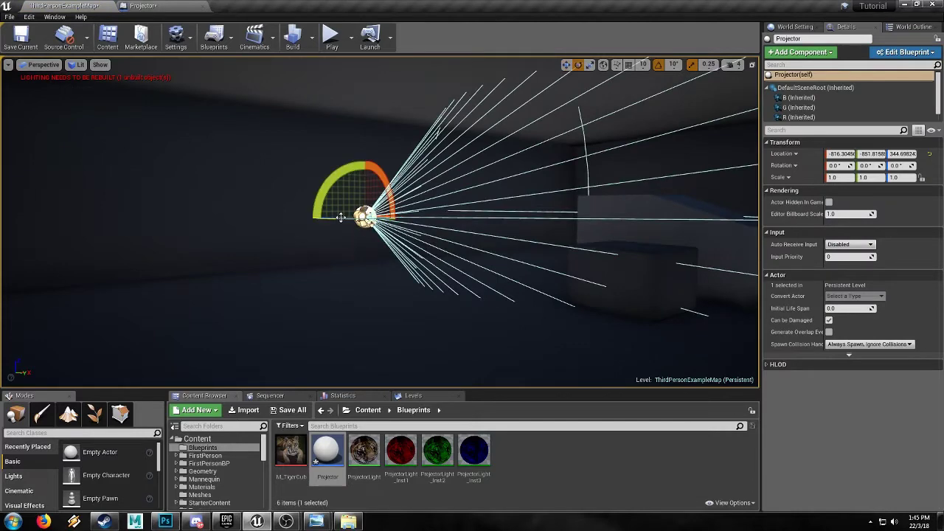
pyautogui.moveTo(340, 219); pyautogui.dragTo(428, 218)
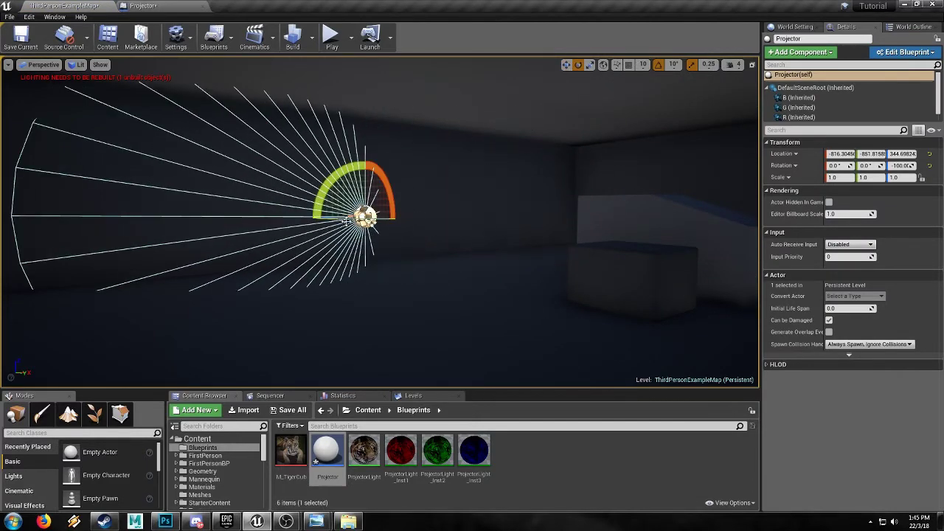
pyautogui.moveTo(328, 265); pyautogui.dragTo(321, 269, button='right')
pyautogui.moveTo(434, 243)
pyautogui.mouseDown()
pyautogui.moveTo(468, 237)
pyautogui.moveTo(387, 207)
pyautogui.moveTo(450, 235)
pyautogui.mouseUp()
pyautogui.press('w')
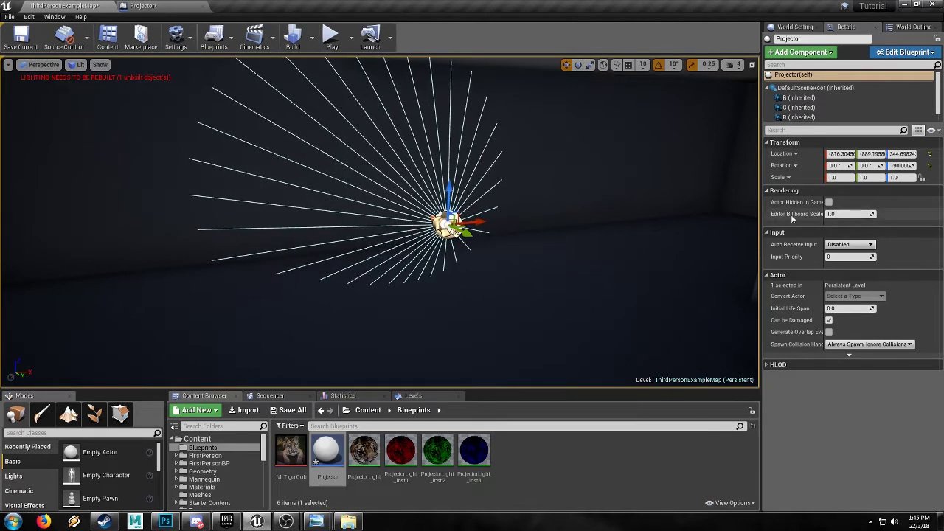
# - Set the intensity of the R, G and B spot lights together to 20000 and compile the blueprint
pyautogui.click(142, 6)
pyautogui.scroll(8, 827, 227)
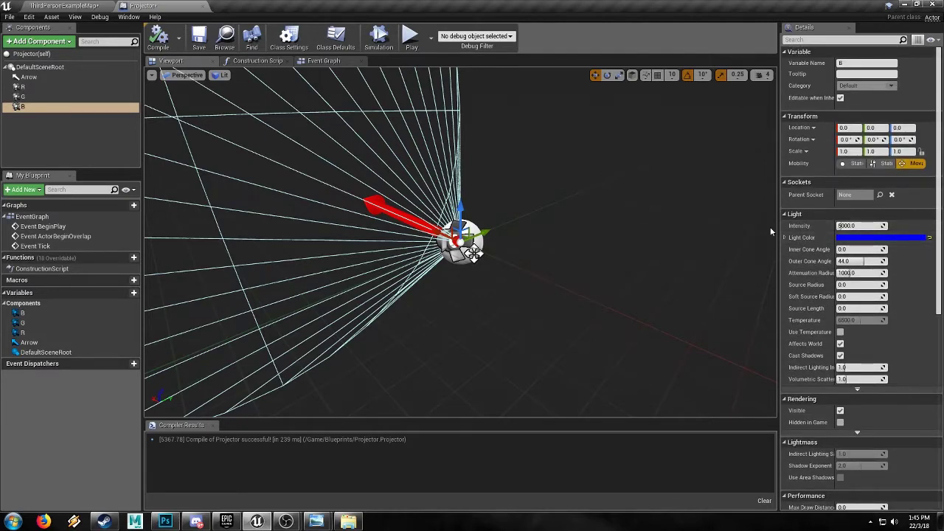
pyautogui.click(47, 87)
pyautogui.keyDown('shift'); pyautogui.click(44, 107); pyautogui.keyUp('shift')
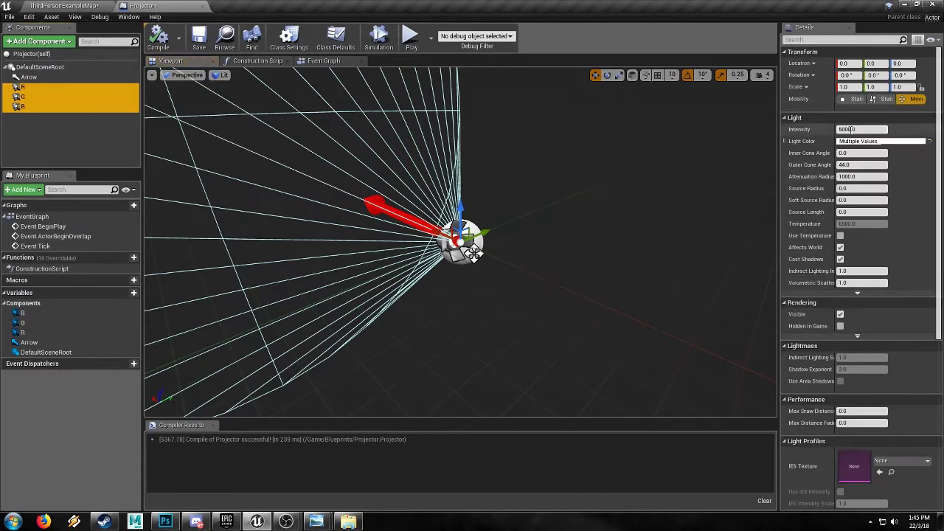
pyautogui.click(846, 131)
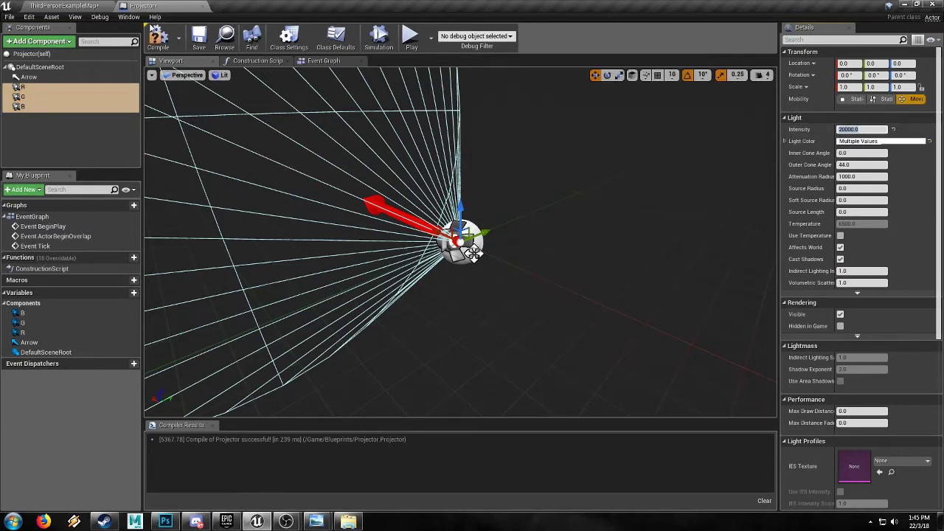
# - Move the Projector actor in the level closer to the wall it faces, to a Y location of about -1214
pyautogui.click(68, 5)
pyautogui.moveTo(431, 279); pyautogui.dragTo(516, 279, button='right')
pyautogui.moveTo(404, 262); pyautogui.dragTo(259, 259)
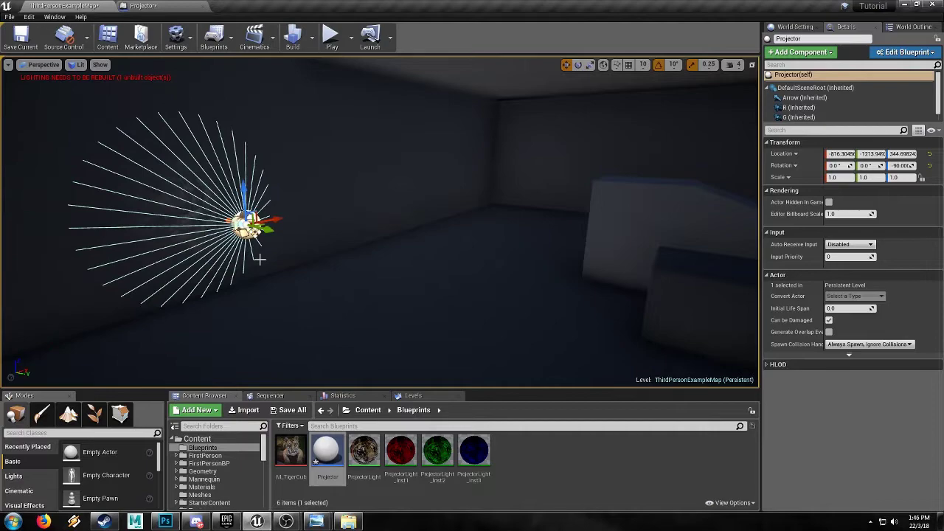
pyautogui.moveTo(246, 244); pyautogui.dragTo(320, 248, button='right')
pyautogui.press('e')
pyautogui.press('w')
pyautogui.moveTo(315, 179); pyautogui.dragTo(289, 150, button='right')
pyautogui.press('s')
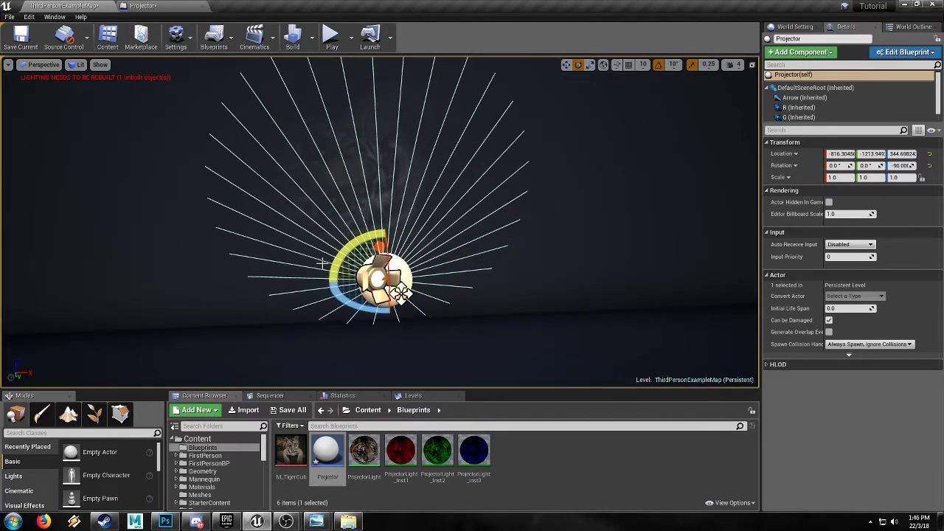
# - Rotate the R, G and B spot lights together about their X axis, compile the blueprint and check the projection in the level
pyautogui.click(140, 5)
pyautogui.click(23, 87)
pyautogui.keyDown('shift'); pyautogui.click(24, 106); pyautogui.keyUp('shift')
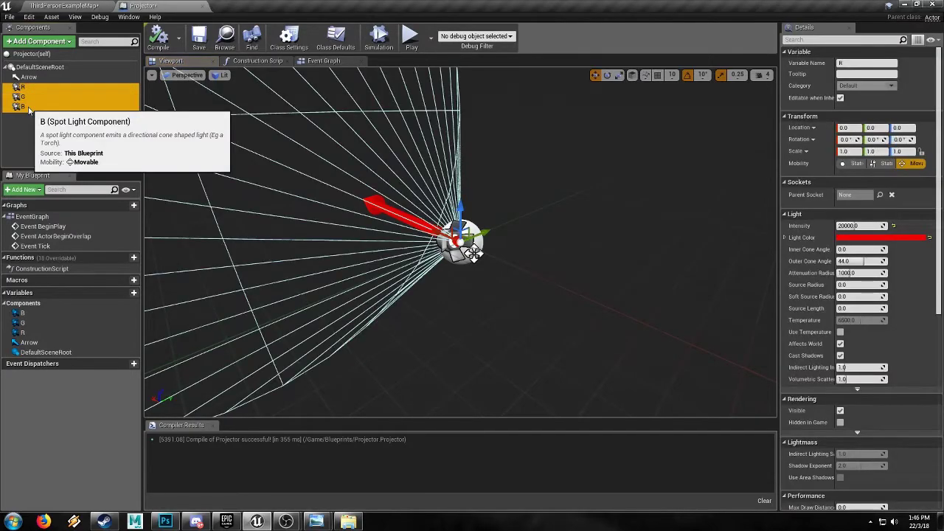
pyautogui.moveTo(601, 157); pyautogui.dragTo(450, 151, button='right')
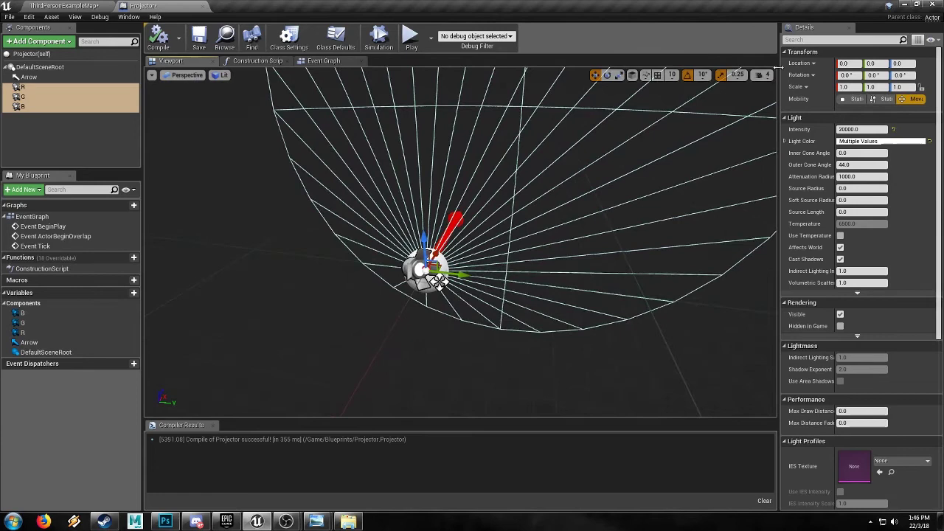
pyautogui.press('e')
pyautogui.moveTo(439, 280); pyautogui.dragTo(439, 281)
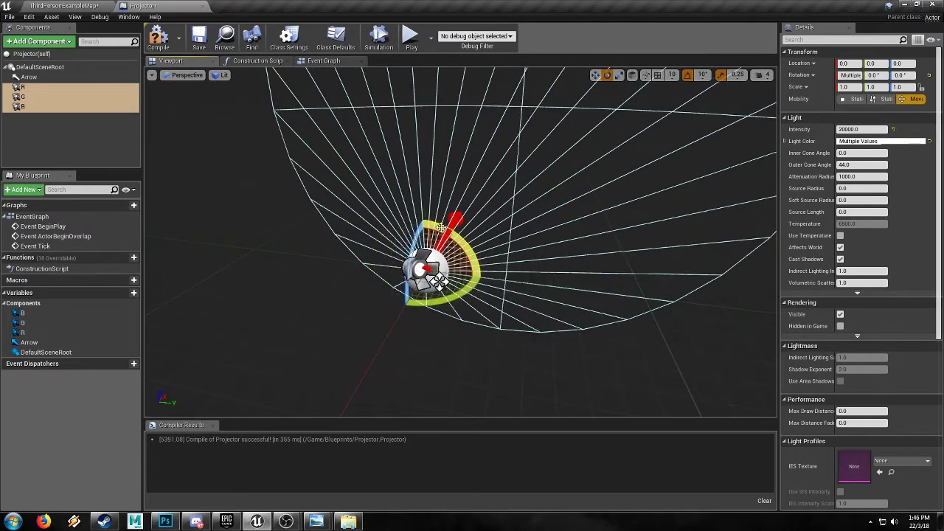
pyautogui.click(158, 39)
pyautogui.click(64, 5)
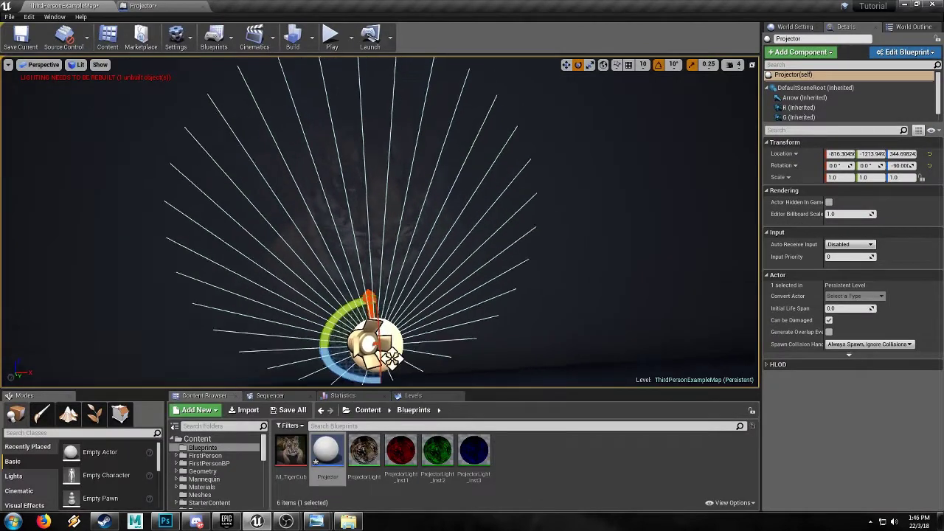
pyautogui.press('w')
pyautogui.moveTo(380, 221); pyautogui.dragTo(380, 221, button='right')
# - Set the attenuation radius of the three spot lights to 25000, compile the blueprint and check the projection in the level
pyautogui.click(161, 6)
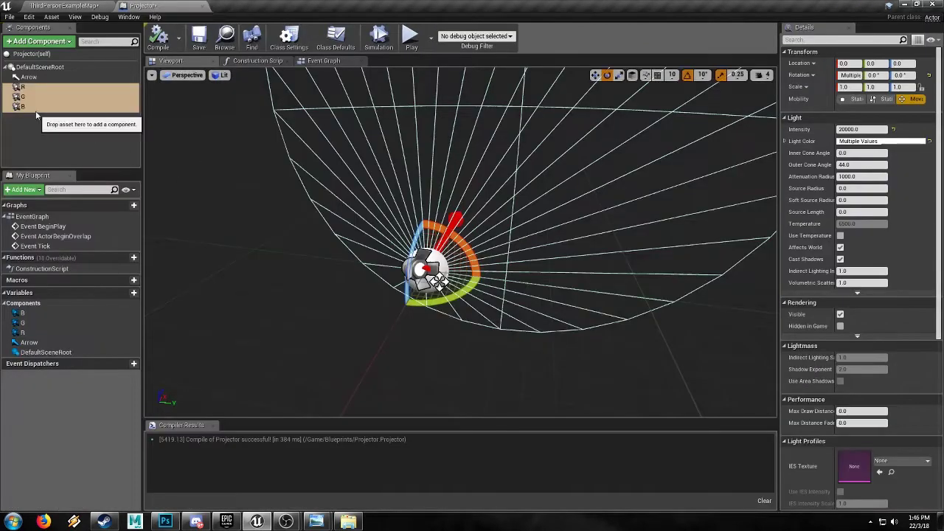
pyautogui.click(848, 176)
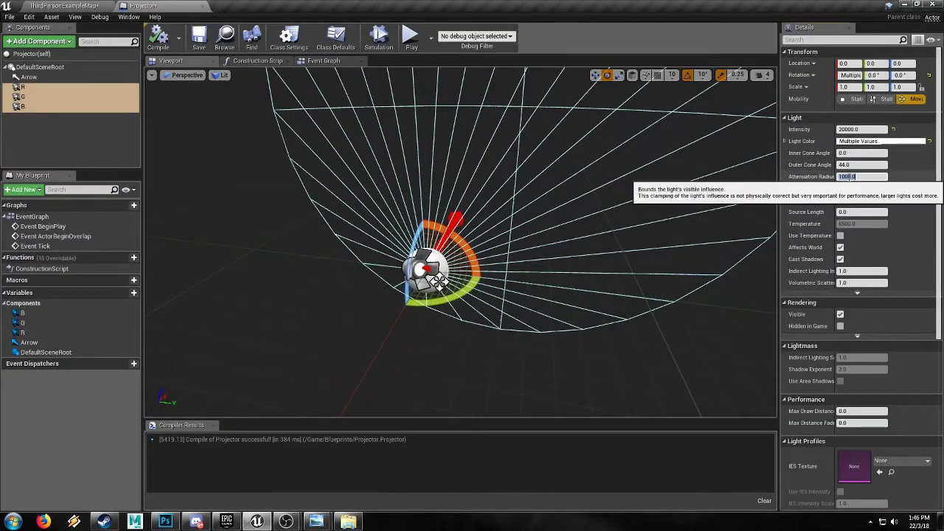
pyautogui.write('25000')
pyautogui.press('Return')
pyautogui.click(65, 6)
pyautogui.click(142, 5)
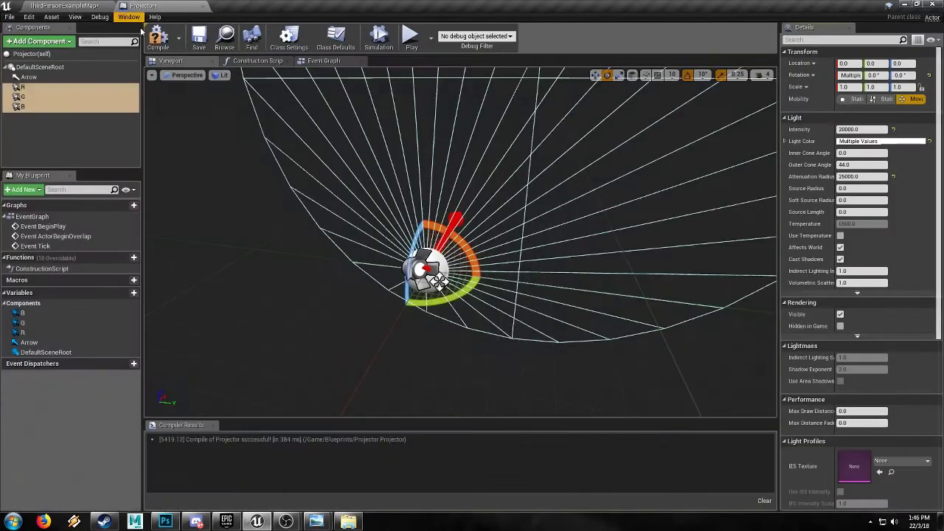
pyautogui.click(65, 5)
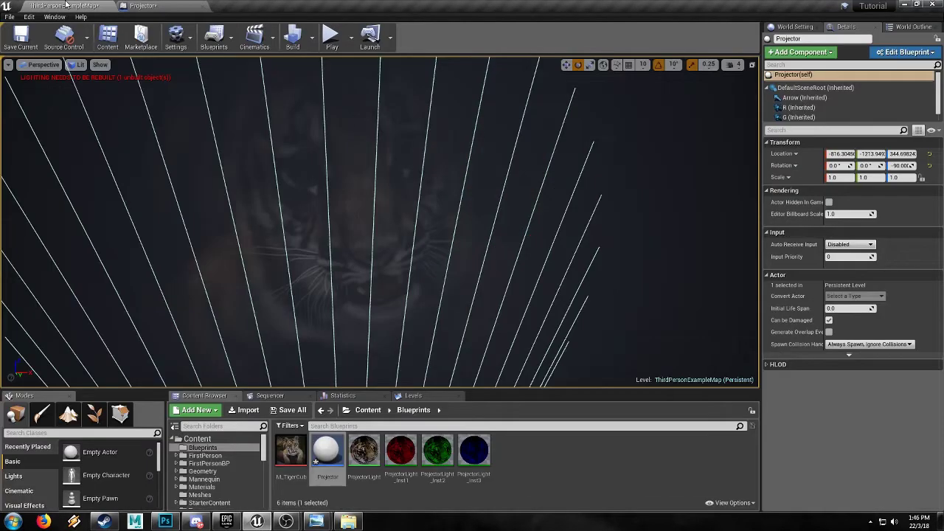
# - Set the intensity of the three spot lights to 200000, compile the blueprint and examine the projected tiger image on the wall
pyautogui.click(148, 5)
pyautogui.click(861, 130)
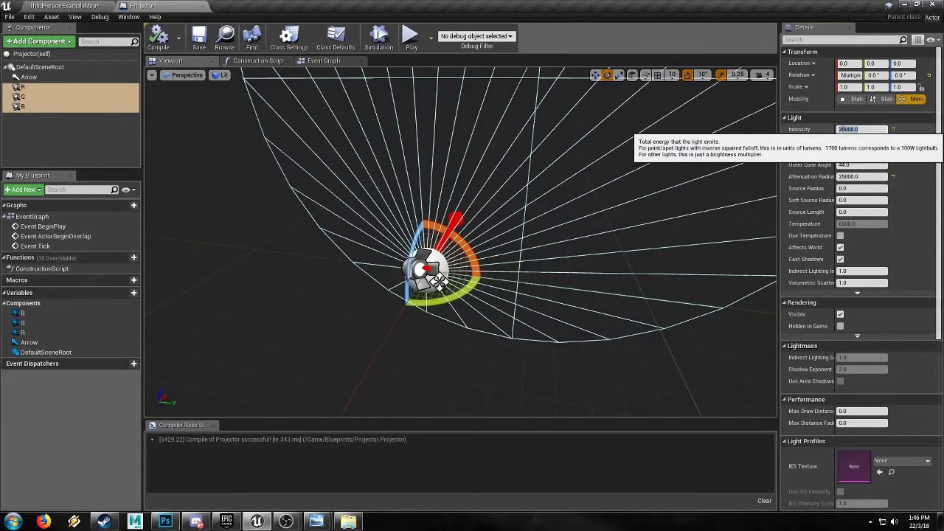
pyautogui.write('200000')
pyautogui.press('Return')
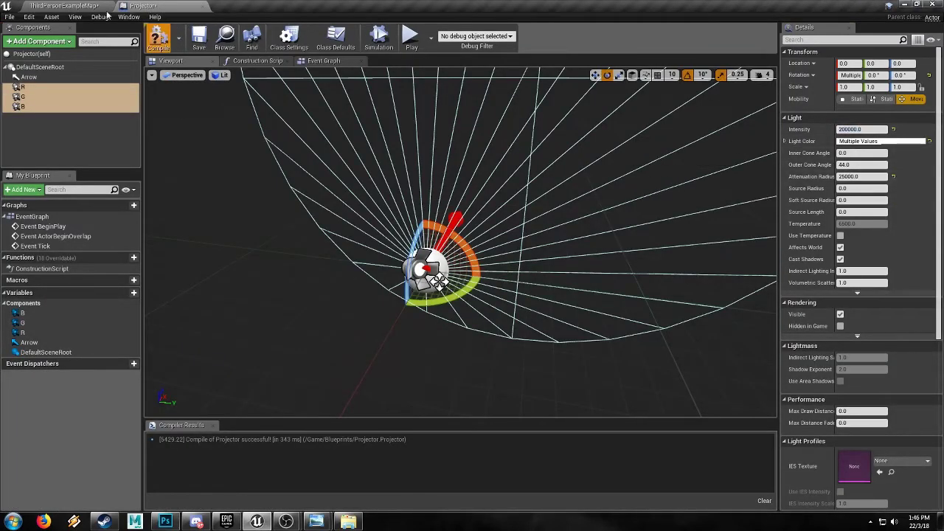
pyautogui.click(66, 5)
pyautogui.press('f')
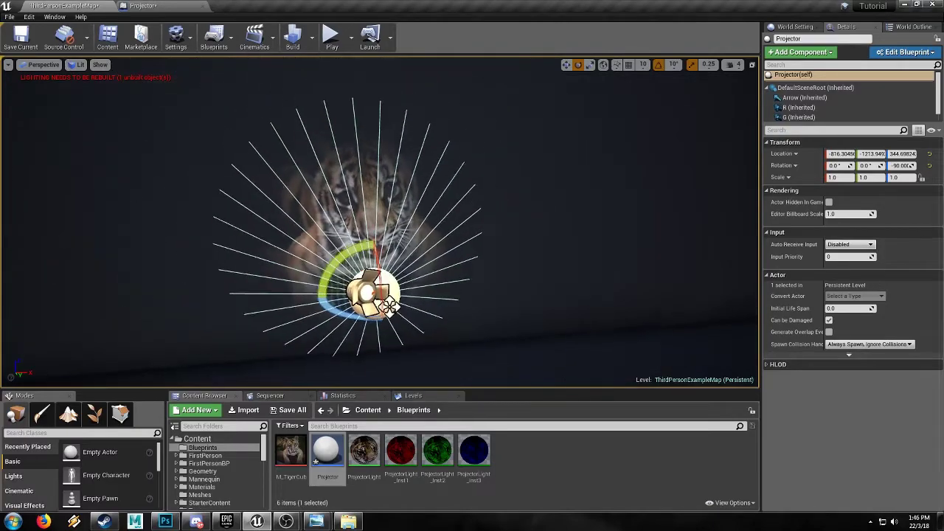
pyautogui.press('w')
pyautogui.press('s')
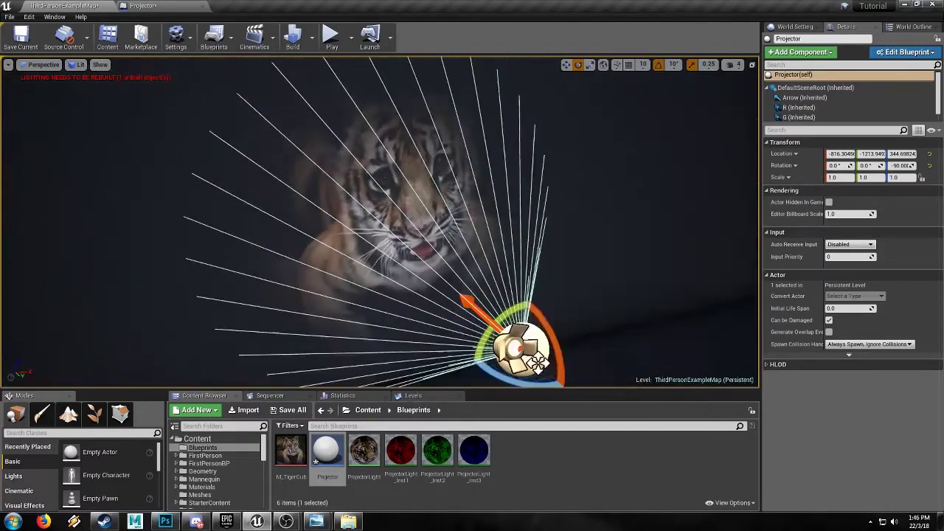
pyautogui.press('d')
pyautogui.click(151, 6)
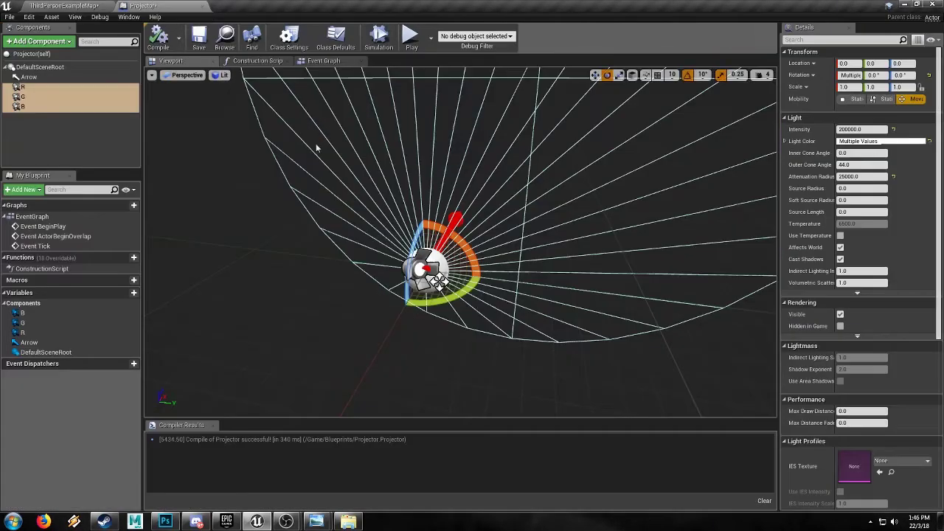
# - Create a float variable named Intensity in the Projector's Construction Script and compile the blueprint
pyautogui.click(74, 129)
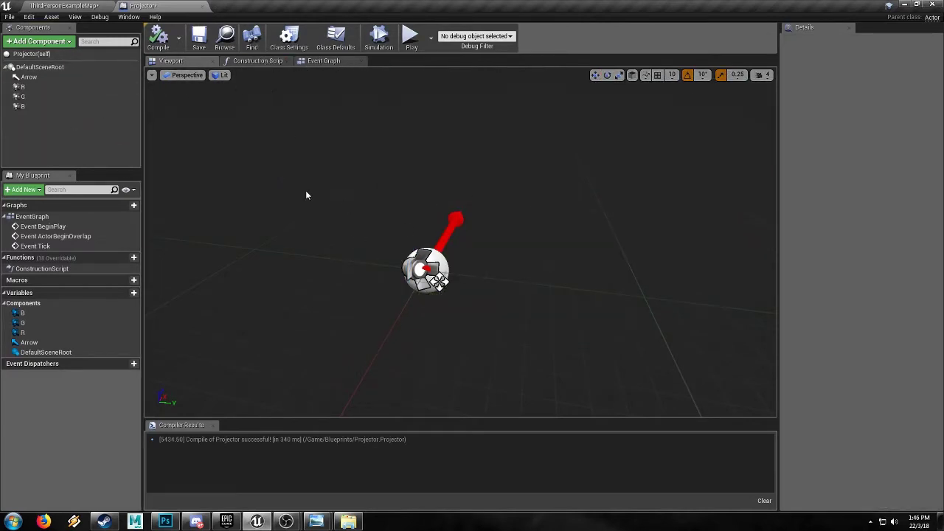
pyautogui.click(254, 61)
pyautogui.moveTo(372, 130); pyautogui.dragTo(276, 142, button='right')
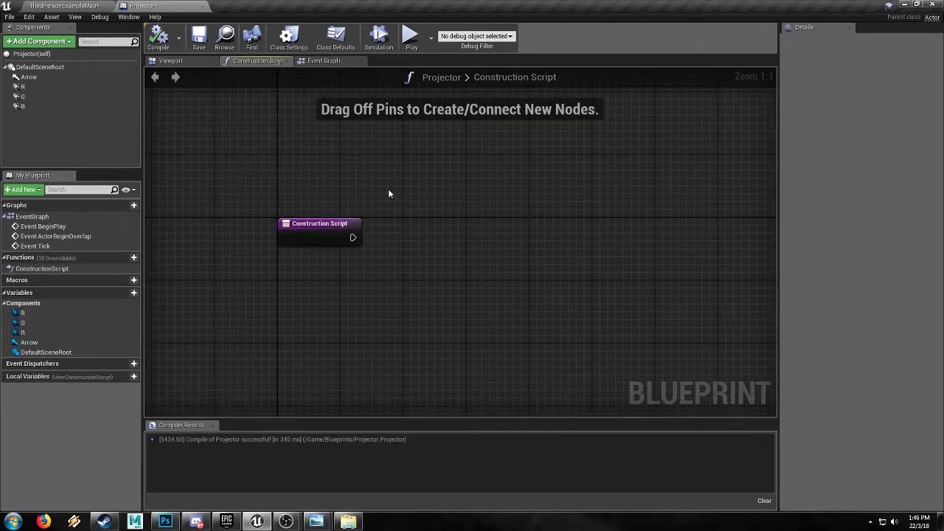
pyautogui.click(127, 294)
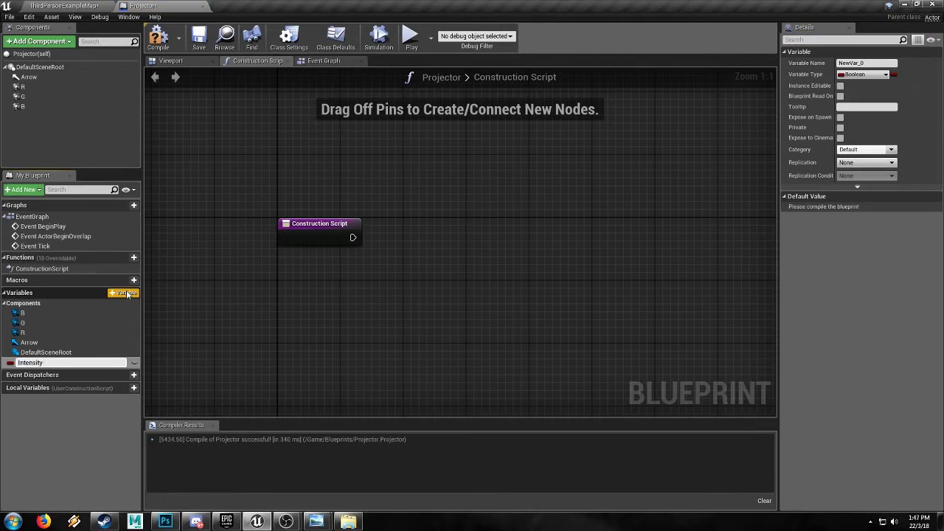
pyautogui.press('Return')
pyautogui.click(863, 75)
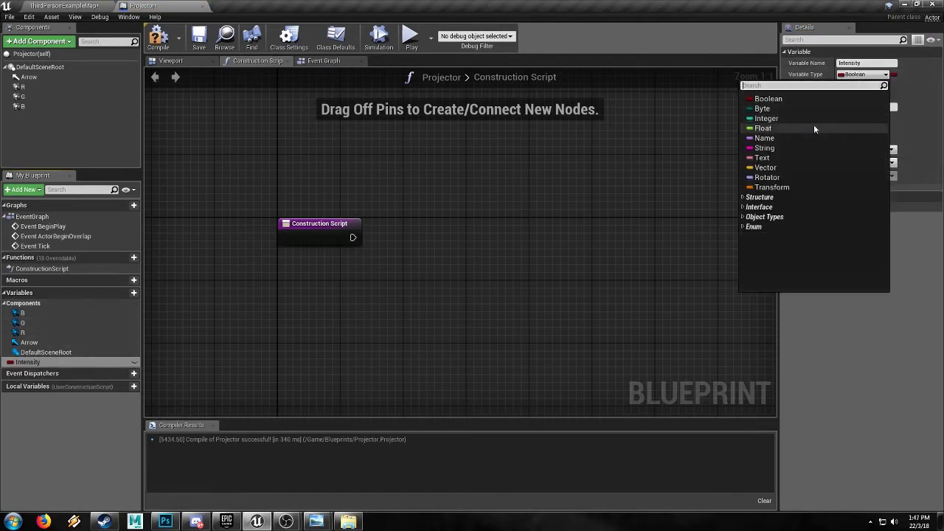
pyautogui.click(814, 126)
pyautogui.click(151, 50)
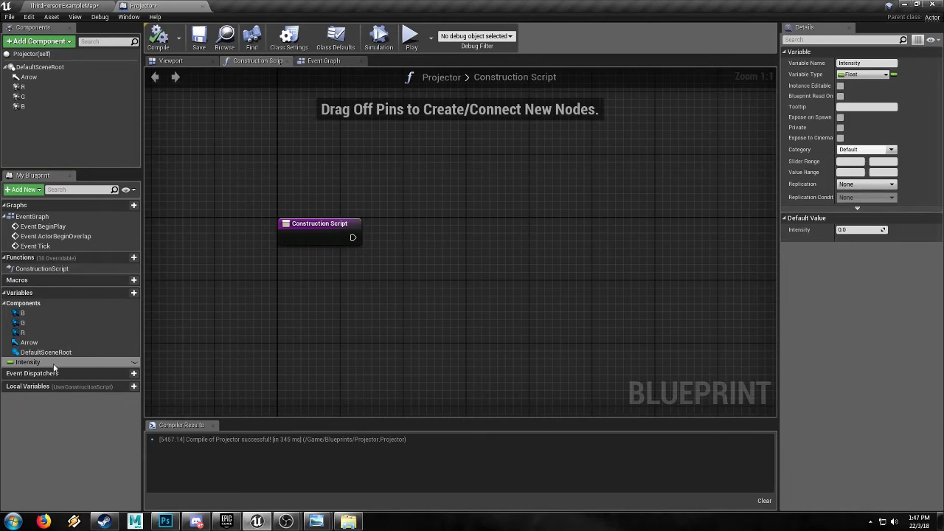
# - Duplicate the Intensity variable to create two more float variables named Inner Cone and Outer Cone
pyautogui.click(41, 353)
pyautogui.click(94, 362)
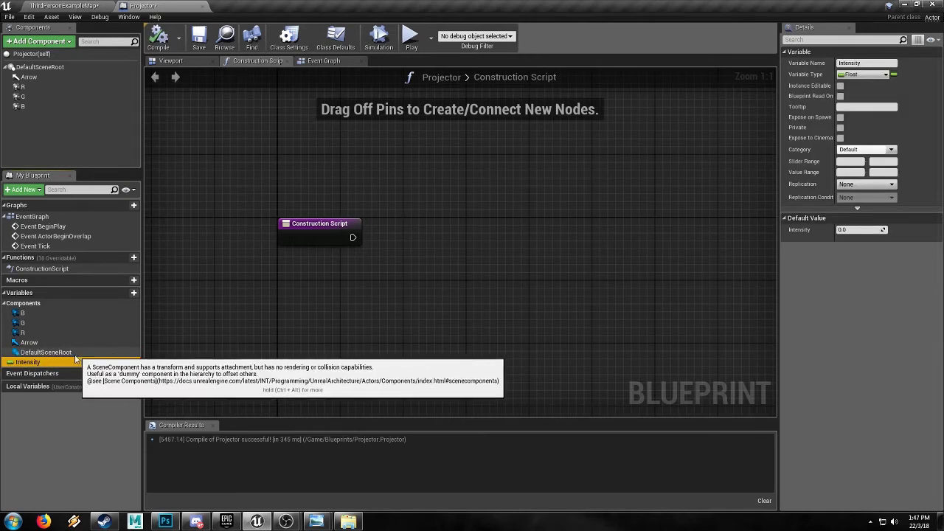
pyautogui.hotkey('ctrl', 'w')
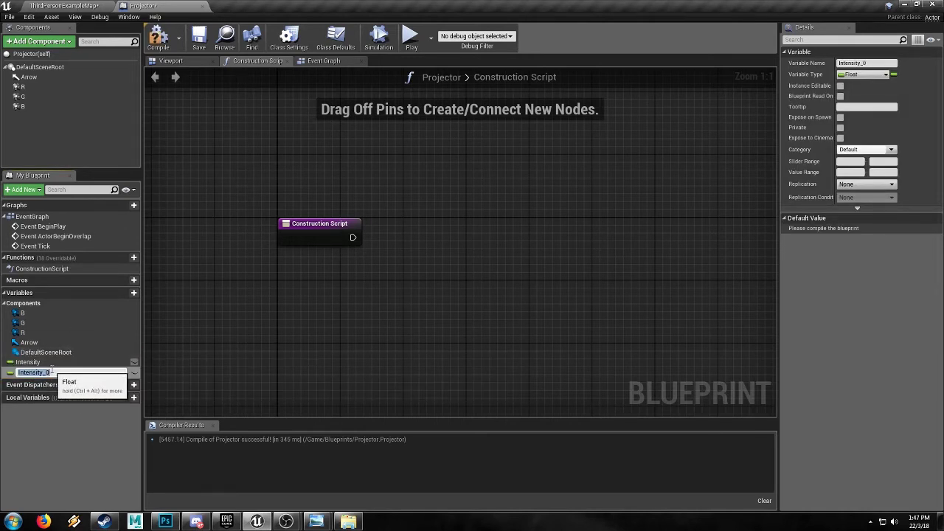
pyautogui.write('Inner Con')
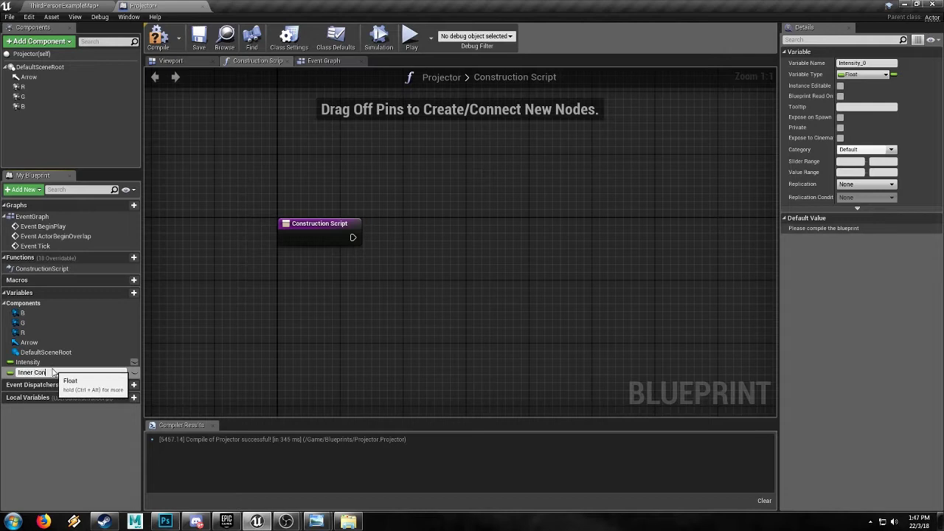
pyautogui.write('e')
pyautogui.press('Return')
pyautogui.hotkey('ctrl', 'w')
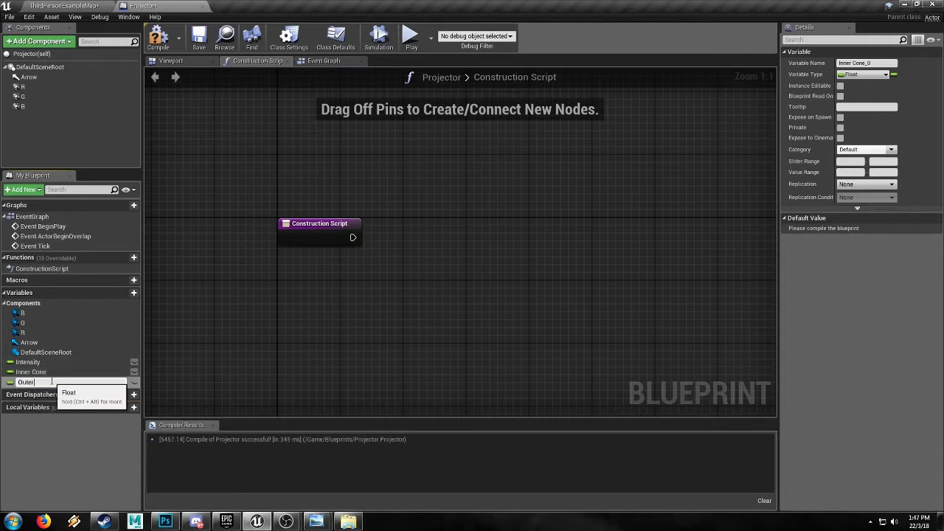
pyautogui.press('Return')
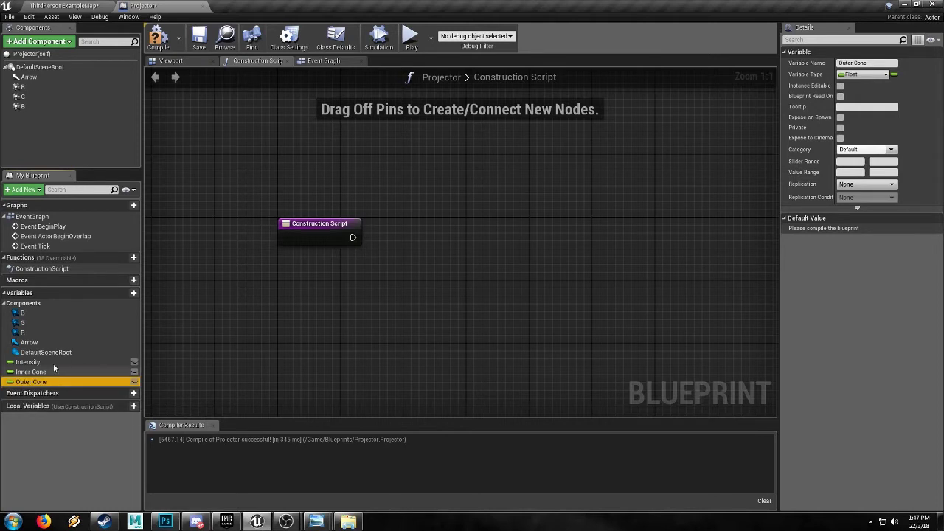
# - Duplicate the float variable twice more and name the copies Attenuation and Chroma
pyautogui.hotkey('ctrl', 'w')
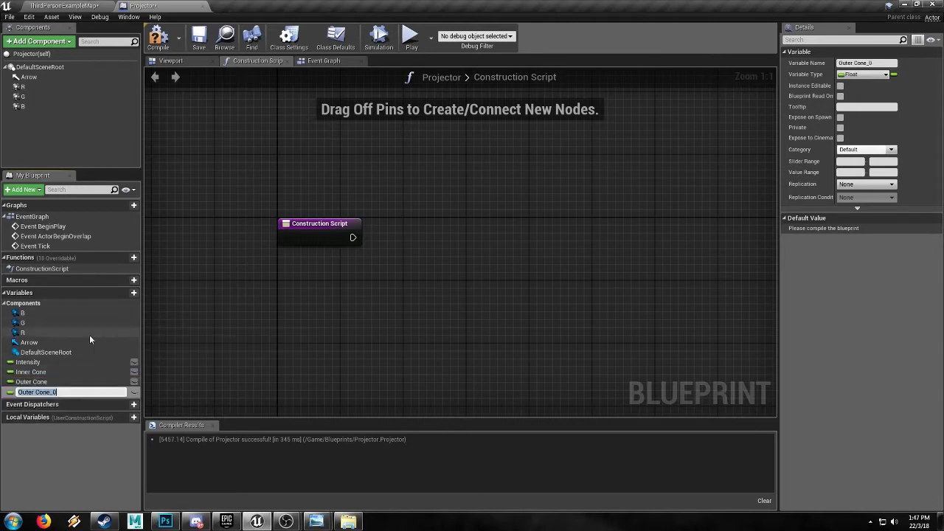
pyautogui.write('Attenuat')
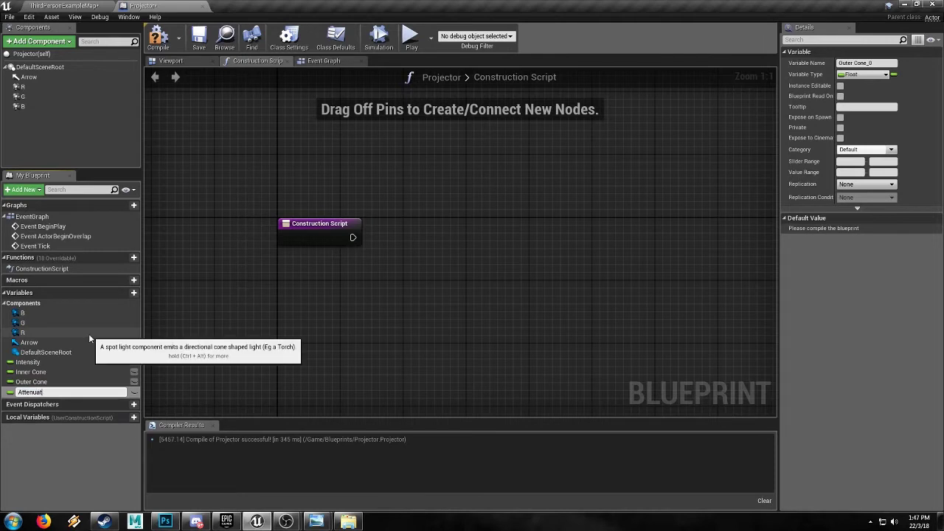
pyautogui.write('ion')
pyautogui.press('Return')
pyautogui.hotkey('ctrl', 'w')
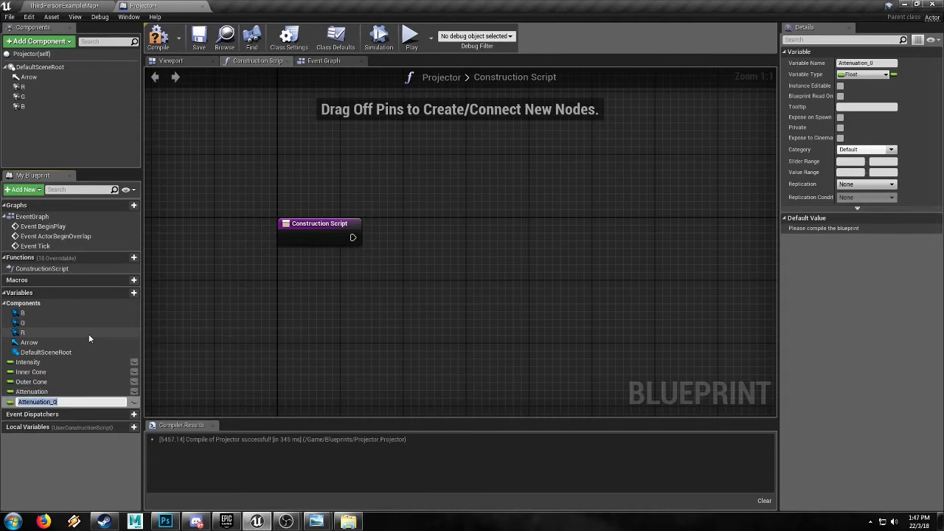
pyautogui.write('Chroma')
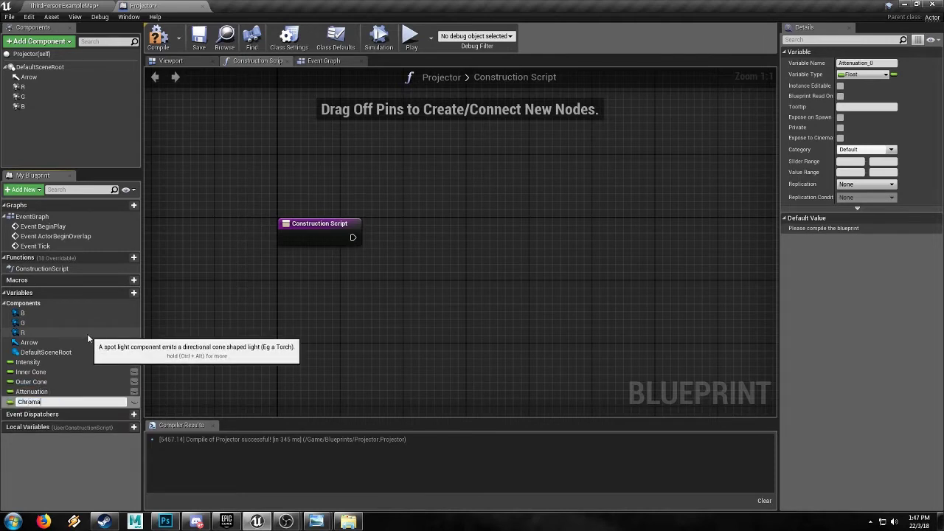
pyautogui.press('Return')
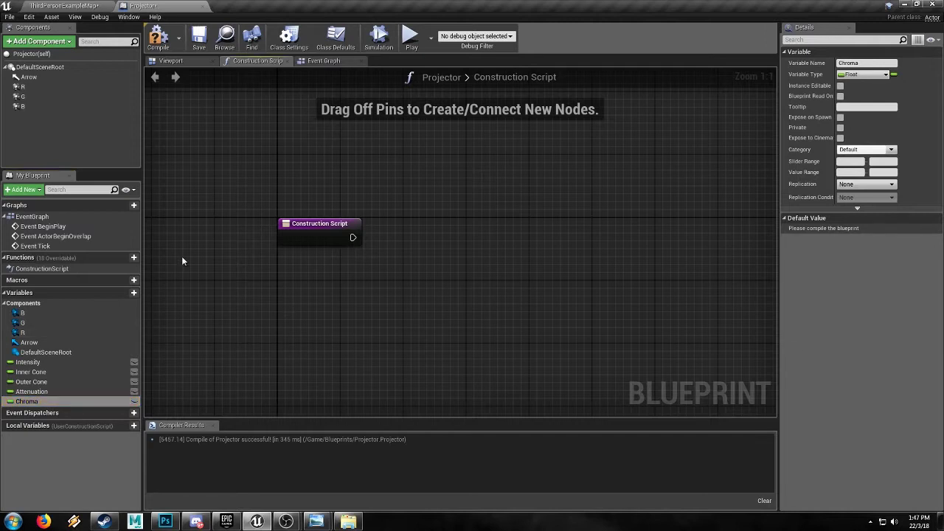
# - Add a Set Intensity node for the B light after the Construction Script node and position it level with that node
pyautogui.moveTo(341, 300); pyautogui.dragTo(305, 307, button='right')
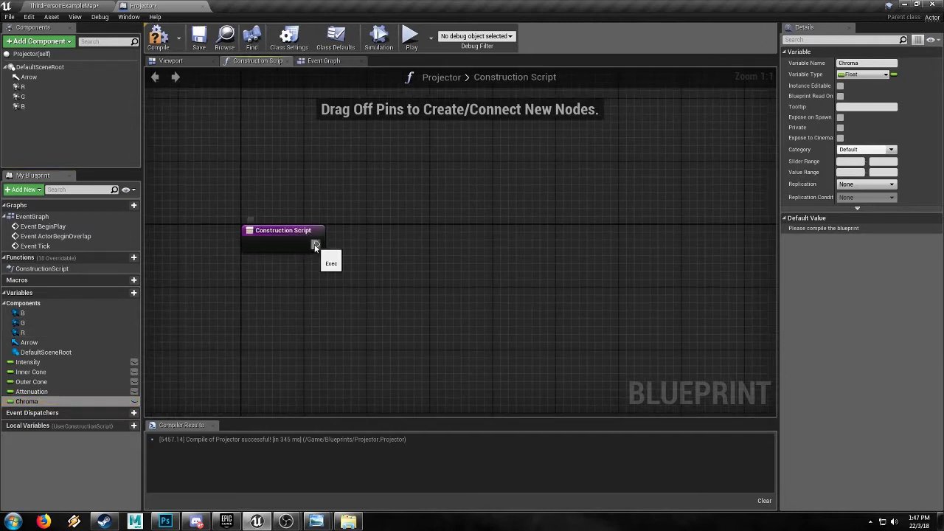
pyautogui.moveTo(392, 248); pyautogui.dragTo(391, 247)
pyautogui.write('set i')
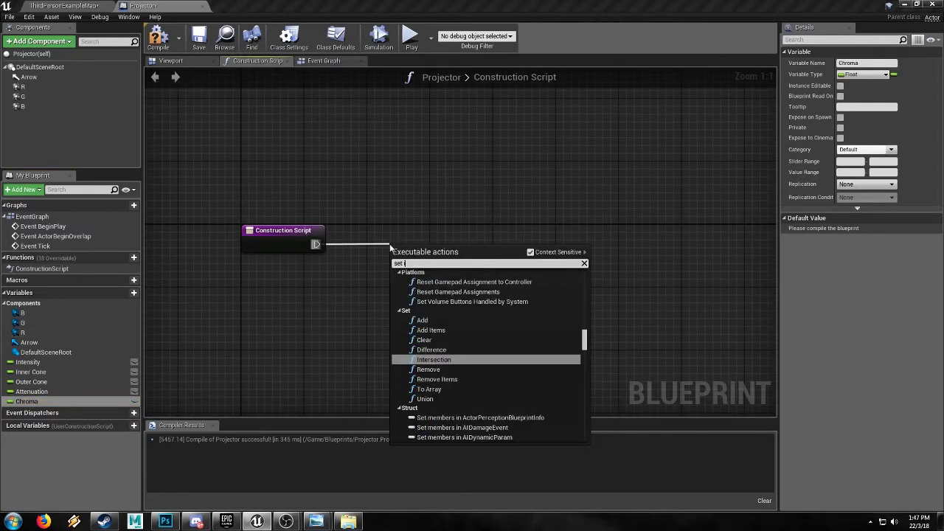
pyautogui.write('ntens')
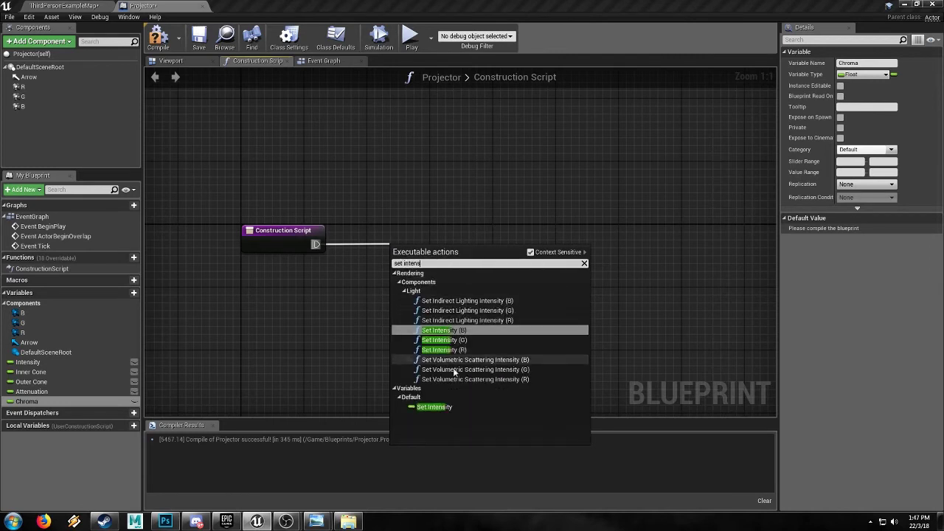
pyautogui.click(454, 330)
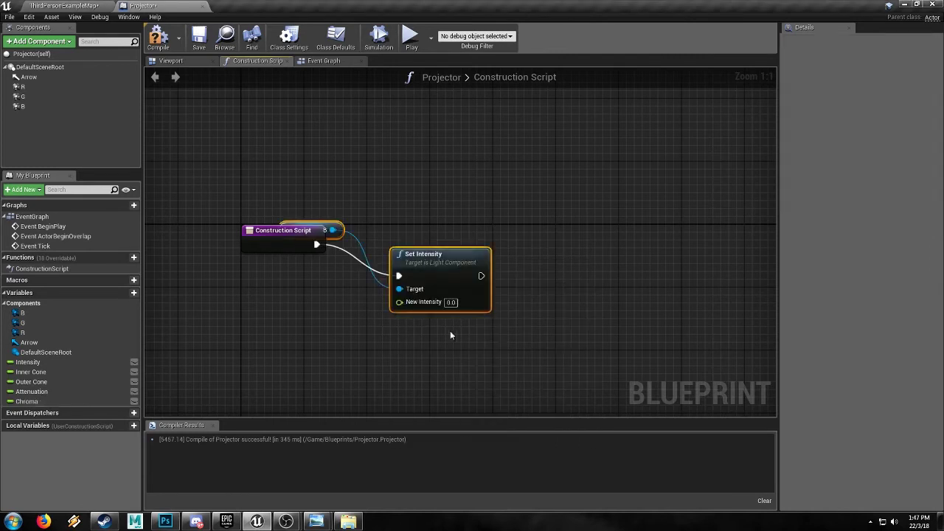
pyautogui.moveTo(438, 254); pyautogui.dragTo(454, 214)
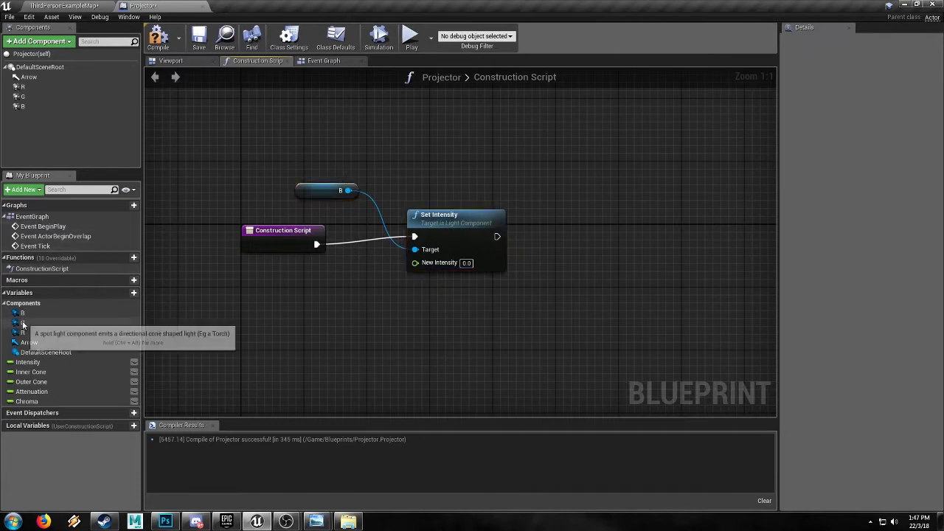
# - Connect references to the G and R lights to Set Intensity's Target and the Intensity variable to its New Intensity
pyautogui.moveTo(22, 323); pyautogui.dragTo(258, 139)
pyautogui.click(272, 151)
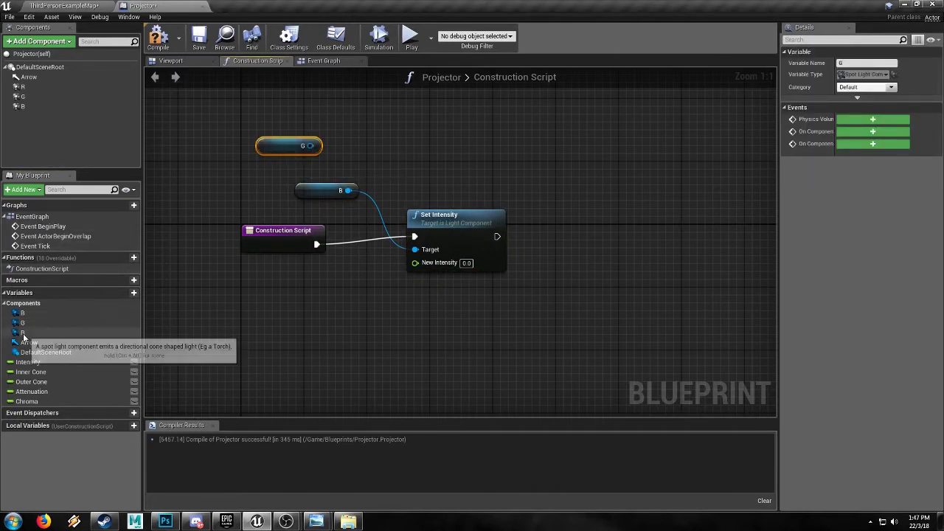
pyautogui.moveTo(22, 333); pyautogui.dragTo(423, 249)
pyautogui.click(374, 136)
pyautogui.click(399, 166)
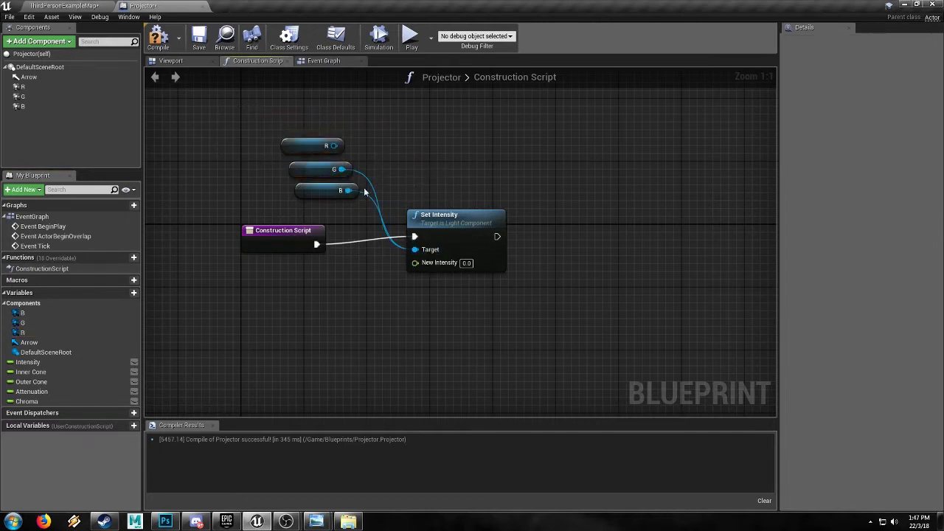
pyautogui.moveTo(334, 144); pyautogui.dragTo(417, 251)
pyautogui.moveTo(27, 362); pyautogui.dragTo(416, 263)
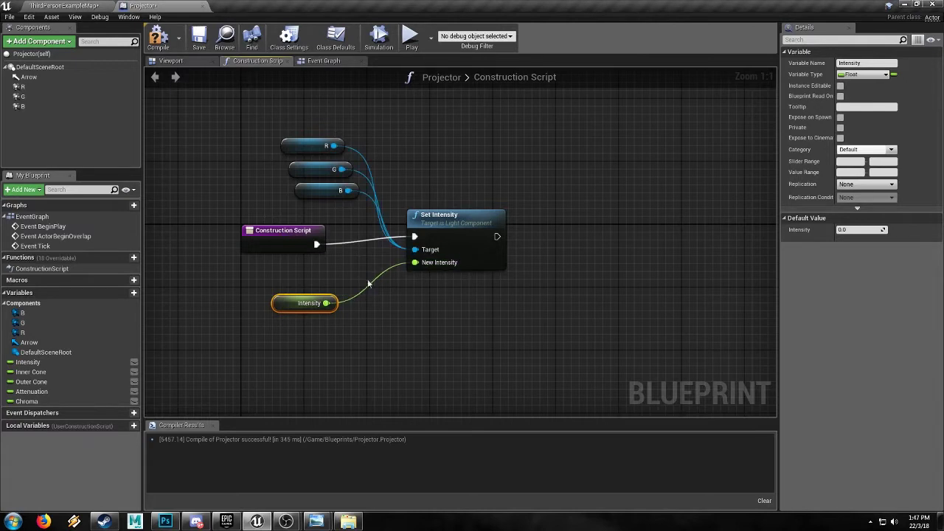
pyautogui.moveTo(284, 305); pyautogui.dragTo(318, 297)
# - Add a Set Outer Cone Angle node after Set Intensity, replacing its extra B reference with connections from the existing R, G and B references
pyautogui.moveTo(529, 304); pyautogui.dragTo(452, 292, button='right')
pyautogui.moveTo(406, 235); pyautogui.dragTo(490, 235)
pyautogui.write('set outer')
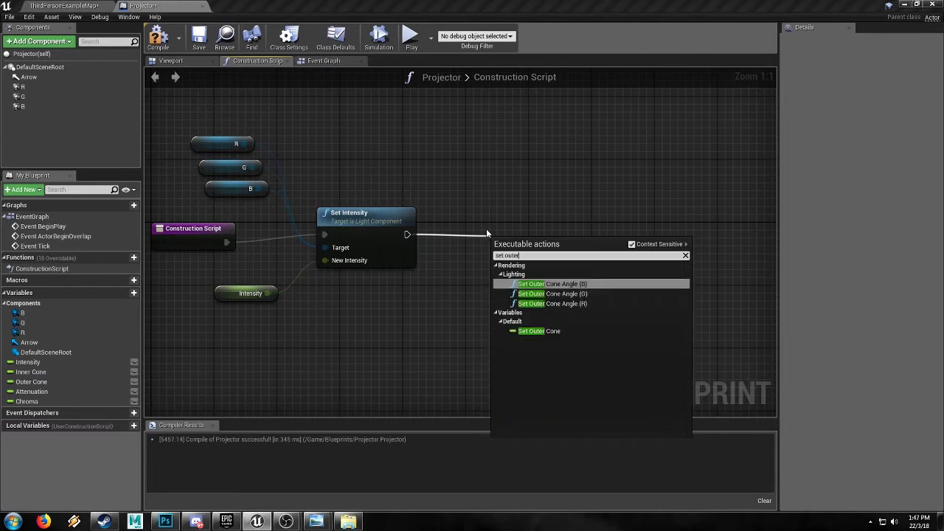
pyautogui.click(553, 284)
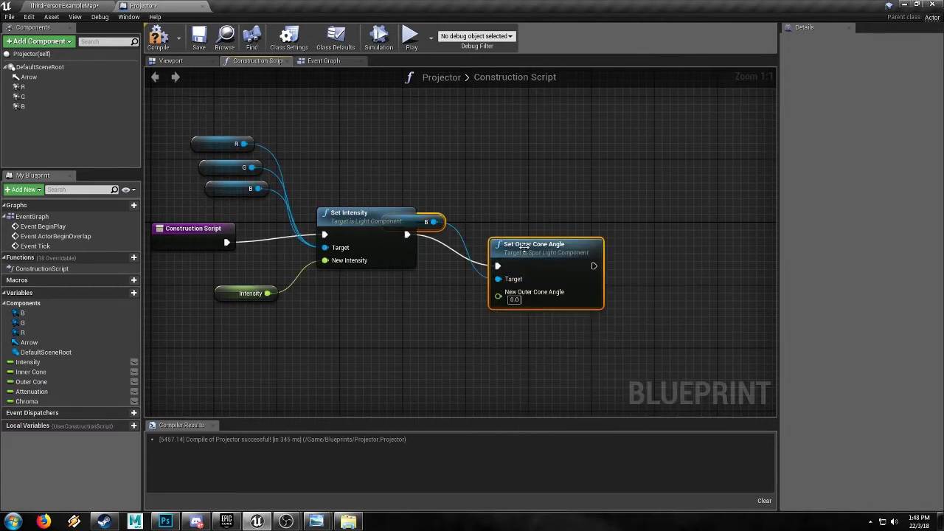
pyautogui.click(435, 191)
pyautogui.press('Delete')
pyautogui.moveTo(244, 143); pyautogui.dragTo(288, 197)
pyautogui.moveTo(502, 246); pyautogui.dragTo(506, 247)
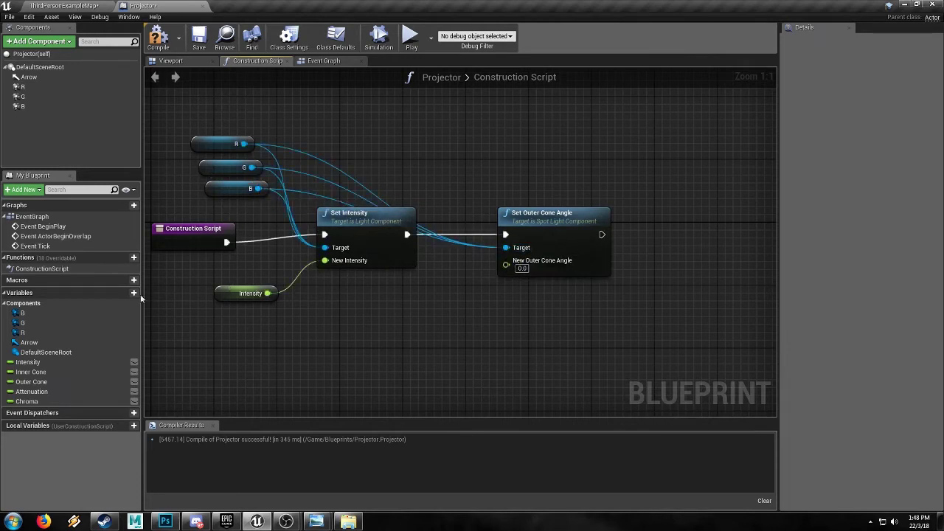
# - Place a getter for the Outer Cone variable and connect it to New Outer Cone Angle
pyautogui.moveTo(59, 381); pyautogui.dragTo(292, 368)
pyautogui.moveTo(396, 313); pyautogui.dragTo(506, 260)
pyautogui.click(417, 320)
# - Add a Set Inner Cone Angle node after Set Outer Cone Angle and connect the R, G and B references to its Target
pyautogui.moveTo(571, 293); pyautogui.dragTo(455, 205, button='right')
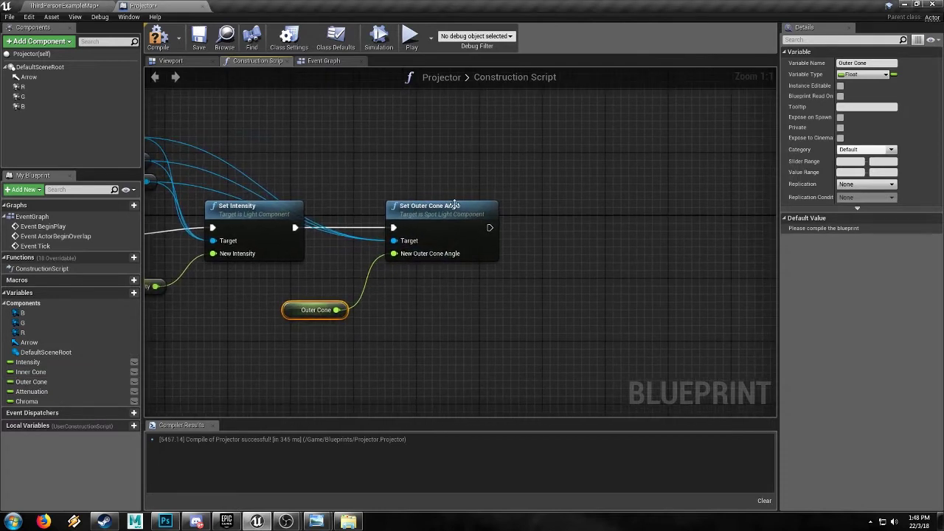
pyautogui.moveTo(488, 227); pyautogui.dragTo(565, 215)
pyautogui.write('inne')
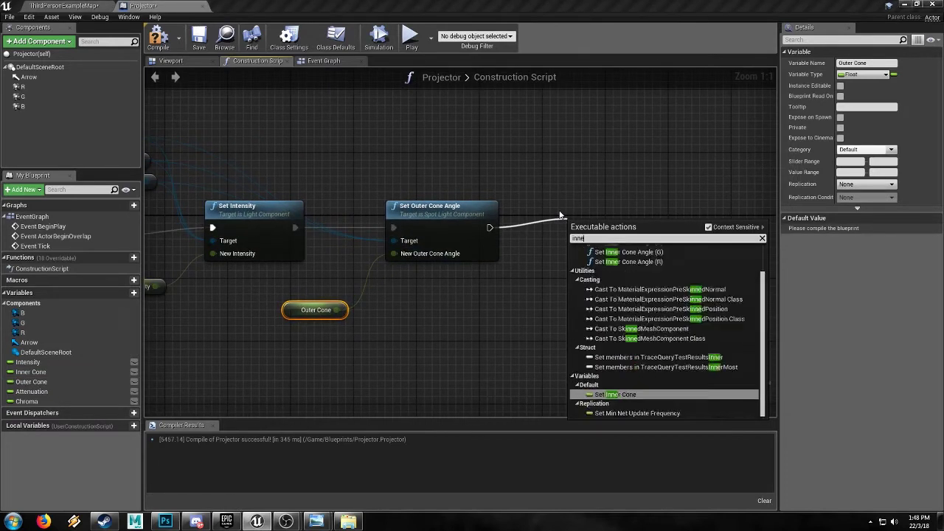
pyautogui.write('r cone')
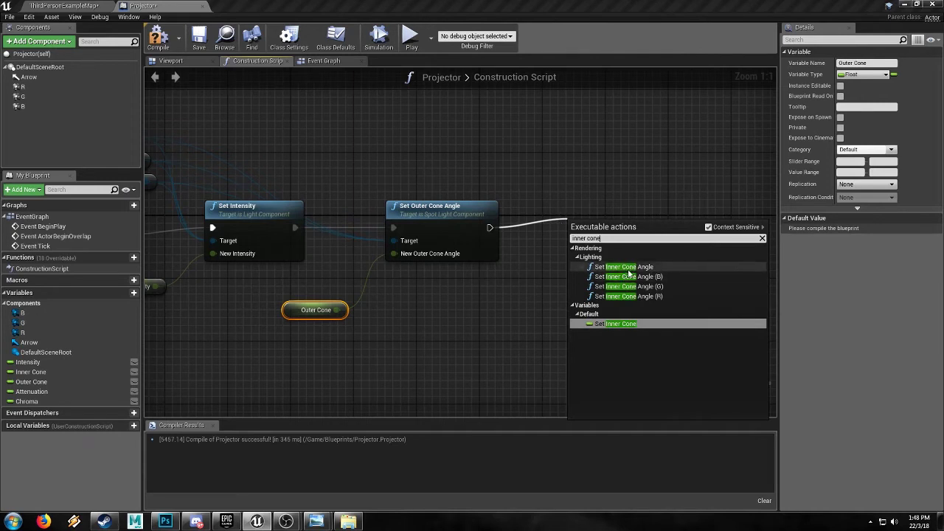
pyautogui.click(631, 268)
pyautogui.moveTo(606, 226); pyautogui.dragTo(589, 202)
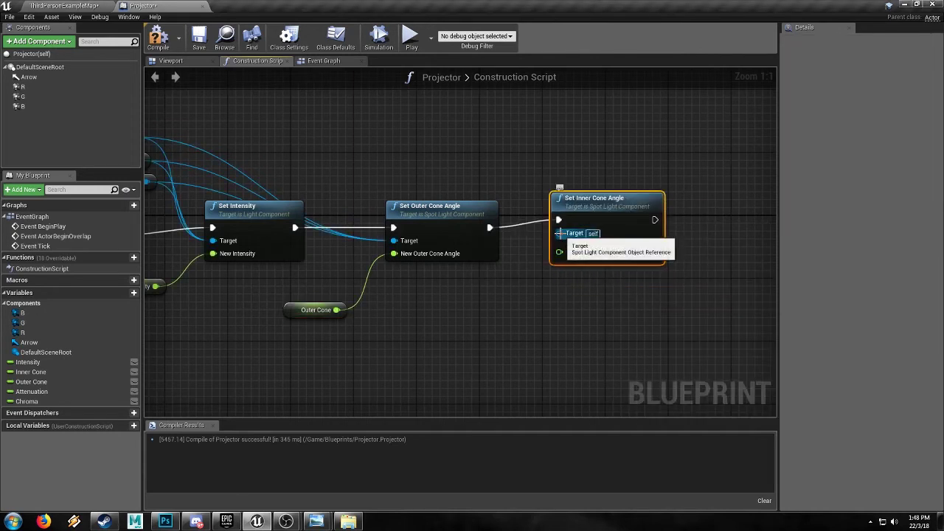
pyautogui.moveTo(559, 233); pyautogui.dragTo(221, 184)
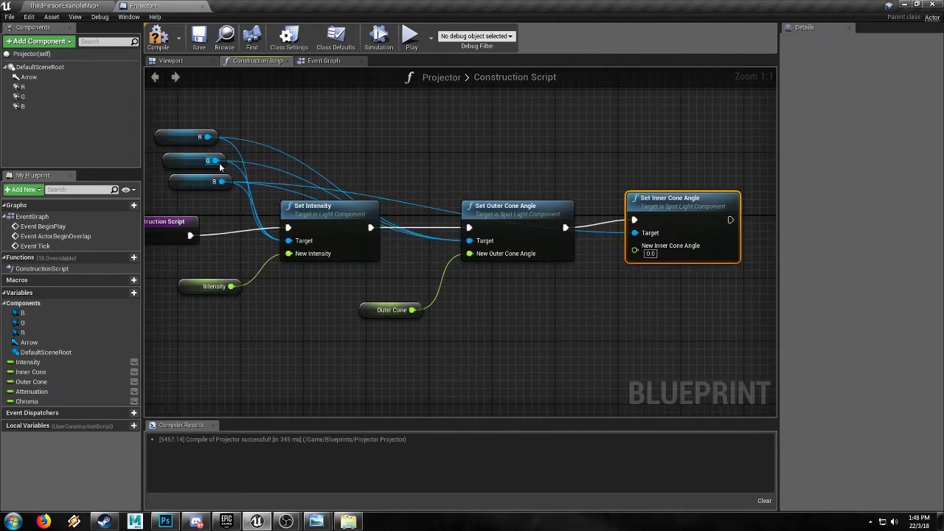
pyautogui.moveTo(636, 233); pyautogui.dragTo(207, 138)
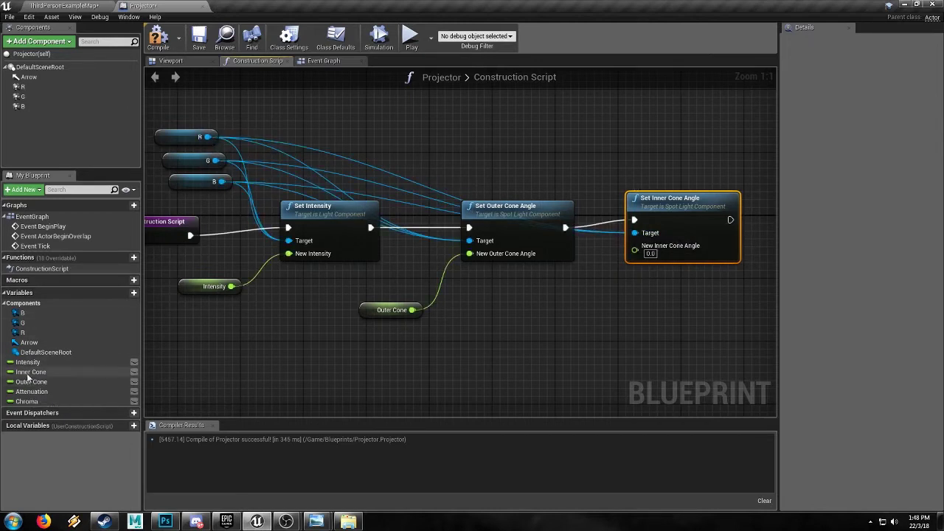
# - Place a getter for the Inner Cone variable and connect it to New Inner Cone Angle
pyautogui.moveTo(29, 371); pyautogui.dragTo(428, 350)
pyautogui.moveTo(544, 309); pyautogui.dragTo(632, 246)
pyautogui.click(564, 313)
# - Add a Set Attenuation Radius node after Set Inner Cone Angle and align it with that node
pyautogui.moveTo(648, 286); pyautogui.dragTo(455, 299, button='right')
pyautogui.moveTo(537, 234); pyautogui.dragTo(589, 240)
pyautogui.scroll(5, 649, 353)
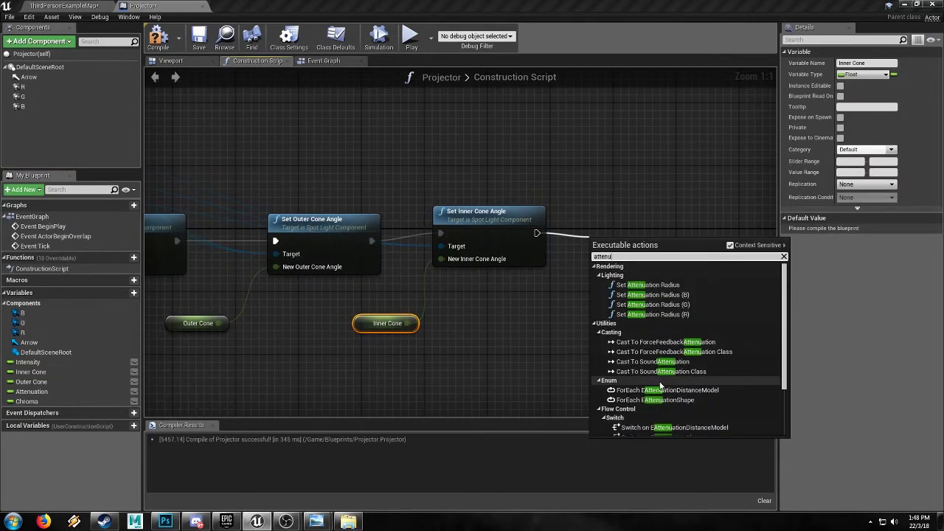
pyautogui.click(648, 276)
pyautogui.moveTo(649, 265); pyautogui.dragTo(657, 234)
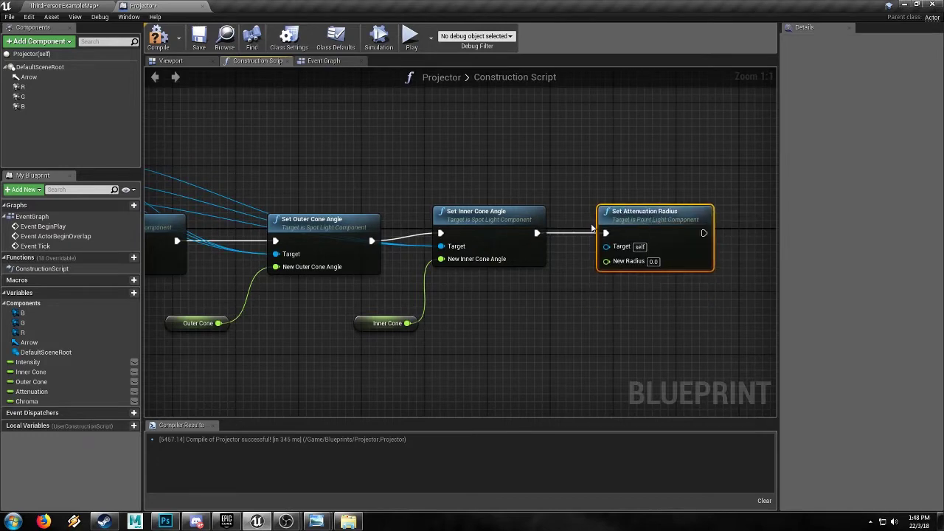
pyautogui.moveTo(537, 272); pyautogui.dragTo(734, 304, button='right')
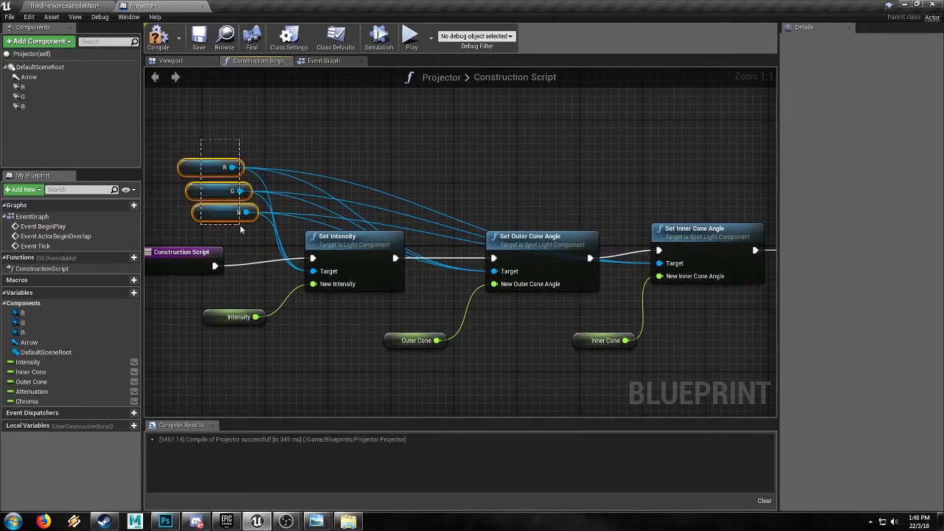
# - Connect the R, G and B references to the Target of Set Attenuation Radius, then move them back above the Set Intensity node
pyautogui.moveTo(240, 225); pyautogui.dragTo(240, 226)
pyautogui.moveTo(218, 213); pyautogui.dragTo(655, 191)
pyautogui.moveTo(729, 215); pyautogui.dragTo(438, 214, button='right')
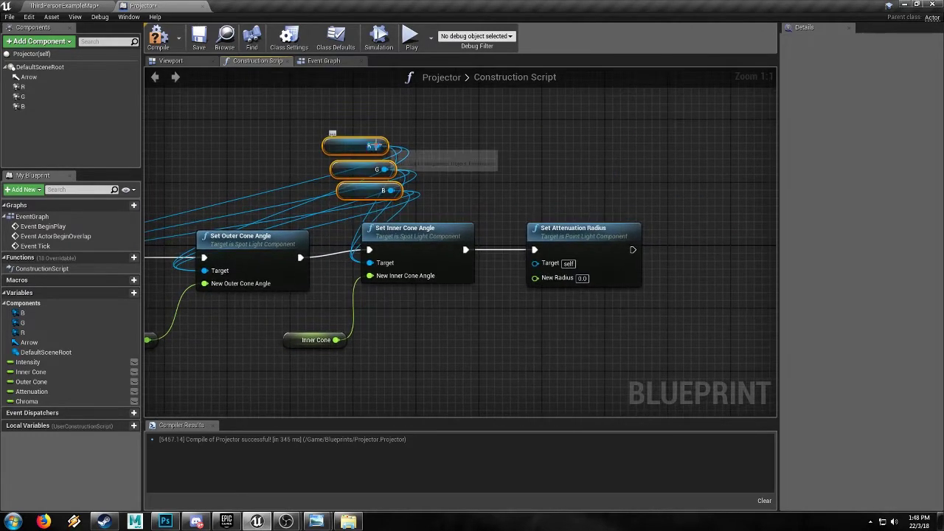
pyautogui.moveTo(376, 146); pyautogui.dragTo(537, 264)
pyautogui.moveTo(428, 180); pyautogui.dragTo(636, 216, button='right')
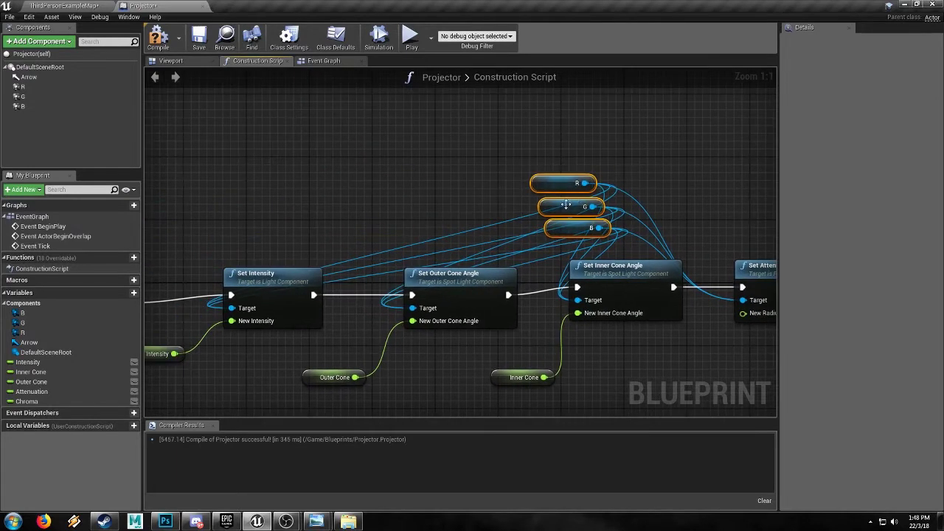
pyautogui.moveTo(566, 205); pyautogui.dragTo(241, 140)
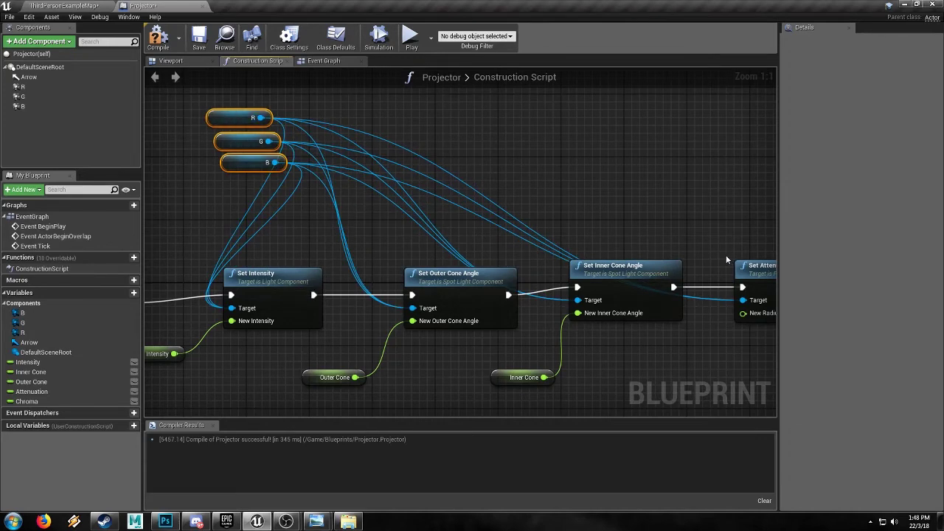
# - Place a getter for the Attenuation variable below Set Attenuation Radius and connect it to New Radius
pyautogui.moveTo(387, 213); pyautogui.dragTo(490, 179, button='right')
pyautogui.moveTo(586, 233); pyautogui.dragTo(221, 182, button='right')
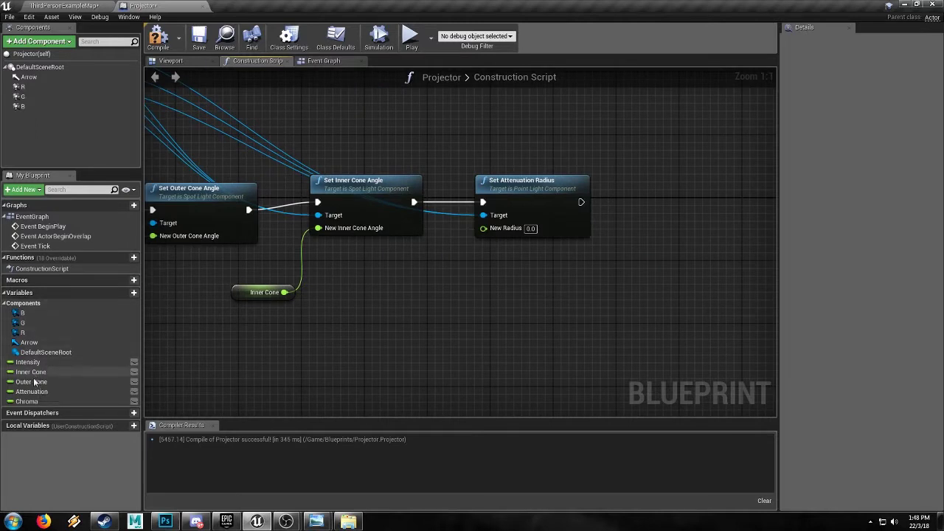
pyautogui.moveTo(31, 392); pyautogui.dragTo(484, 228)
pyautogui.click(428, 296)
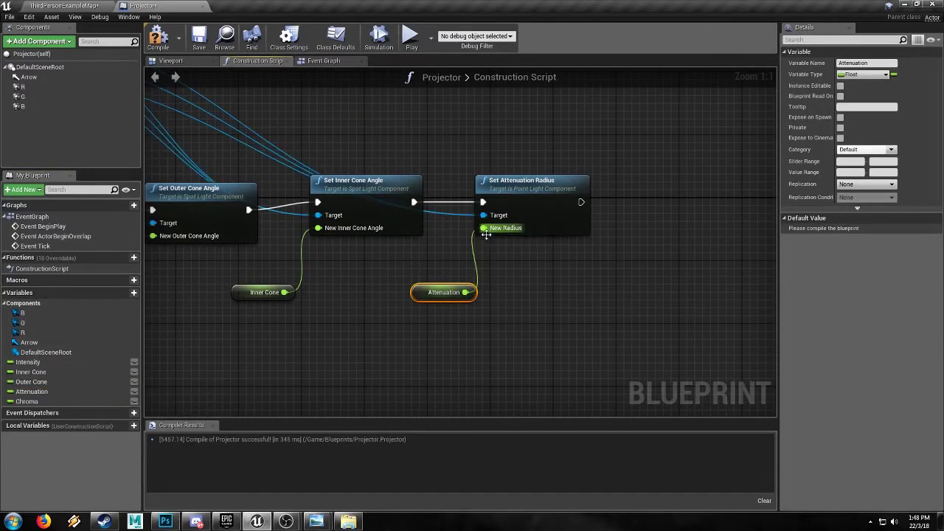
pyautogui.moveTo(419, 290); pyautogui.dragTo(420, 282)
pyautogui.click(616, 276)
pyautogui.moveTo(616, 276); pyautogui.dragTo(519, 294, button='right')
# - Copy the R and B references and paste the copies above the Set Attenuation Radius node
pyautogui.moveTo(447, 273); pyautogui.dragTo(775, 293, button='right')
pyautogui.moveTo(449, 101); pyautogui.dragTo(571, 190, button='right')
pyautogui.click(347, 155)
pyautogui.keyDown('ctrl'); pyautogui.click(349, 205); pyautogui.keyUp('ctrl')
pyautogui.hotkey('ctrl', 'c')
pyautogui.moveTo(766, 222); pyautogui.dragTo(356, 205, button='right')
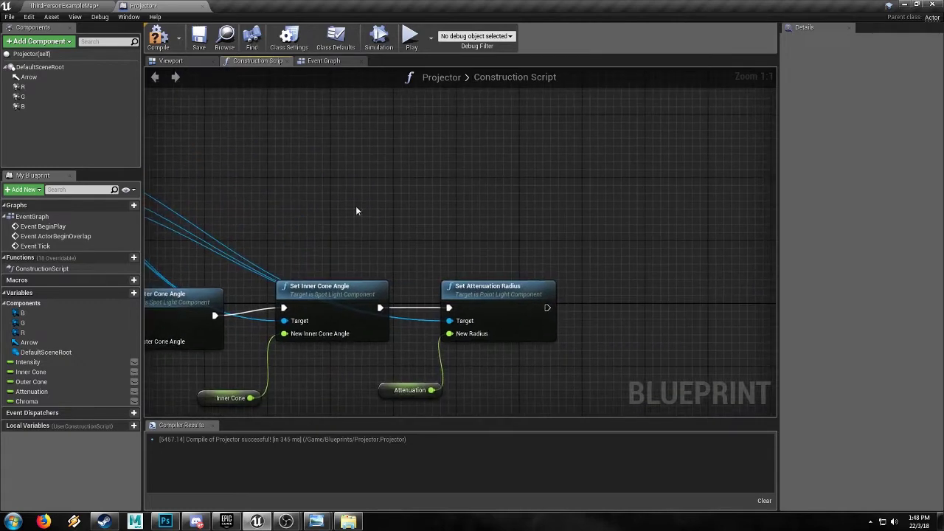
pyautogui.hotkey('ctrl', 'v')
pyautogui.moveTo(586, 192); pyautogui.dragTo(457, 181, button='right')
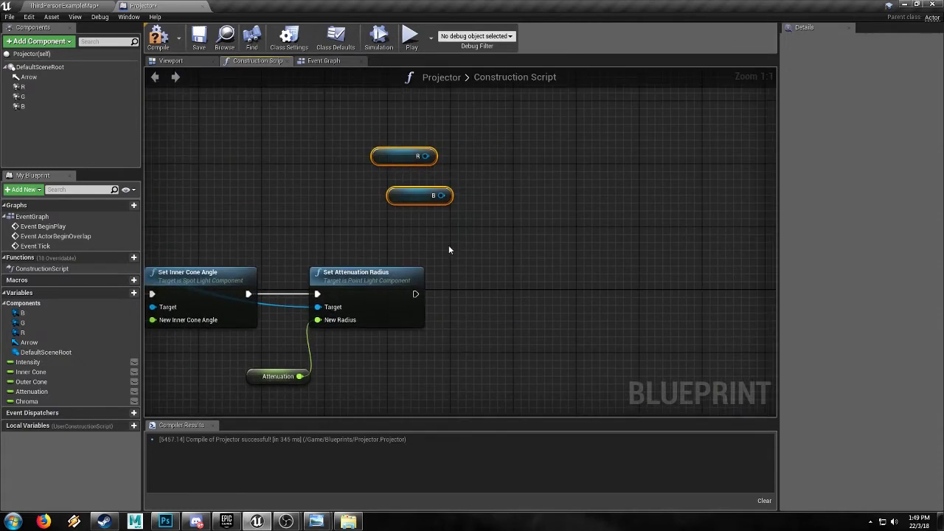
pyautogui.click(360, 171)
# - Add a SetRelativeLocation node after Set Attenuation Radius and split its New Location pin into X, Y and Z
pyautogui.moveTo(487, 292); pyautogui.dragTo(402, 240, button='right')
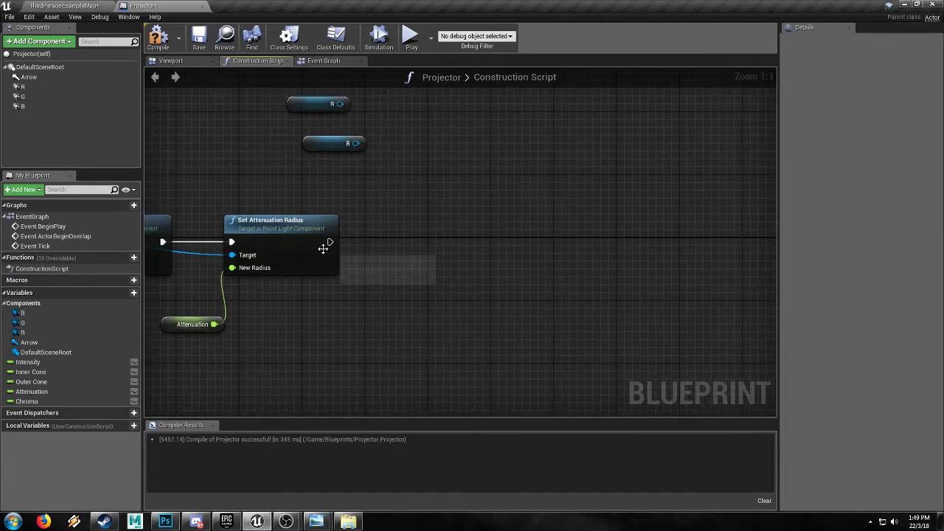
pyautogui.moveTo(328, 244); pyautogui.dragTo(425, 234)
pyautogui.write('se')
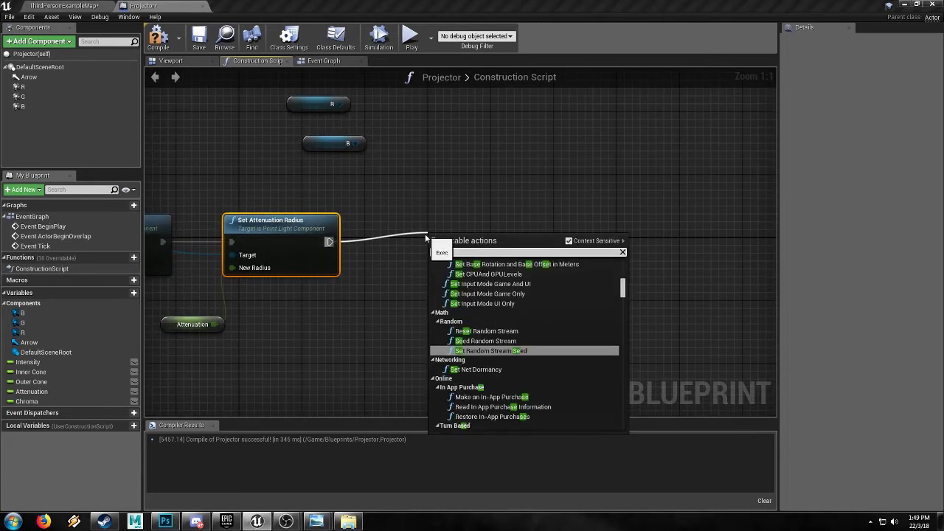
pyautogui.write('t relati')
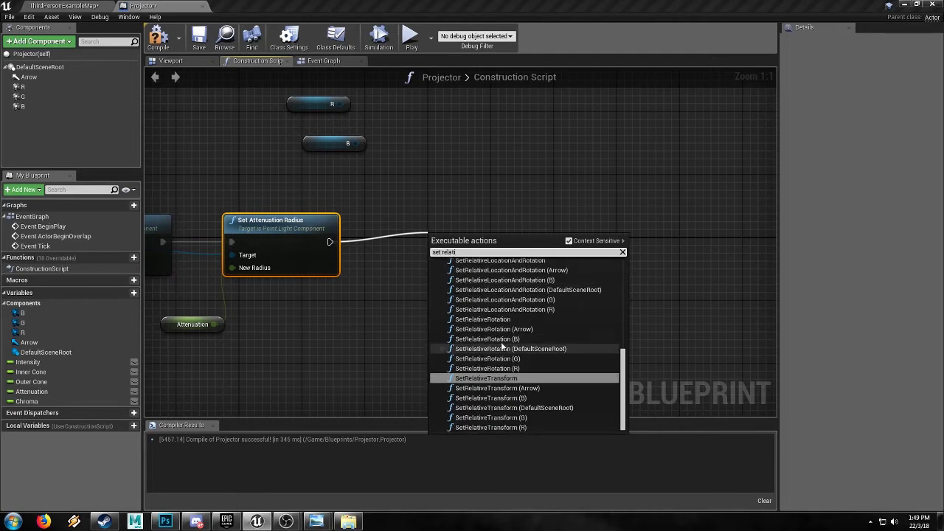
pyautogui.scroll(5, 502, 346)
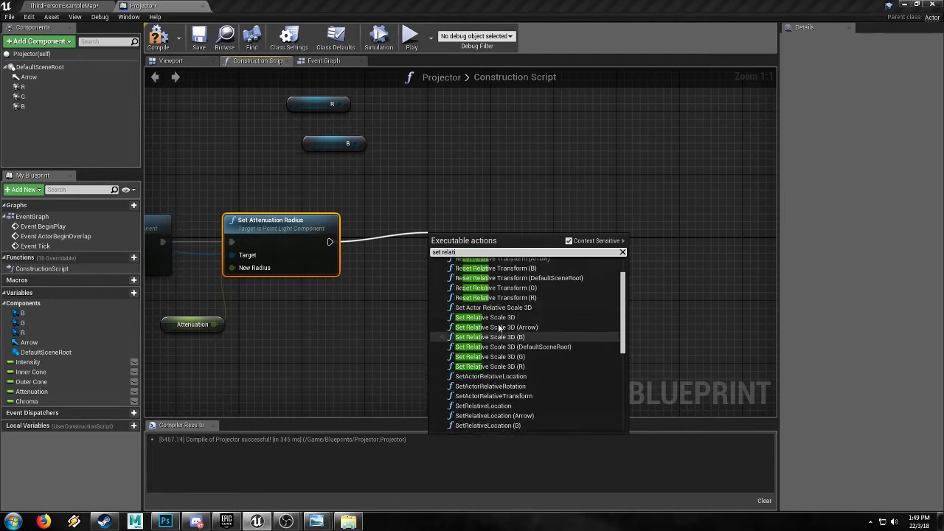
pyautogui.scroll(3, 499, 328)
pyautogui.scroll(-4, 498, 346)
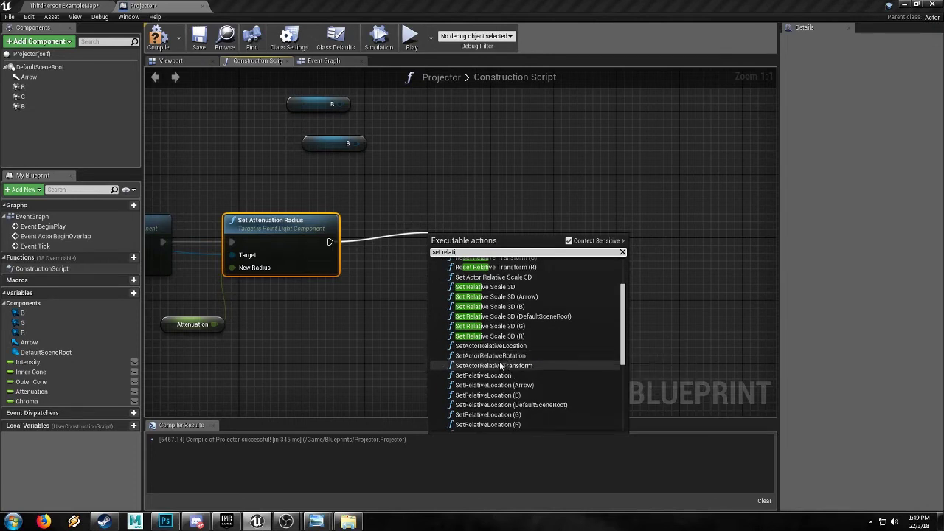
pyautogui.click(484, 376)
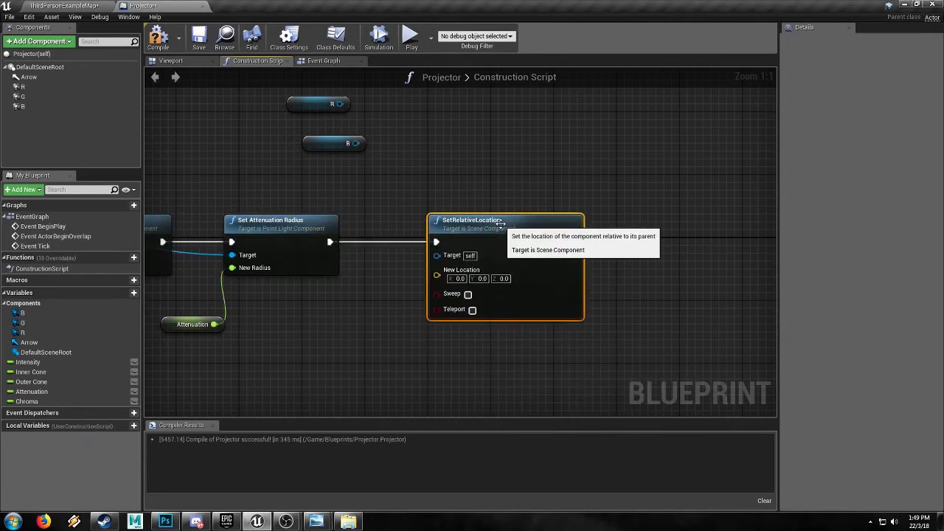
pyautogui.rightClick(436, 276)
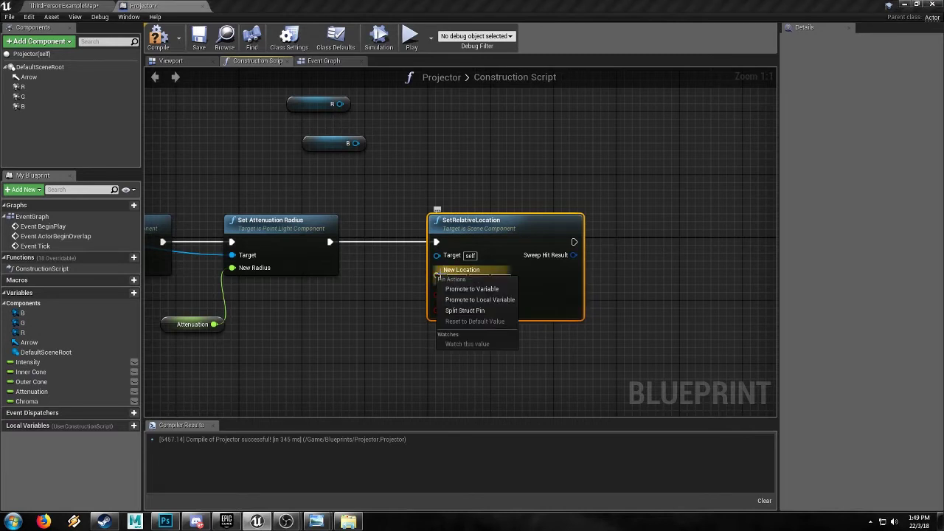
pyautogui.click(467, 313)
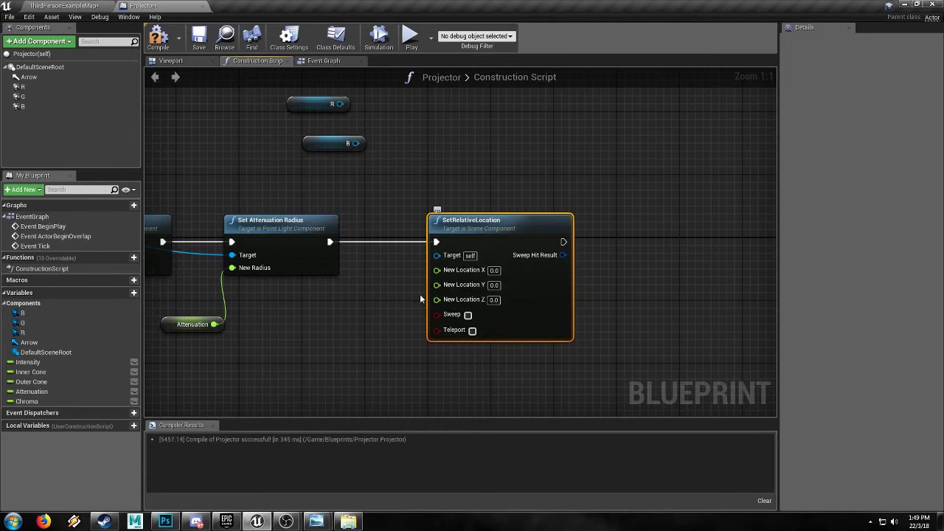
# - Connect the copied R reference to the Target of SetRelativeLocation
pyautogui.moveTo(343, 166); pyautogui.dragTo(385, 171, button='right')
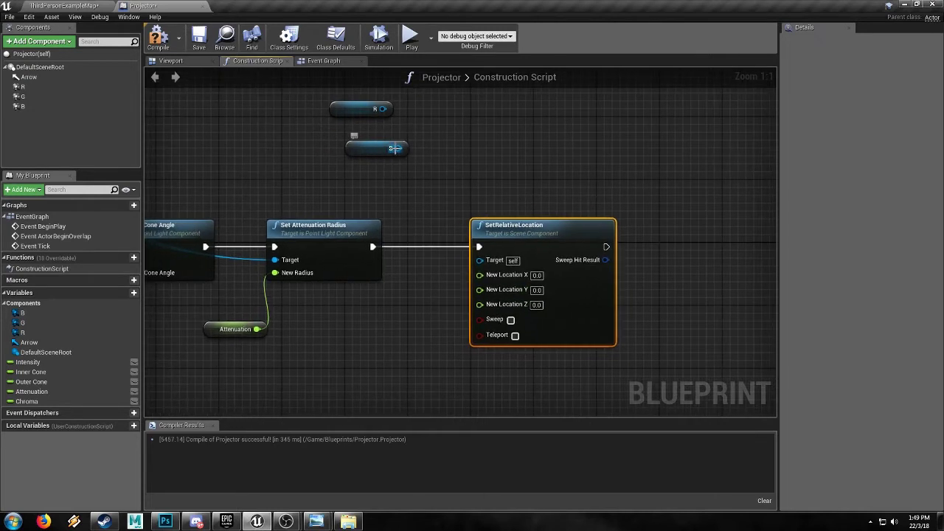
pyautogui.moveTo(399, 149); pyautogui.dragTo(442, 217)
pyautogui.moveTo(457, 185); pyautogui.dragTo(481, 156)
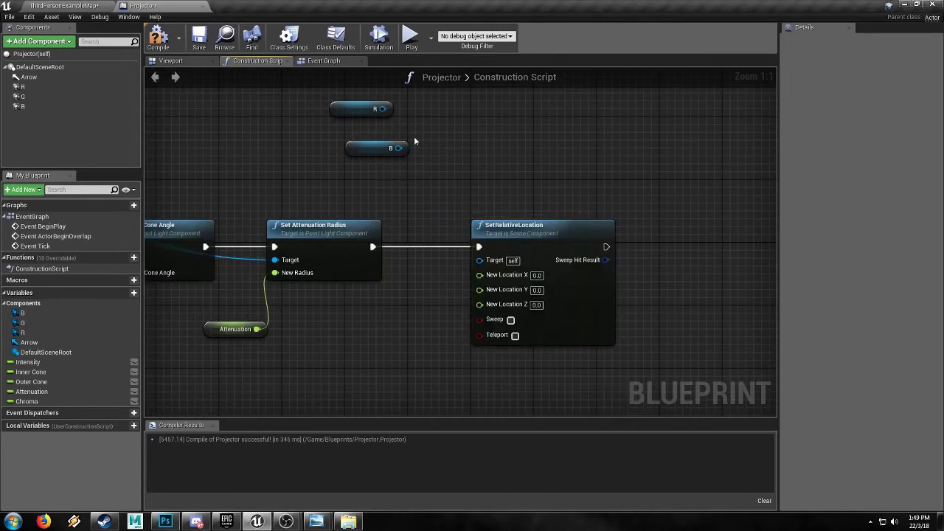
pyautogui.moveTo(380, 109); pyautogui.dragTo(383, 113)
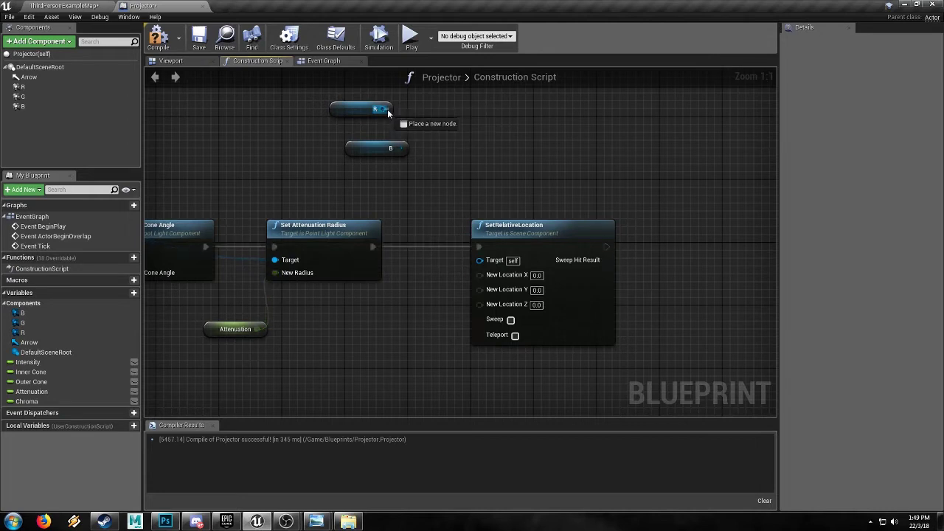
pyautogui.moveTo(446, 238); pyautogui.dragTo(483, 261)
pyautogui.moveTo(525, 228); pyautogui.dragTo(465, 214, button='right')
# - Duplicate the SetRelativeLocation node, chain the copy after the original and connect the copied B reference to its Target
pyautogui.click(467, 213)
pyautogui.hotkey('ctrl', 'c')
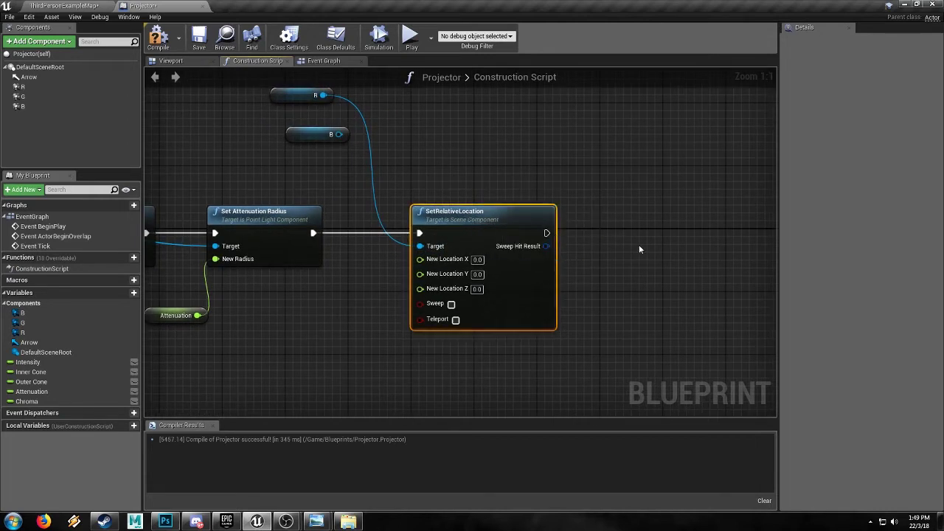
pyautogui.hotkey('ctrl', 'v')
pyautogui.moveTo(671, 253); pyautogui.dragTo(547, 233)
pyautogui.moveTo(334, 133); pyautogui.dragTo(577, 180)
pyautogui.moveTo(599, 250); pyautogui.dragTo(601, 247)
# - Place a getter for the Chroma variable below the graph, between Set Attenuation Radius and the first SetRelativeLocation
pyautogui.moveTo(443, 354); pyautogui.dragTo(573, 303, button='right')
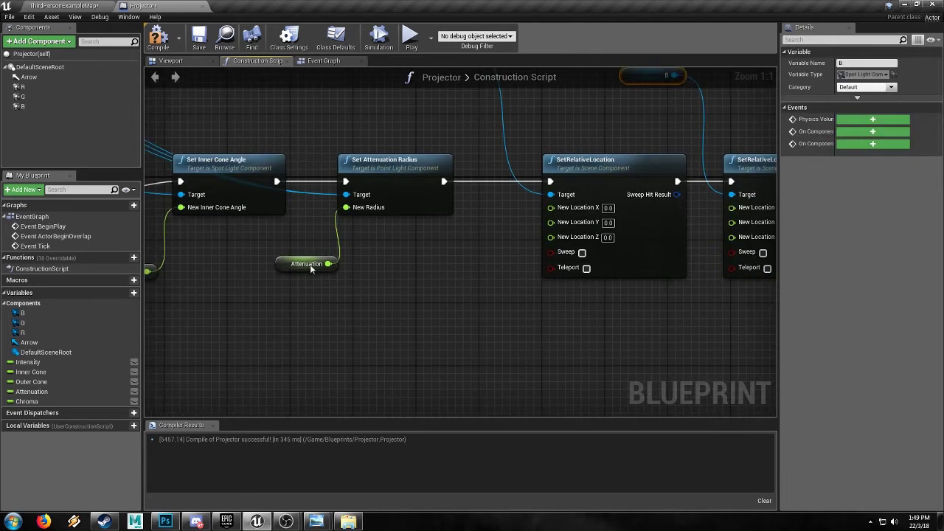
pyautogui.moveTo(29, 401); pyautogui.dragTo(442, 293)
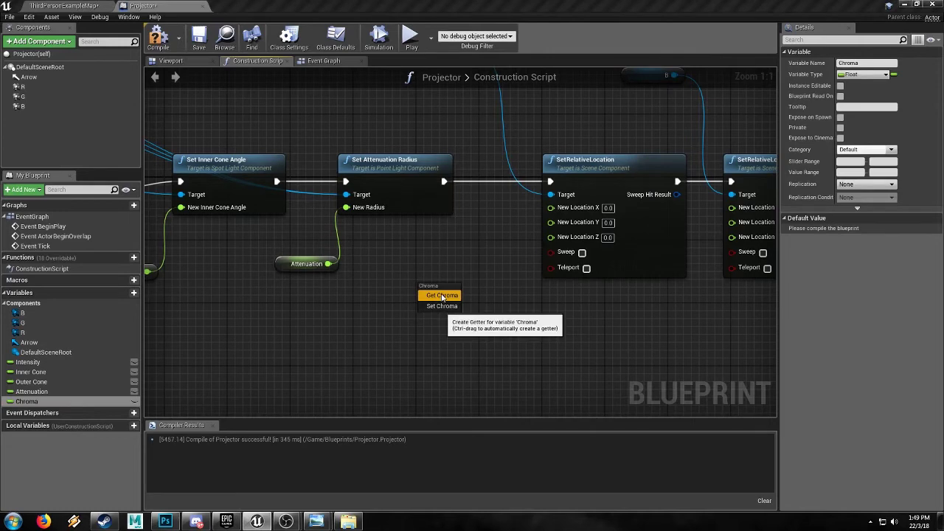
pyautogui.click(442, 296)
pyautogui.moveTo(485, 252); pyautogui.dragTo(456, 362, button='right')
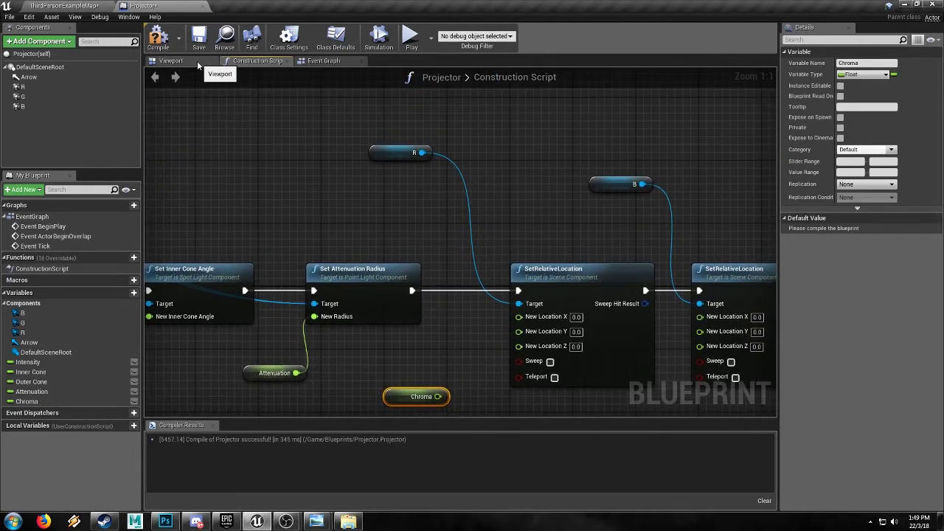
# - Try shifting the R light and the B light sideways along the Y axis in the viewport, undoing each move
pyautogui.click(171, 61)
pyautogui.click(22, 87)
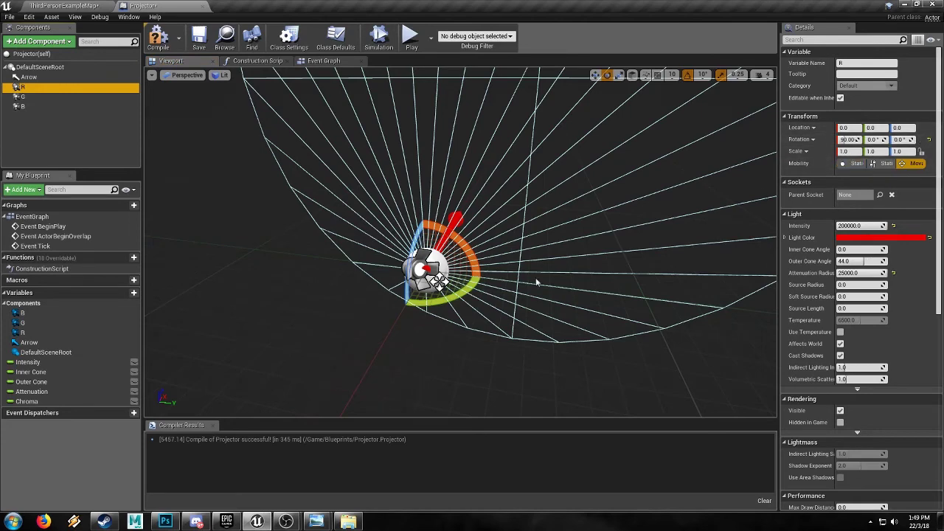
pyautogui.moveTo(327, 306); pyautogui.dragTo(332, 306, button='right')
pyautogui.press('w')
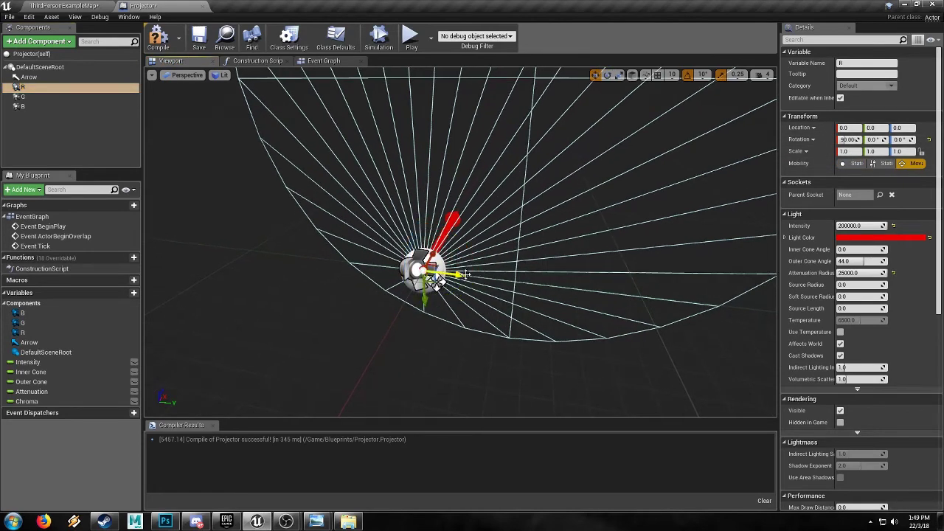
pyautogui.moveTo(459, 275); pyautogui.dragTo(441, 287)
pyautogui.hotkey('ctrl', 'z')
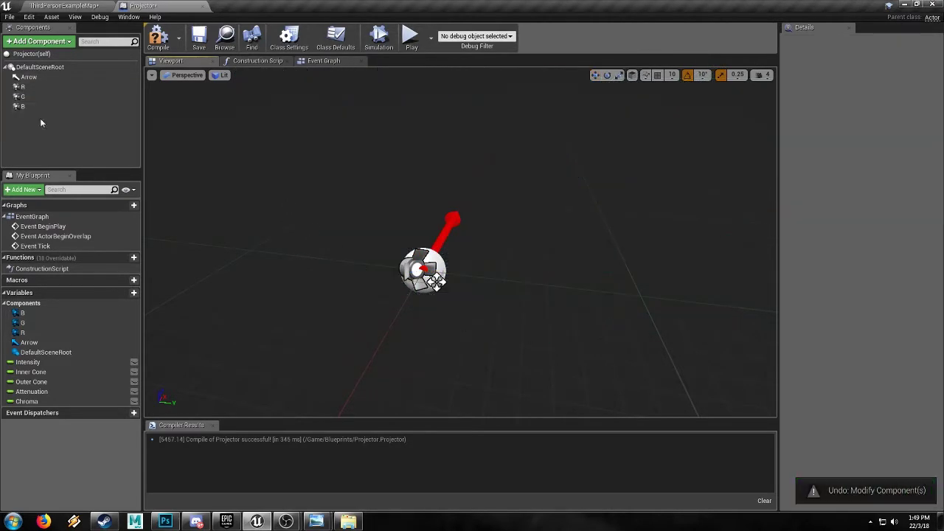
pyautogui.click(22, 107)
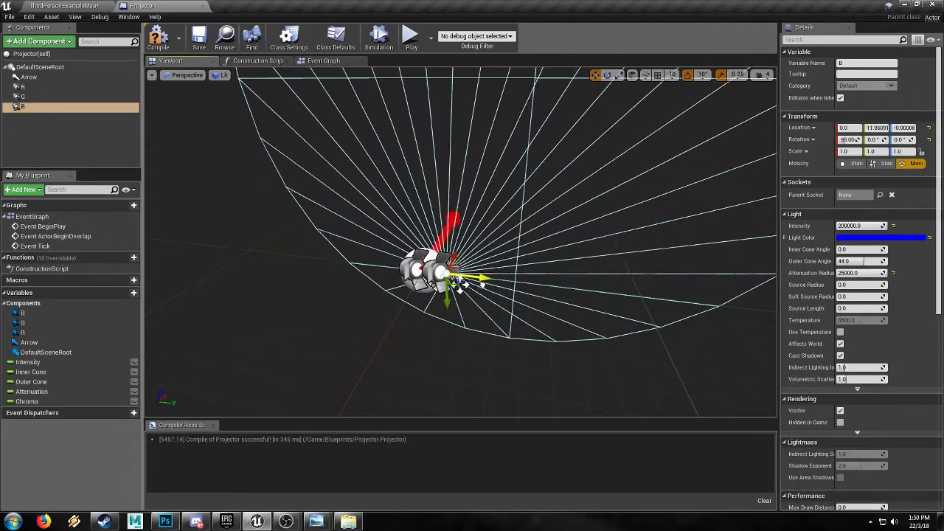
pyautogui.hotkey('ctrl', 'z')
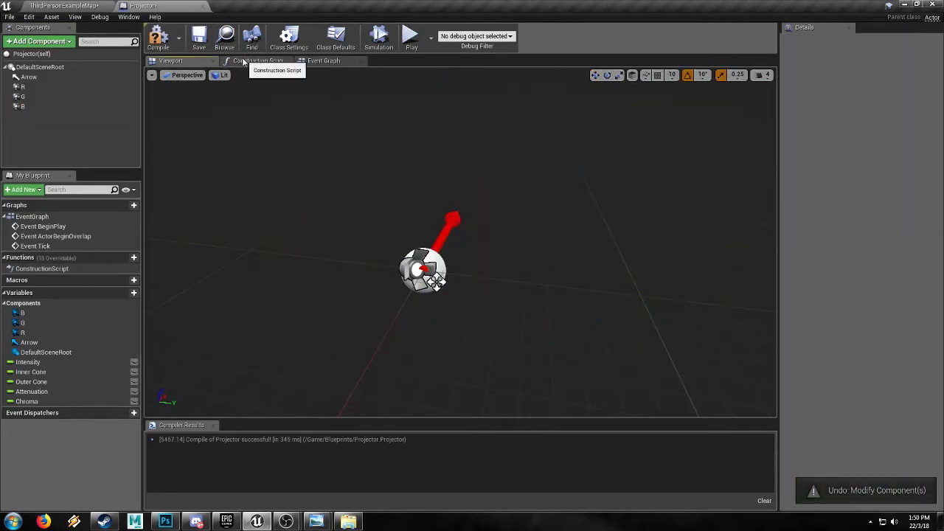
# - Connect Chroma to New Location Y for B, and Chroma multiplied by -1 to New Location Y for R, and compile the blueprint
pyautogui.click(258, 61)
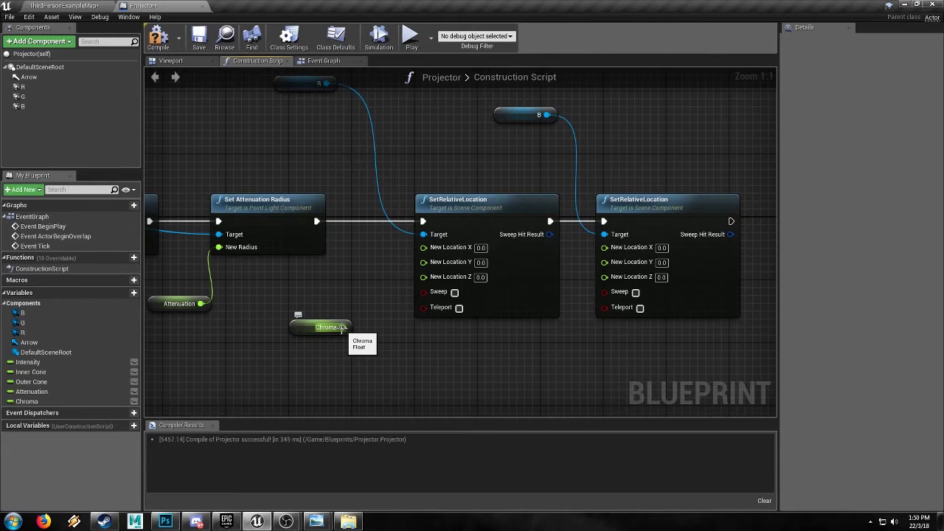
pyautogui.moveTo(343, 327); pyautogui.dragTo(609, 265)
pyautogui.moveTo(296, 325); pyautogui.dragTo(329, 366)
pyautogui.write('multi')
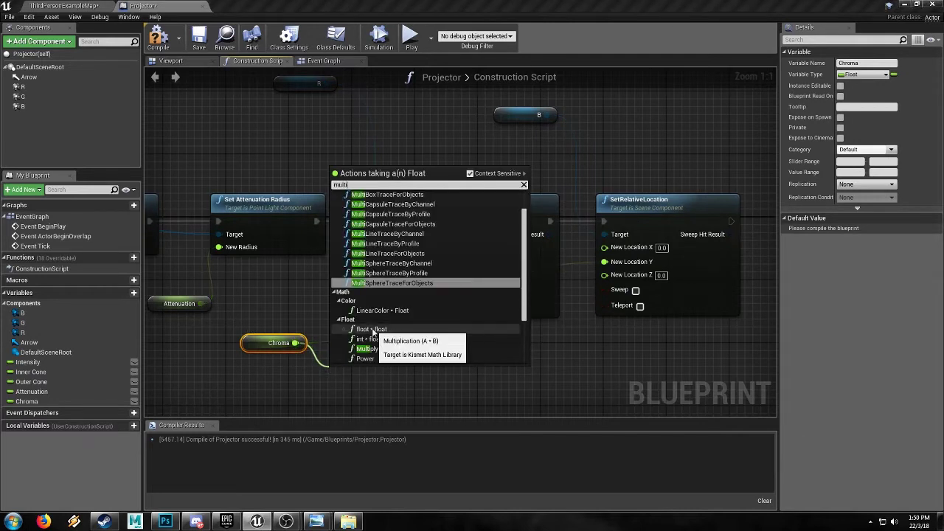
pyautogui.click(372, 329)
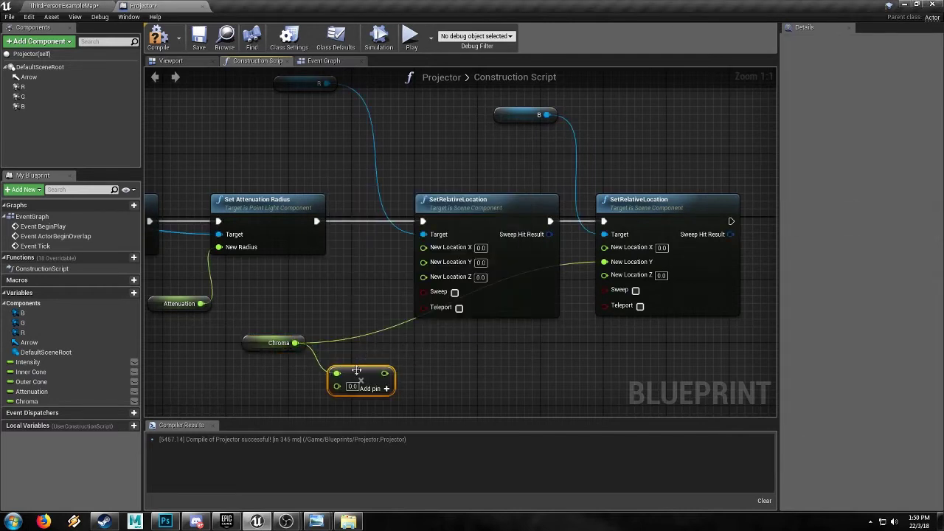
pyautogui.write('-1')
pyautogui.moveTo(357, 371); pyautogui.dragTo(423, 262)
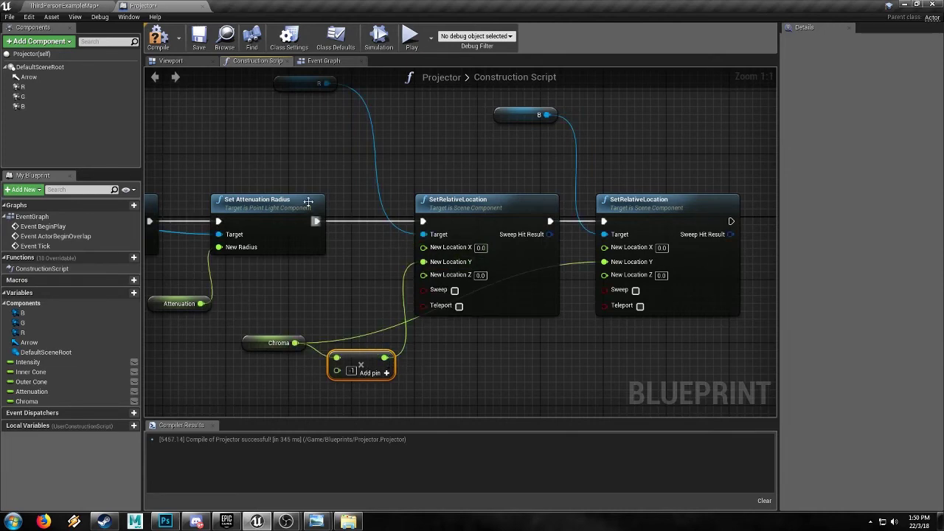
pyautogui.click(158, 37)
# - Make the Intensity, Inner Cone, Outer Cone, Attenuation and Chroma variables editable on instances
pyautogui.moveTo(413, 144); pyautogui.dragTo(518, 182, button='right')
pyautogui.scroll(-6, 457, 168)
pyautogui.scroll(3, 416, 175)
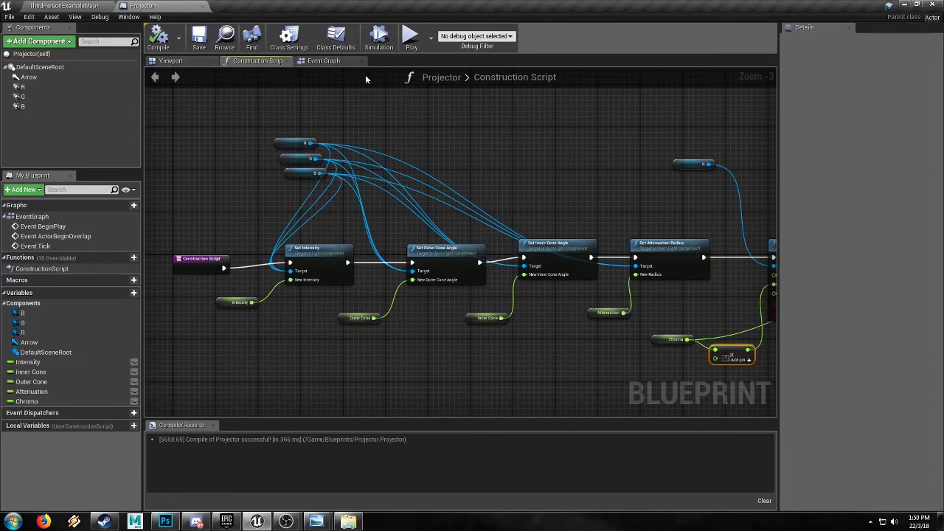
pyautogui.moveTo(297, 376); pyautogui.dragTo(317, 319, button='right')
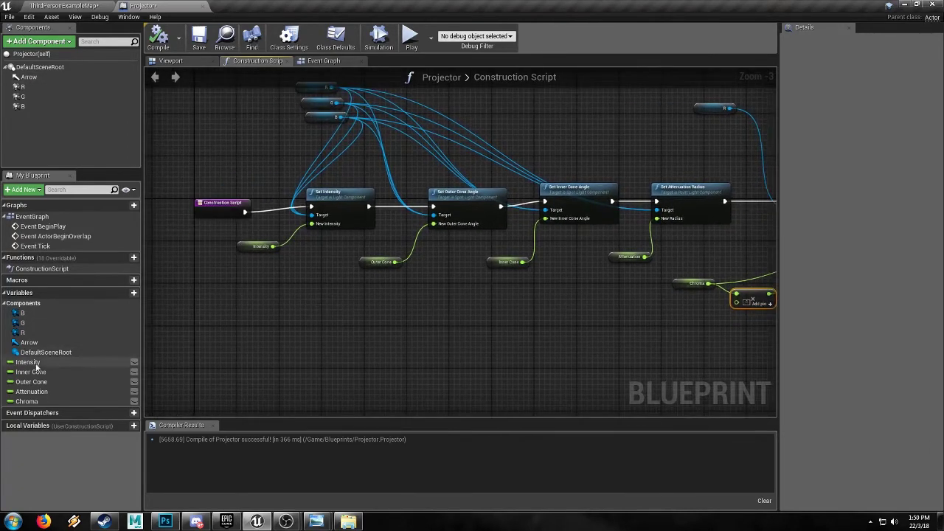
pyautogui.click(134, 363)
pyautogui.click(134, 372)
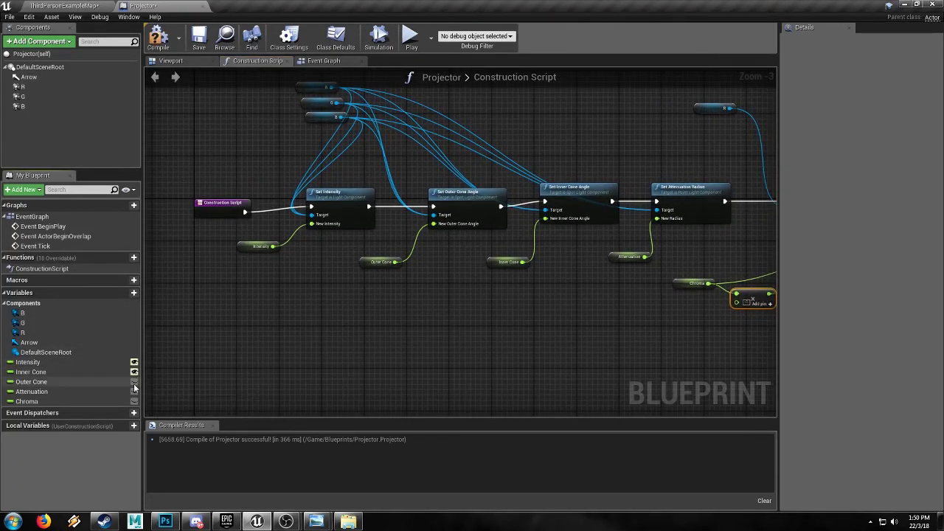
pyautogui.click(134, 381)
pyautogui.click(133, 401)
pyautogui.click(133, 392)
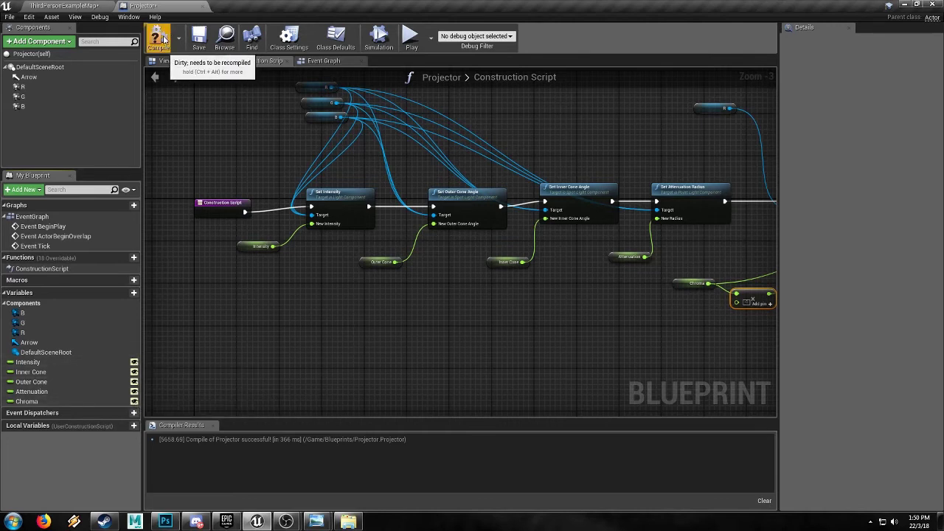
# - In the ThirdPersonExampleMap level, set the Projector instance's Intensity to about 614.7 and Attenuation to about 911.4
pyautogui.click(53, 5)
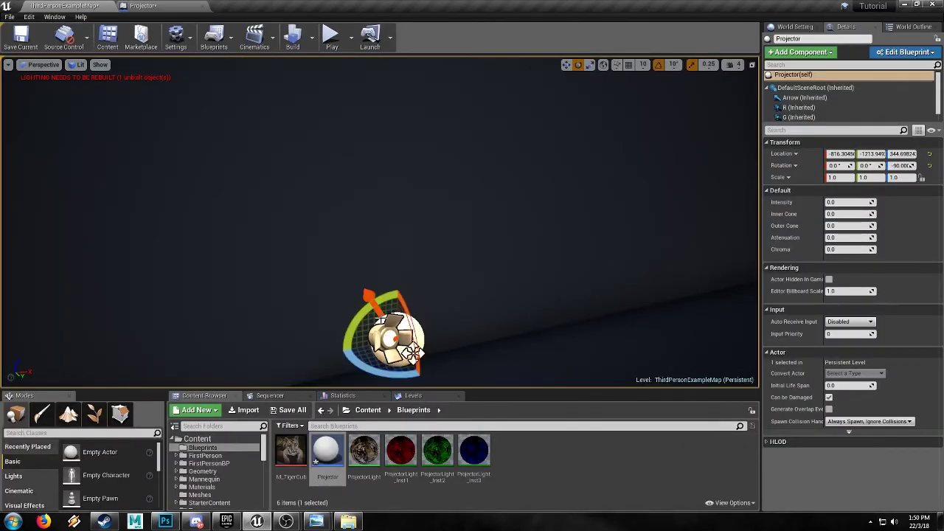
pyautogui.moveTo(379, 221); pyautogui.dragTo(372, 272, button='right')
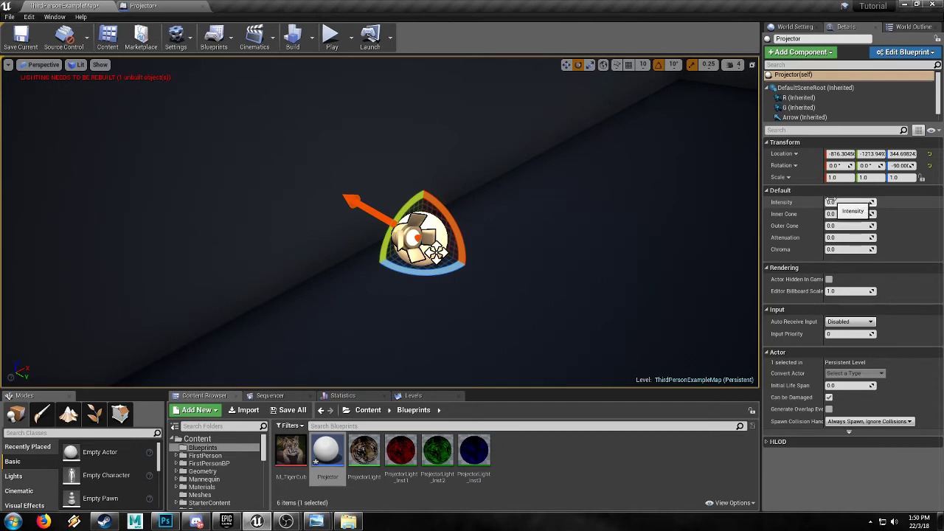
pyautogui.moveTo(831, 202); pyautogui.dragTo(859, 201)
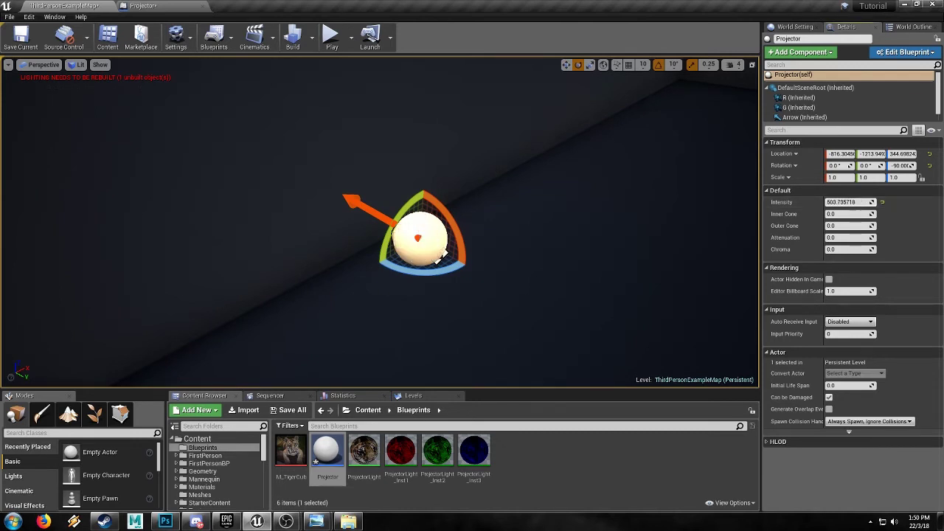
pyautogui.moveTo(831, 236); pyautogui.dragTo(886, 237)
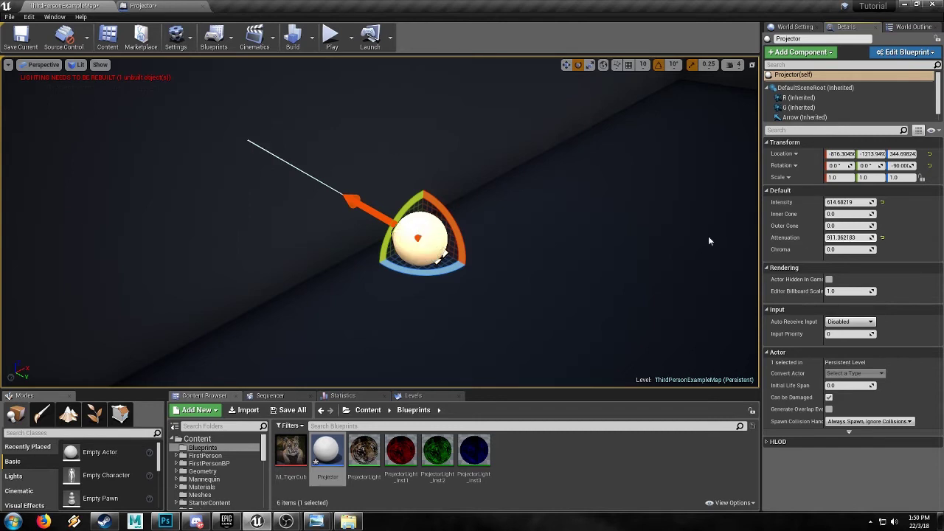
# - Move the Projector away from the wall along the Y axis to a Y location of about -905.6
pyautogui.press('w')
pyautogui.moveTo(444, 250); pyautogui.dragTo(754, 423)
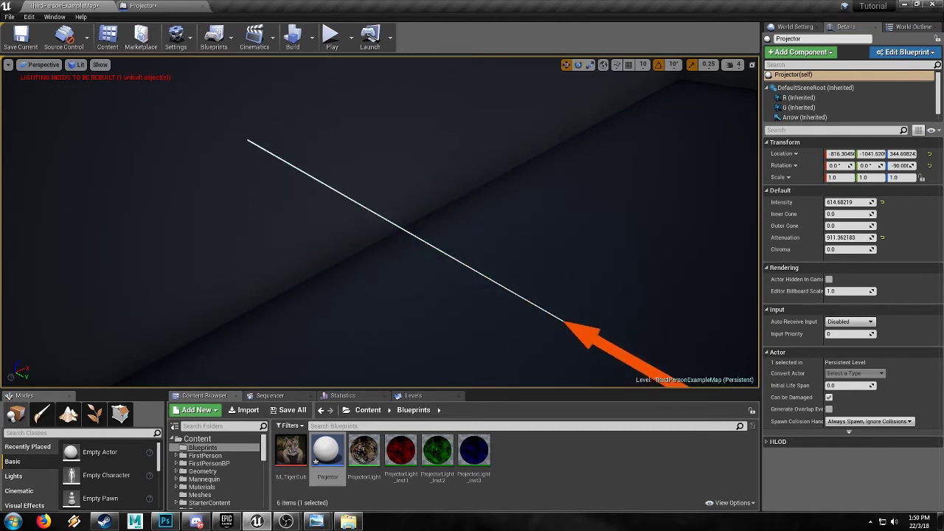
pyautogui.press('s')
pyautogui.moveTo(470, 302)
pyautogui.mouseDown(button='right')
pyautogui.moveTo(490, 306)
pyautogui.moveTo(472, 303)
pyautogui.mouseUp(button='right')
pyautogui.moveTo(369, 272); pyautogui.dragTo(456, 319)
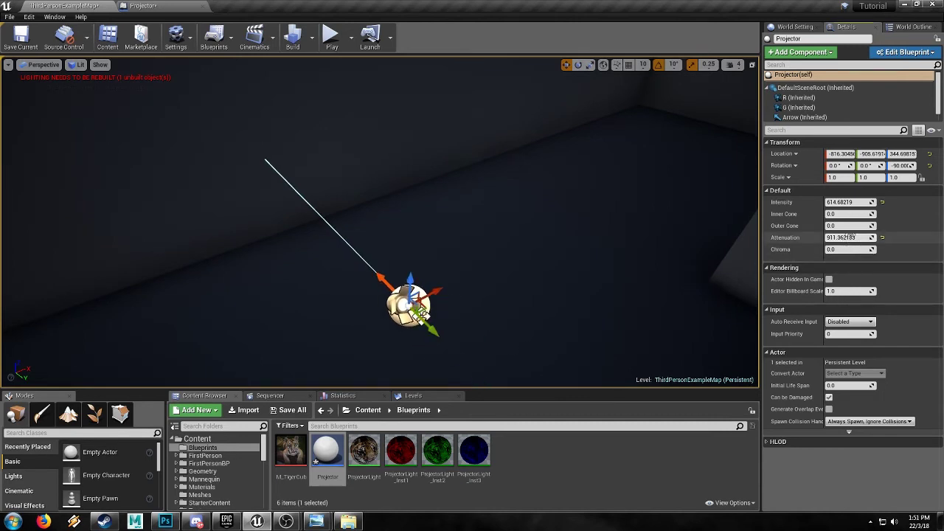
# - Set the Projector's Intensity to 4138680, Inner Cone to about 20.75, Outer Cone to about 24.41 and Attenuation to about 999.3
pyautogui.moveTo(849, 237); pyautogui.dragTo(889, 201)
pyautogui.moveTo(431, 164); pyautogui.dragTo(350, 148, button='right')
pyautogui.press('w')
pyautogui.press('s')
pyautogui.press('w')
pyautogui.press('a')
pyautogui.press('w')
pyautogui.press('s')
pyautogui.press('d')
pyautogui.press('s')
pyautogui.press('a')
pyautogui.press('w')
pyautogui.moveTo(588, 214)
pyautogui.mouseDown(button='right')
pyautogui.moveTo(588, 204)
pyautogui.moveTo(573, 204)
pyautogui.mouseUp(button='right')
pyautogui.press('d')
pyautogui.press('a')
pyautogui.moveTo(738, 204); pyautogui.dragTo(529, 203, button='right')
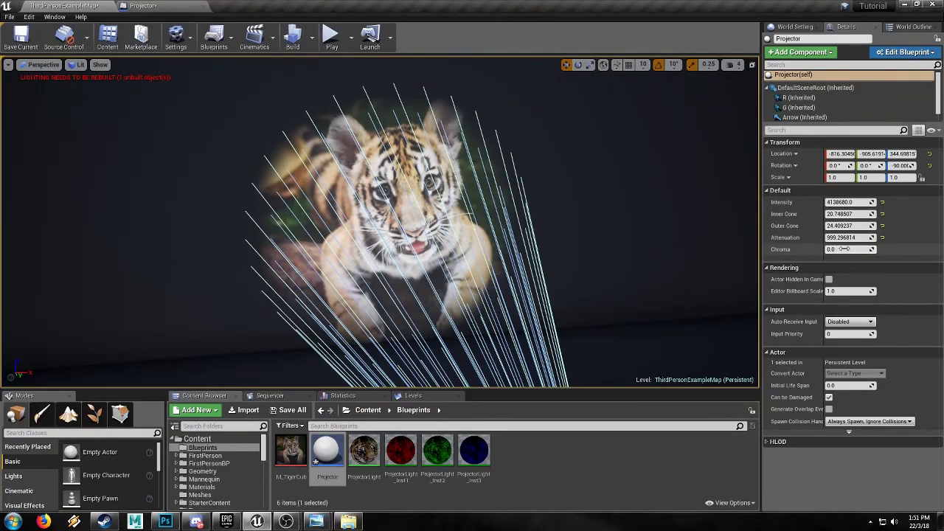
# - Try different Chroma values between about 1.66 and 10.4 on the Projector, ending at about 4.18
pyautogui.moveTo(848, 249); pyautogui.dragTo(914, 249)
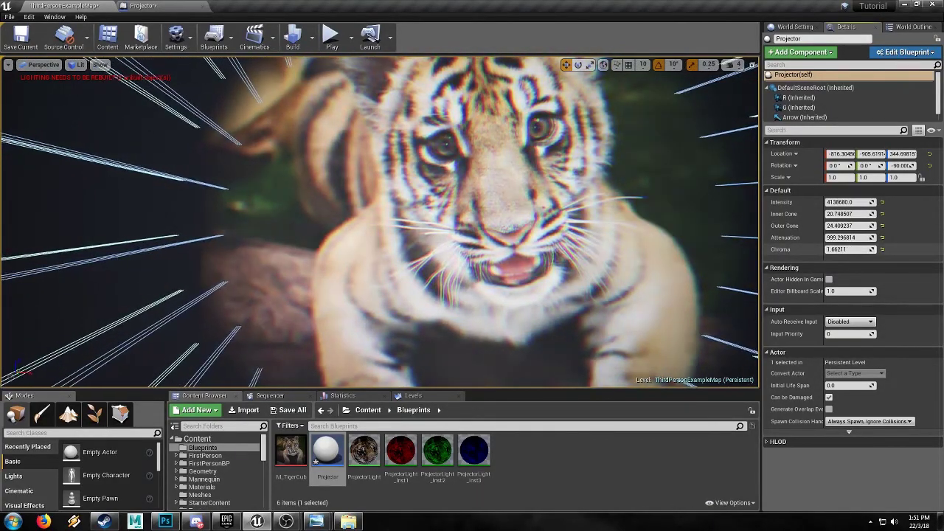
pyautogui.moveTo(871, 249); pyautogui.dragTo(845, 249)
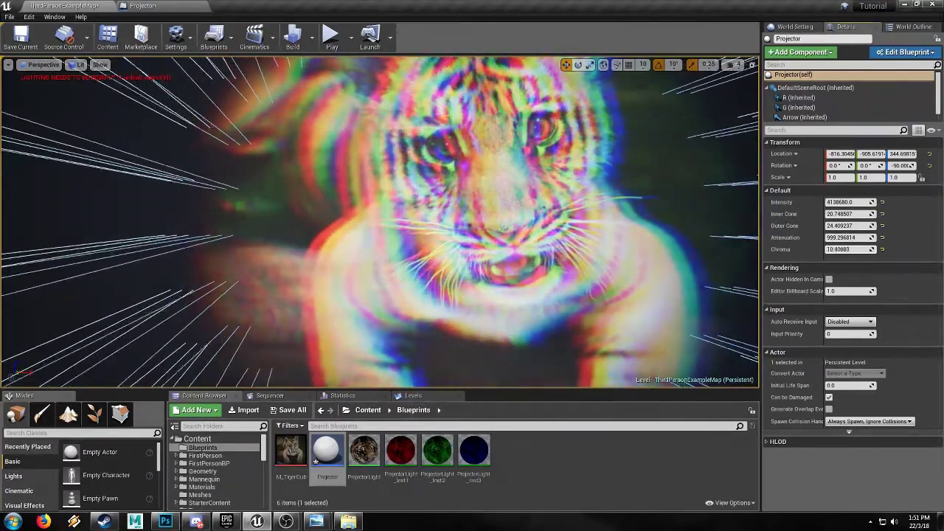
pyautogui.moveTo(847, 250)
pyautogui.mouseDown()
pyautogui.moveTo(878, 249)
pyautogui.moveTo(856, 250)
pyautogui.mouseUp()
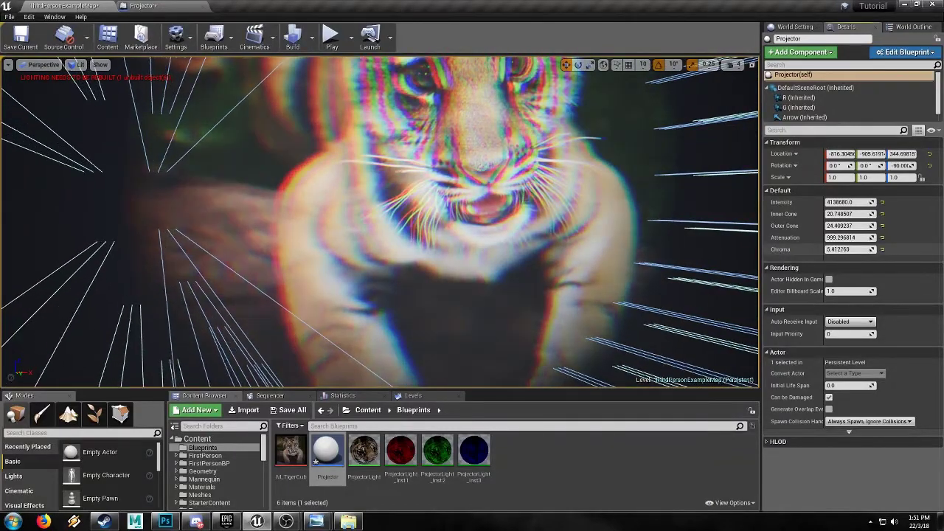
pyautogui.moveTo(848, 250); pyautogui.dragTo(846, 249)
pyautogui.moveTo(380, 222); pyautogui.dragTo(432, 232, button='right')
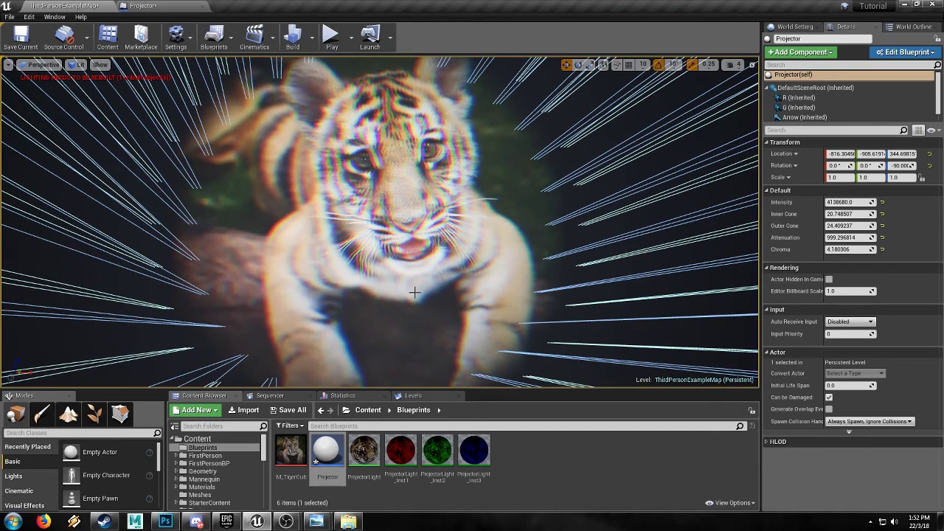
# - Try a dimmer projection with Intensity at about 921164, testing Chroma at about 6.23 and about 3.56
pyautogui.moveTo(848, 249)
pyautogui.mouseDown()
pyautogui.moveTo(884, 250)
pyautogui.moveTo(856, 249)
pyautogui.mouseUp()
pyautogui.moveTo(526, 245); pyautogui.dragTo(546, 247, button='right')
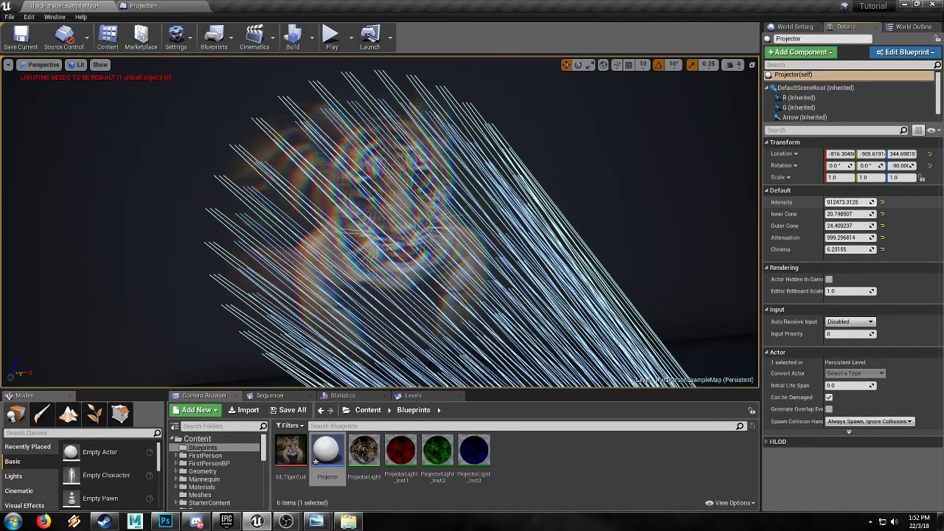
pyautogui.moveTo(850, 202); pyautogui.dragTo(852, 203)
pyautogui.moveTo(667, 230)
pyautogui.mouseDown(button='right')
pyautogui.moveTo(641, 225)
pyautogui.moveTo(649, 231)
pyautogui.mouseUp(button='right')
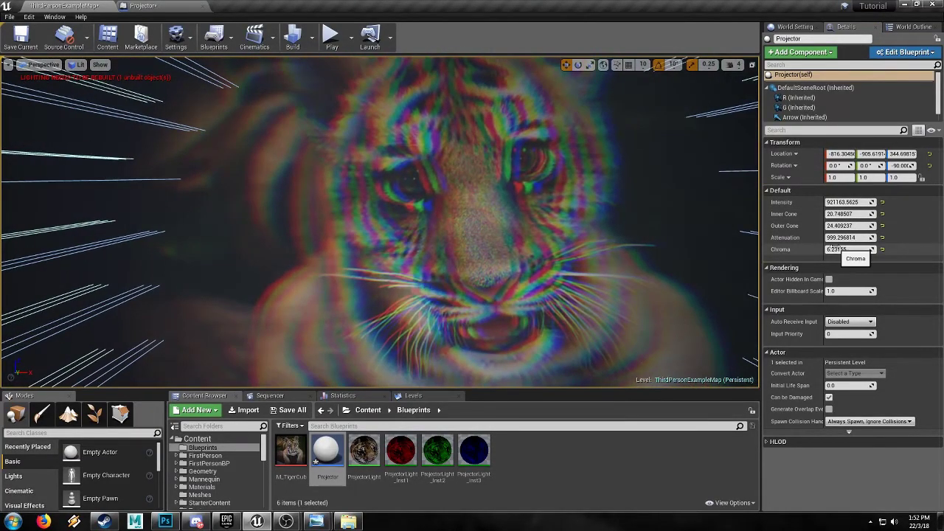
pyautogui.moveTo(847, 249); pyautogui.dragTo(841, 250)
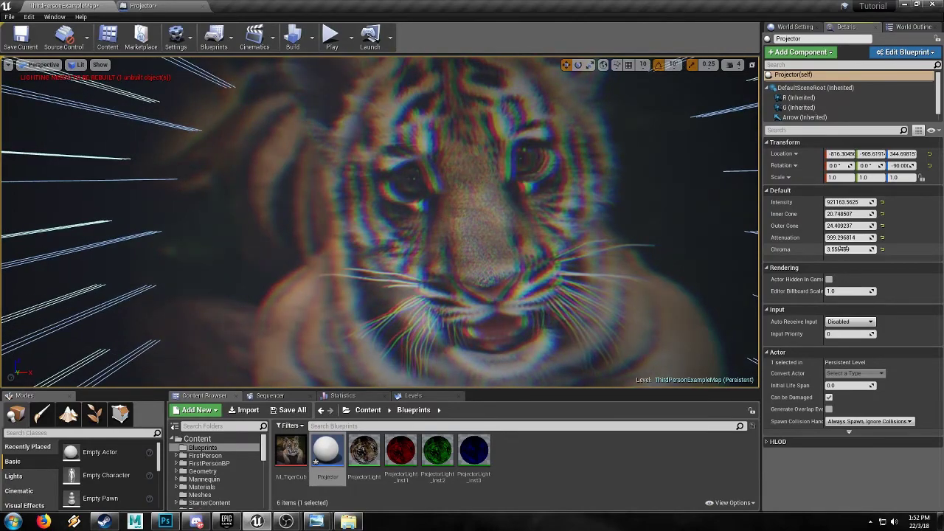
# - Set the Projector's Intensity to about 3068067.5 and Chroma to about 13.92 for a strong colour split on the tiger image
pyautogui.moveTo(844, 202); pyautogui.dragTo(870, 202)
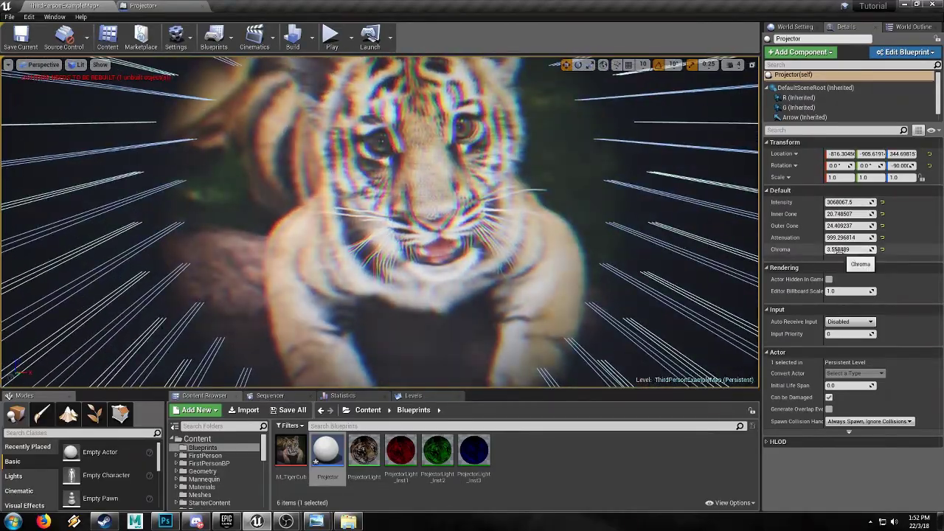
pyautogui.moveTo(838, 251); pyautogui.dragTo(881, 251)
pyautogui.moveTo(635, 240); pyautogui.dragTo(583, 242, button='right')
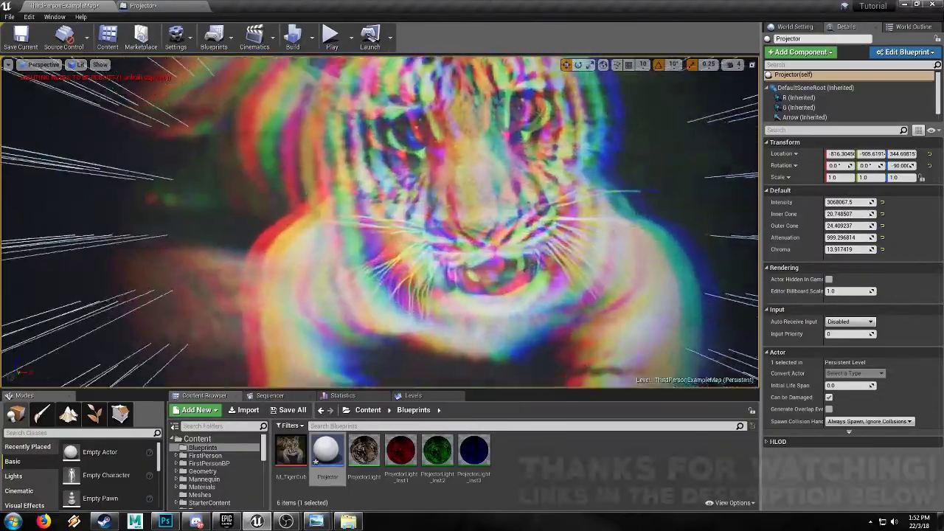
pyautogui.moveTo(740, 226)
pyautogui.mouseDown(button='right')
pyautogui.moveTo(738, 199)
pyautogui.moveTo(740, 227)
pyautogui.mouseUp(button='right')
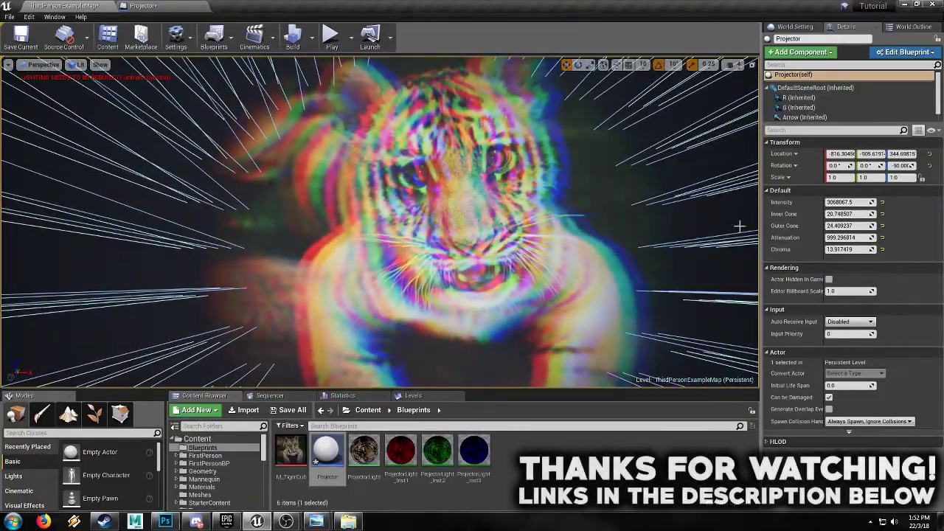